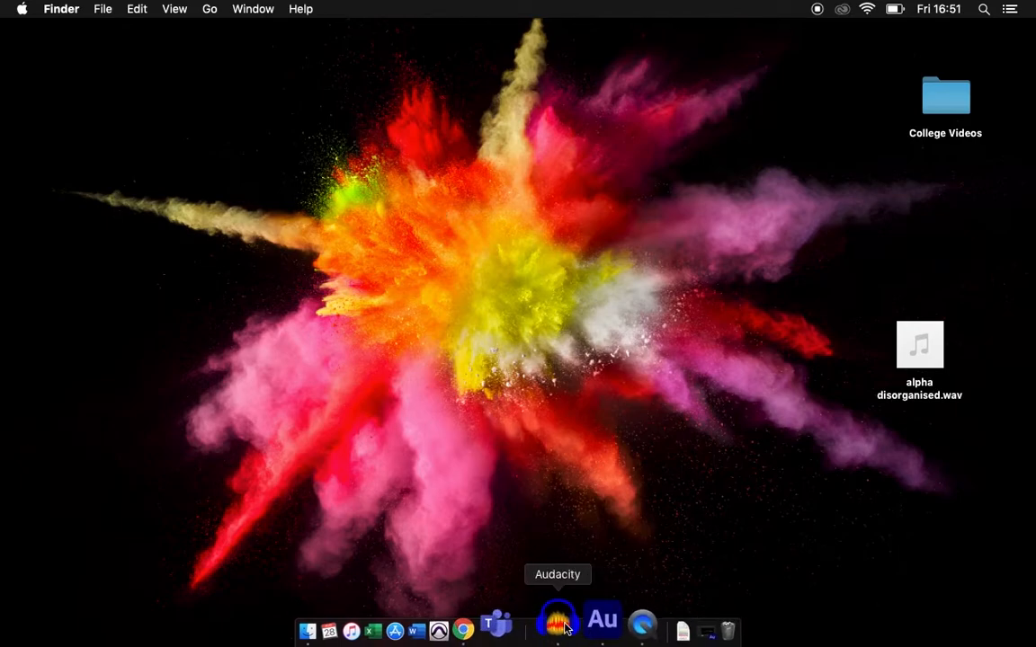
Step: Switch to Audacity and reposition its window, checking the alpha disorganised.wav file on the desktop behind it
left_click(560, 623)
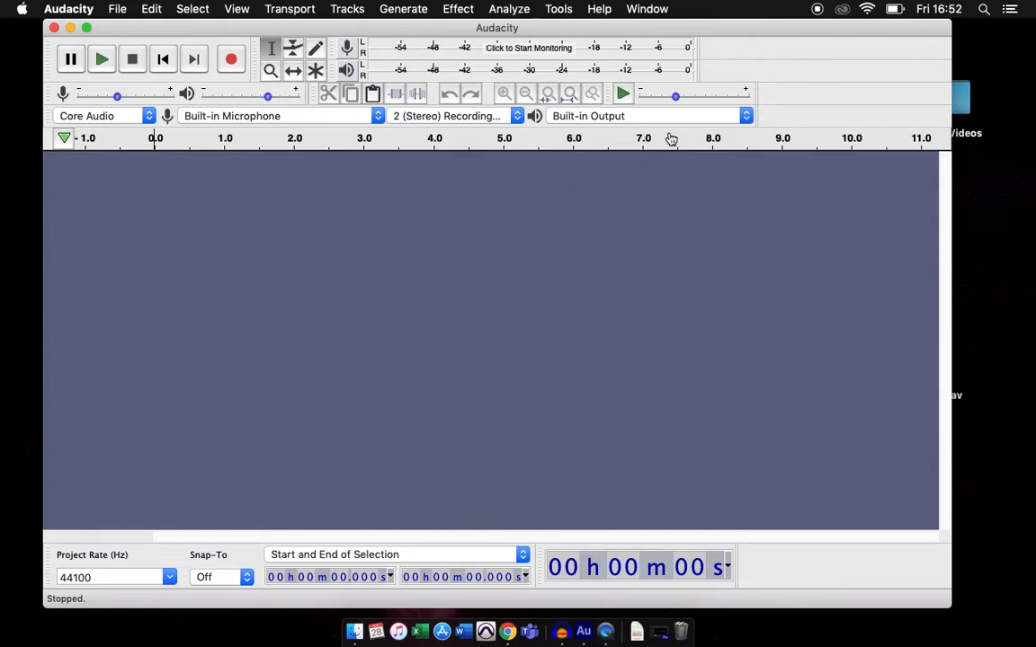
left_click_drag(880, 27, 683, 71)
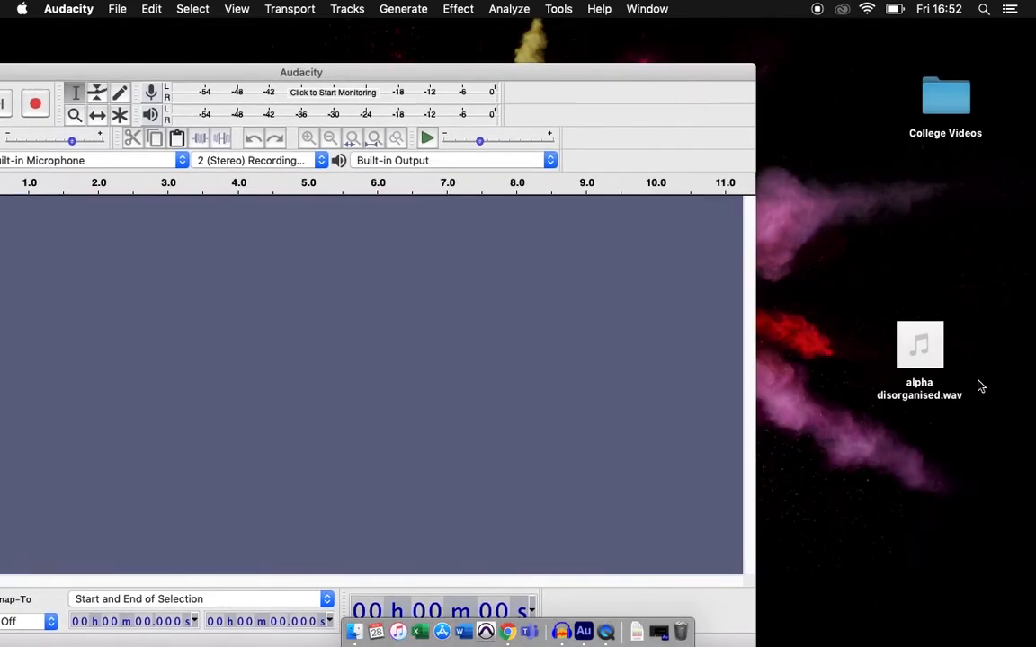
mouse_move(941, 365)
left_click_drag(573, 65, 793, 23)
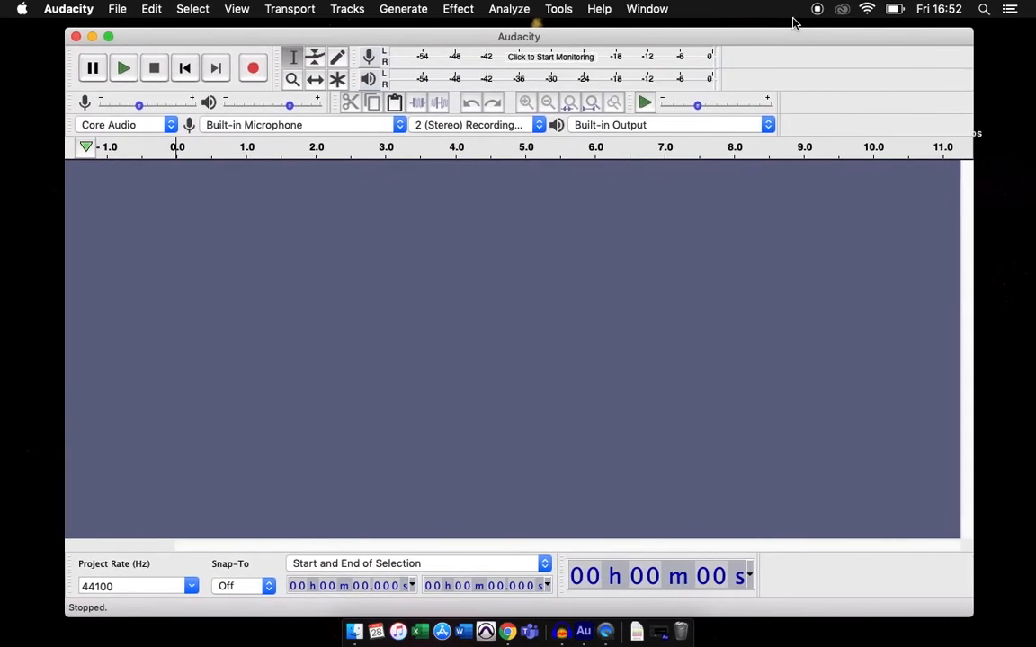
Step: Import the alpha disorganised.wav audio file from the Desktop into the empty project
left_click(117, 11)
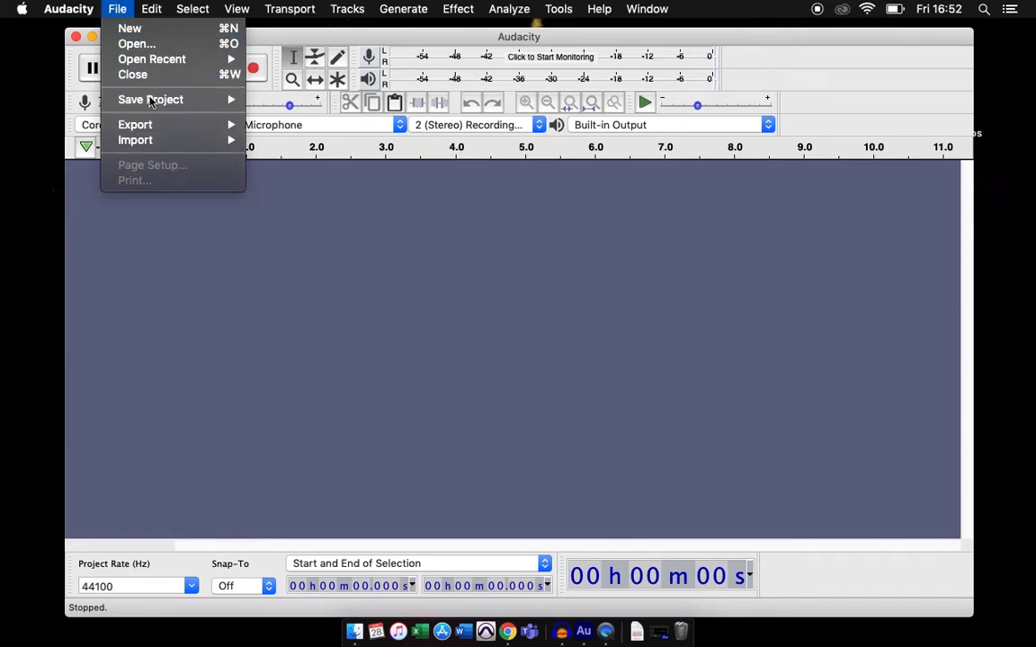
mouse_move(155, 135)
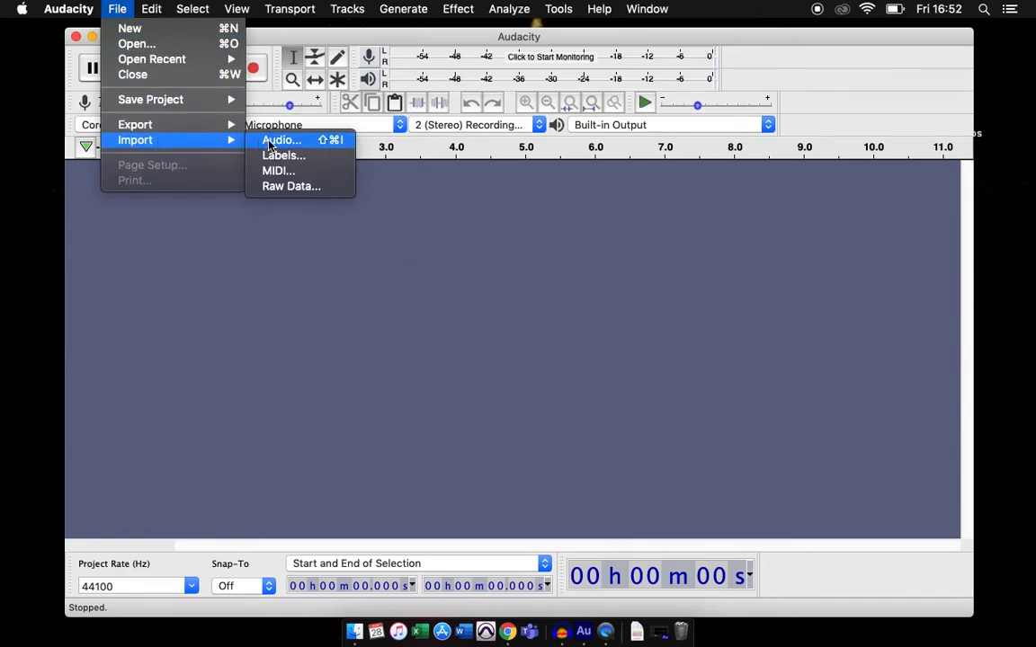
left_click(268, 144)
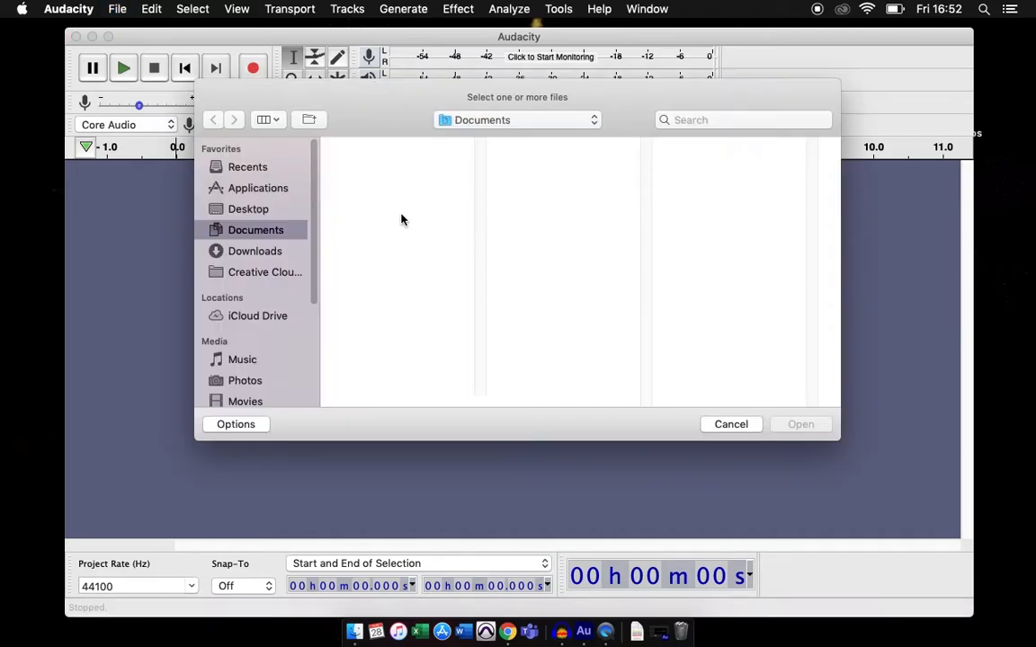
left_click(259, 211)
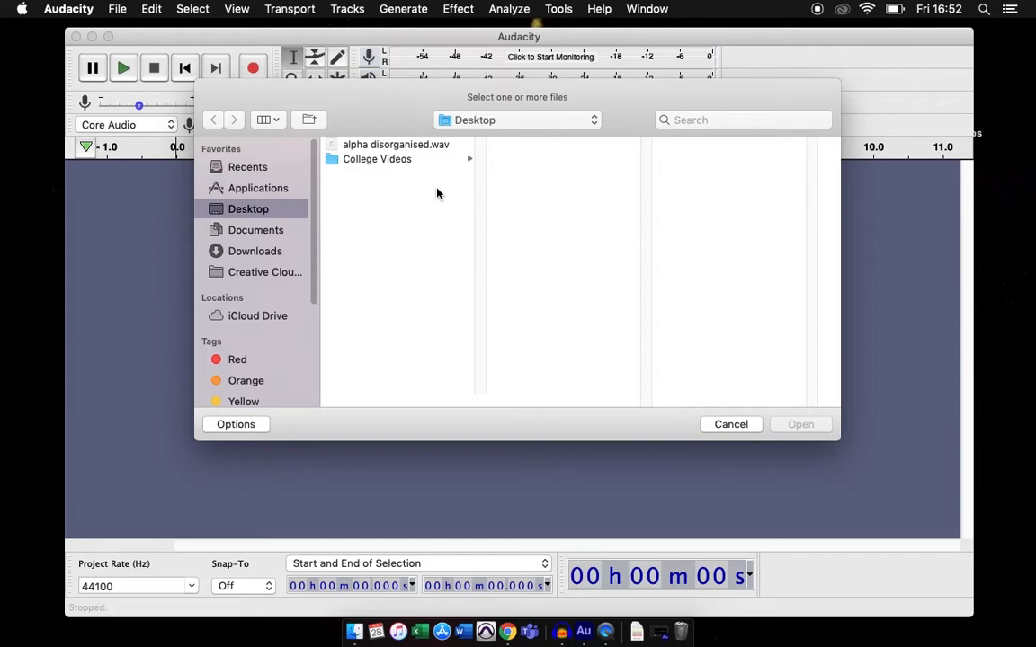
left_click(419, 145)
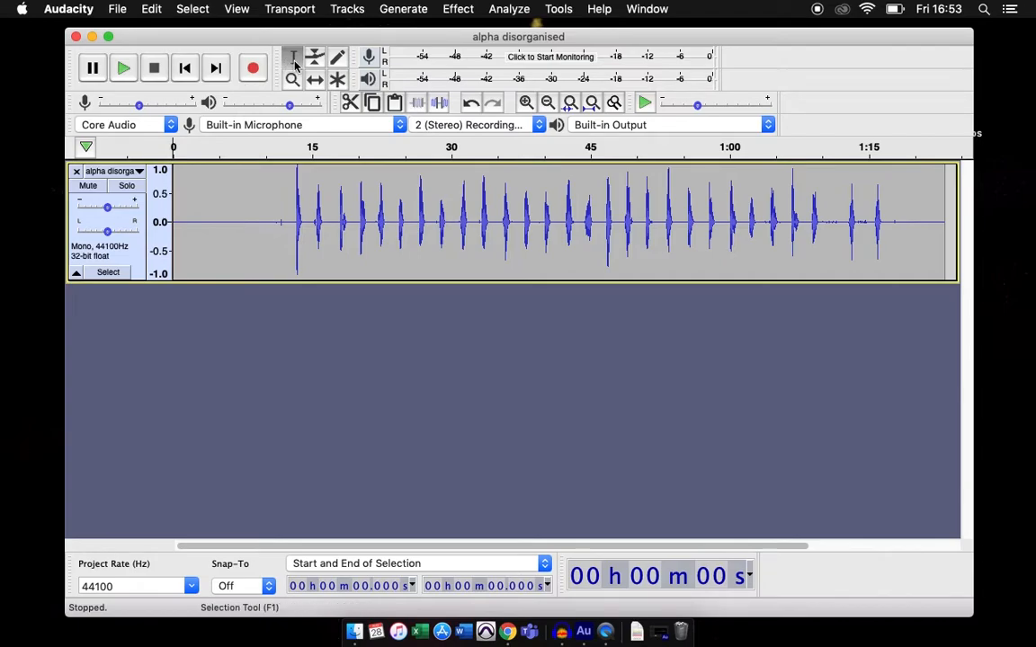
Step: Play parts of the imported recording from about 13 s and about 22 s to hear the separate sounds
left_click(291, 225)
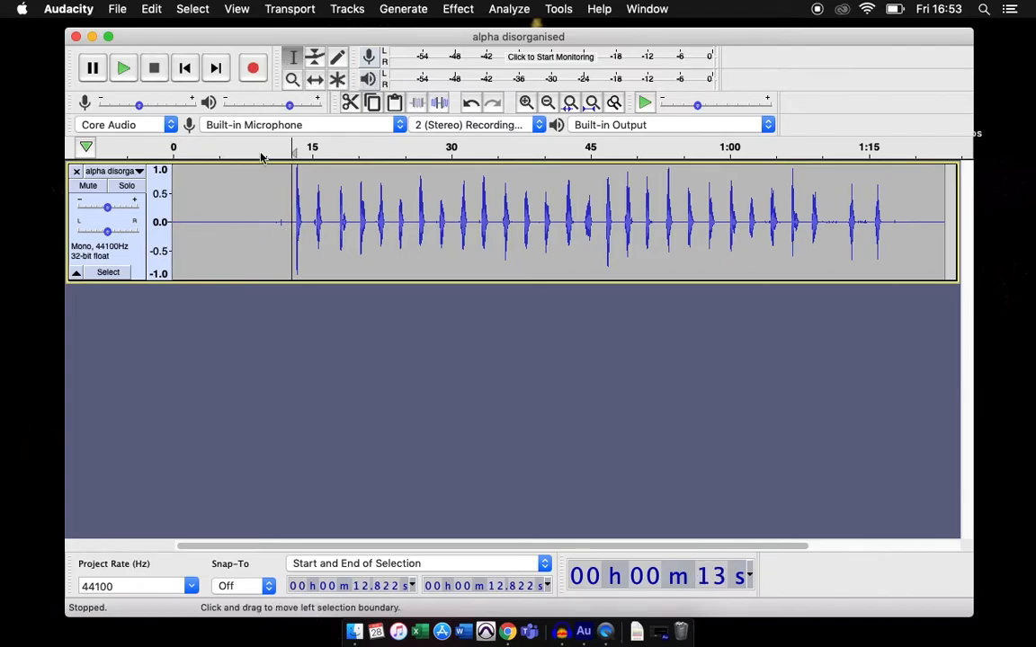
left_click(125, 67)
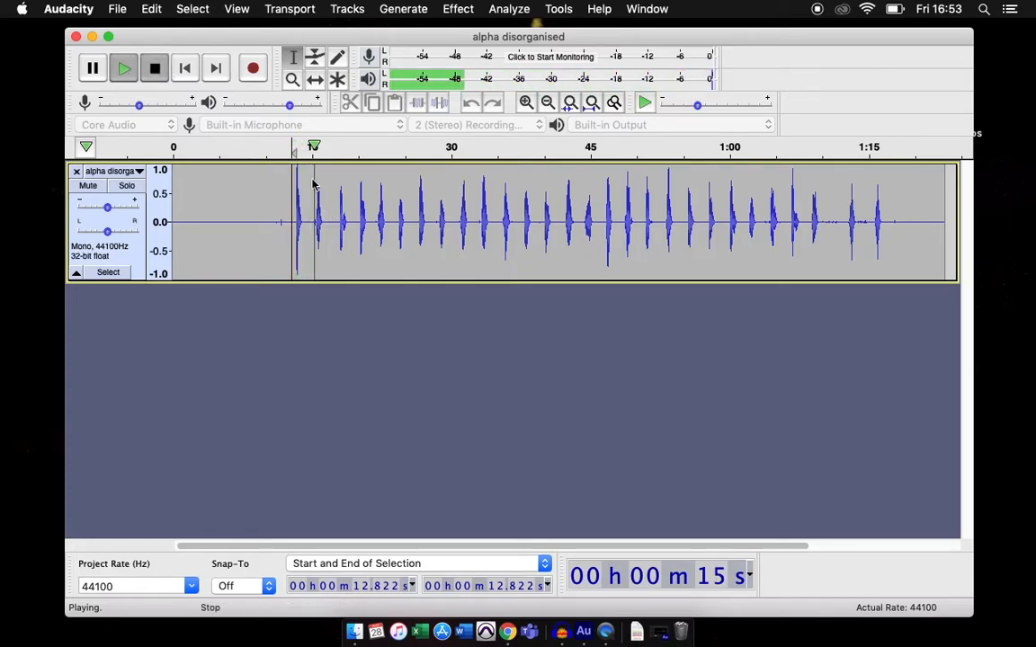
key("space")
left_click(374, 206)
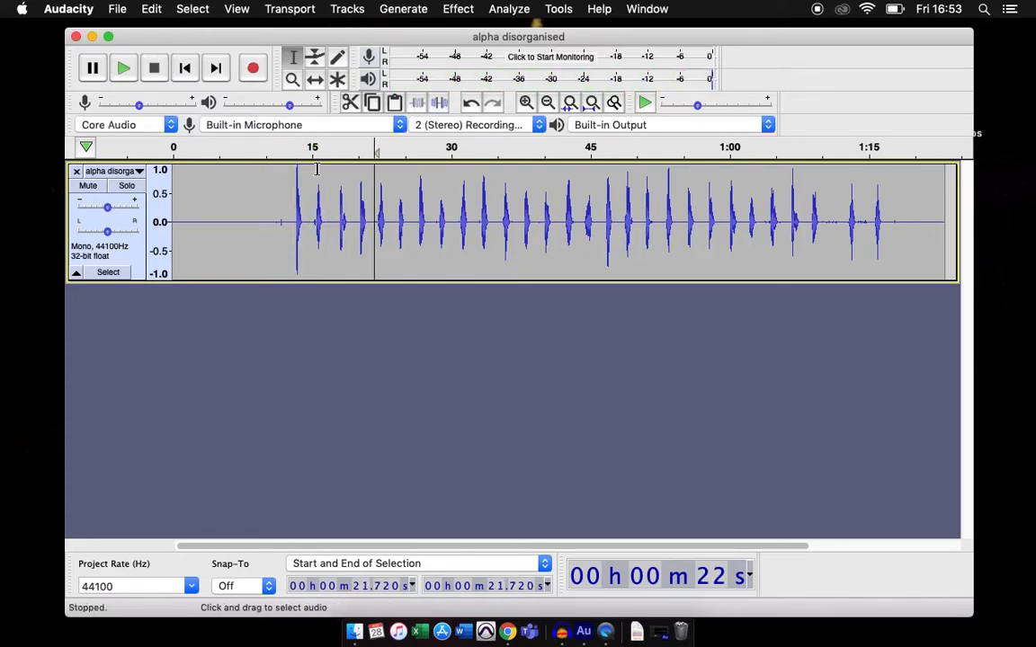
left_click(135, 74)
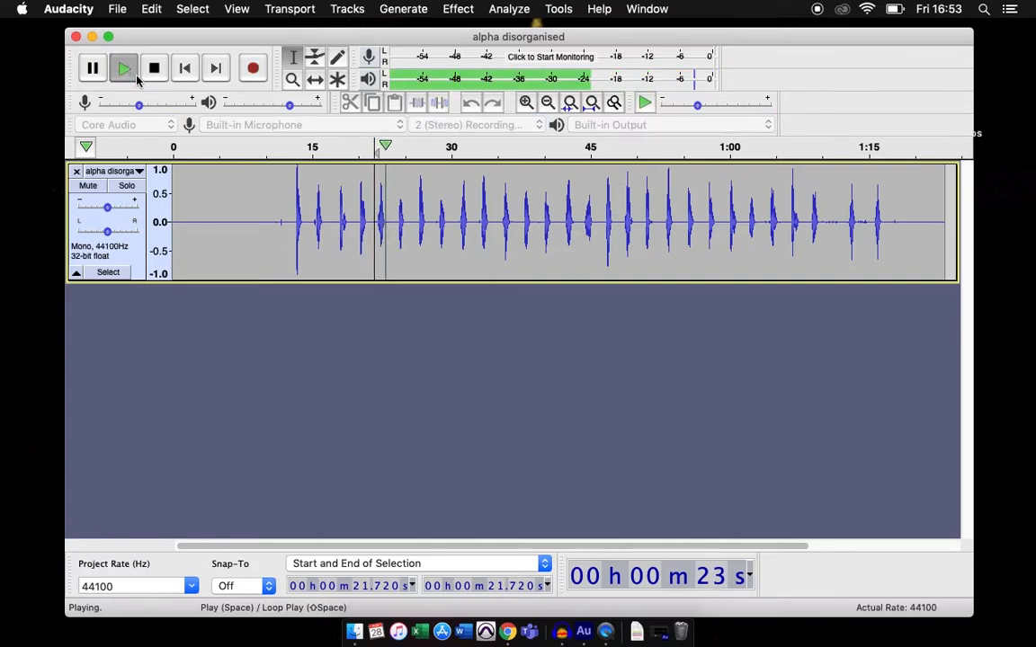
key("space")
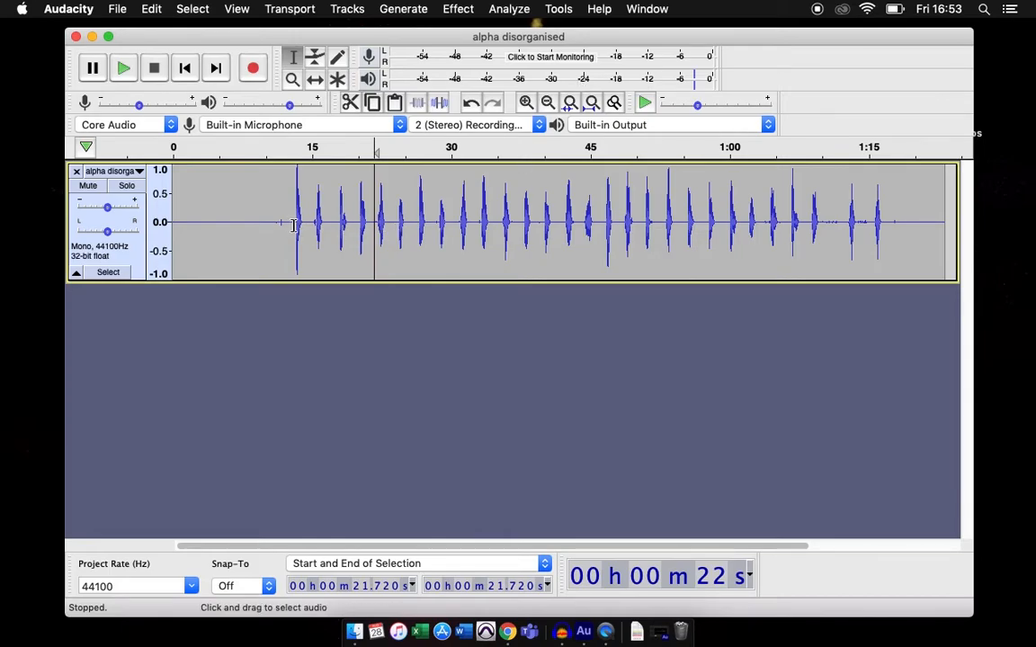
left_click(294, 224)
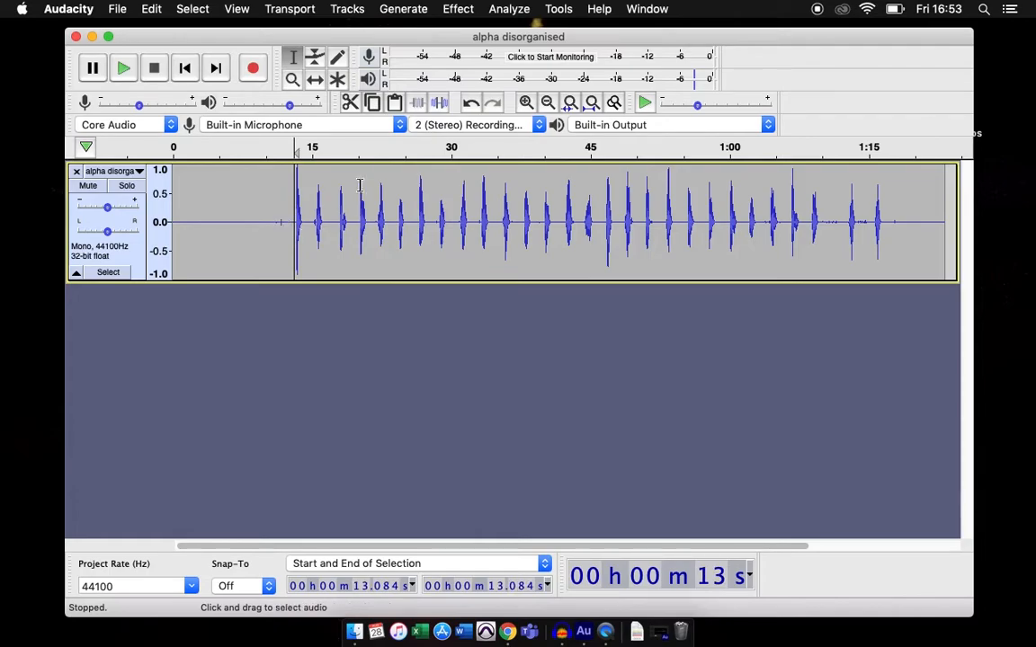
left_click(123, 68)
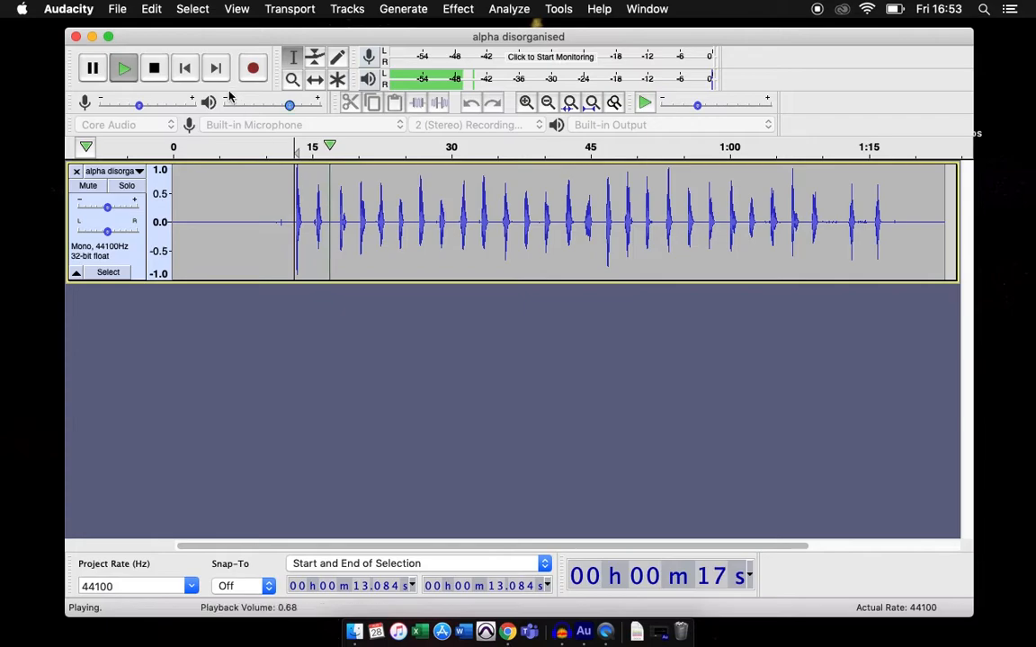
left_click(154, 69)
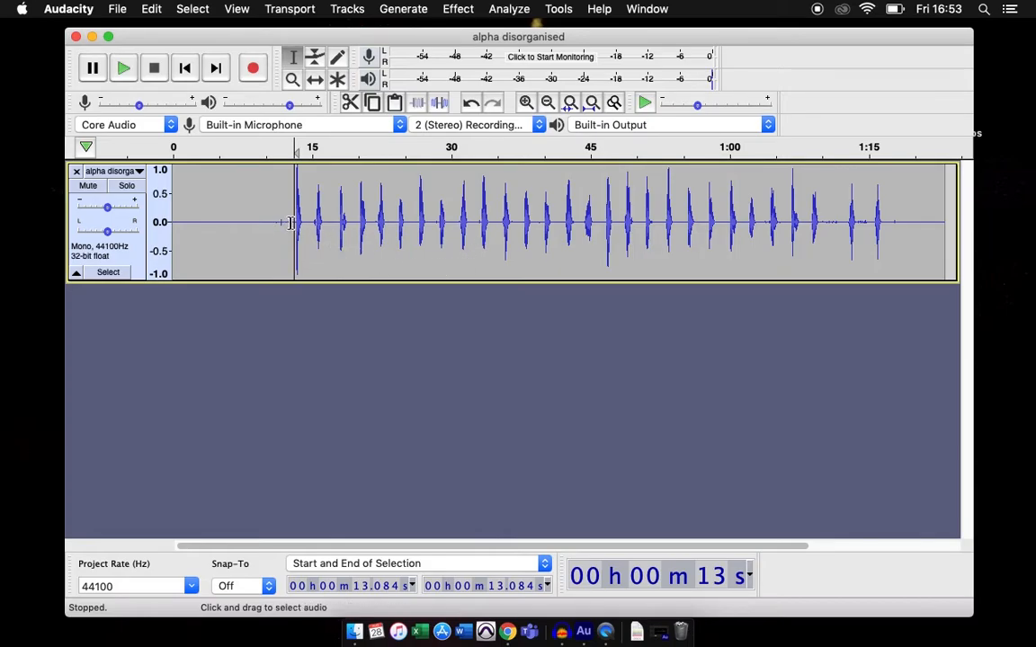
Step: Select the first sound in the recording, from about 12.8 to 14.7 s, and play only that selection
left_click(291, 194)
left_click_drag(290, 193, 308, 194)
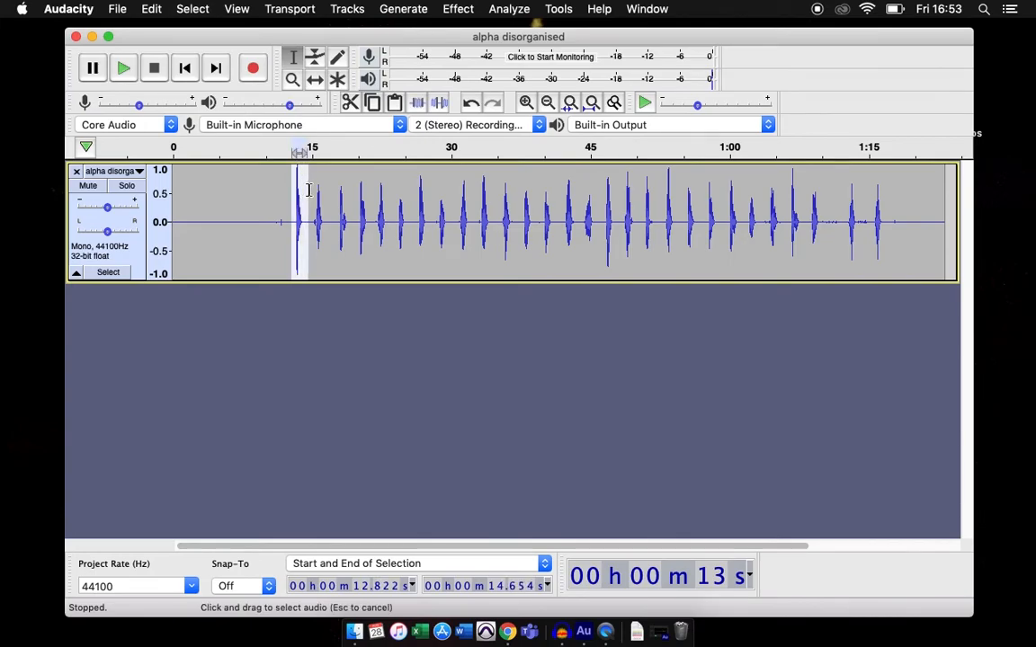
left_click(131, 74)
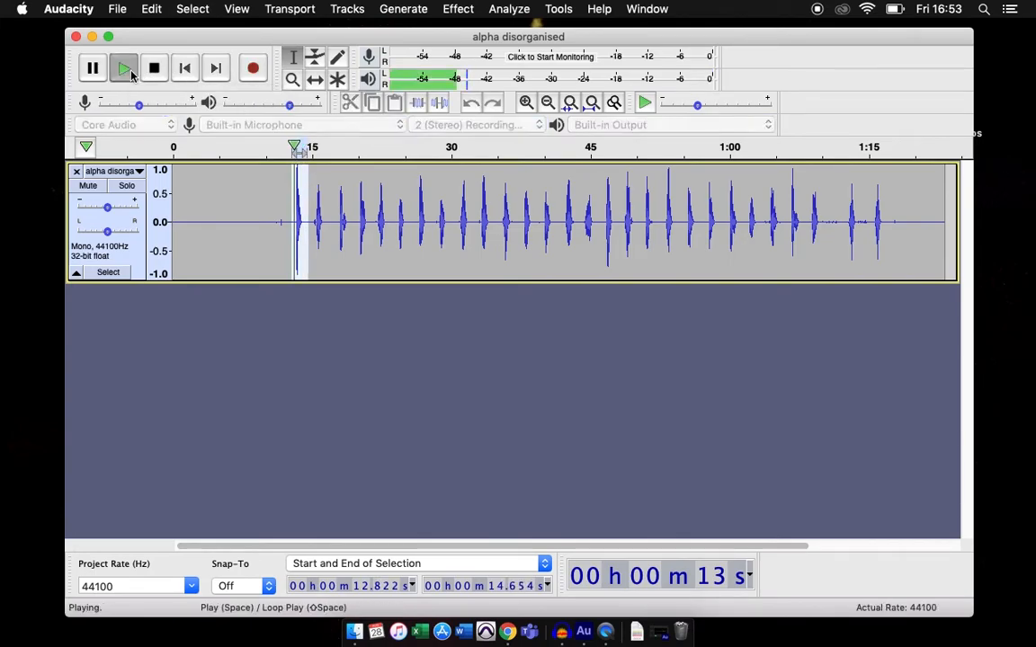
left_click(155, 71)
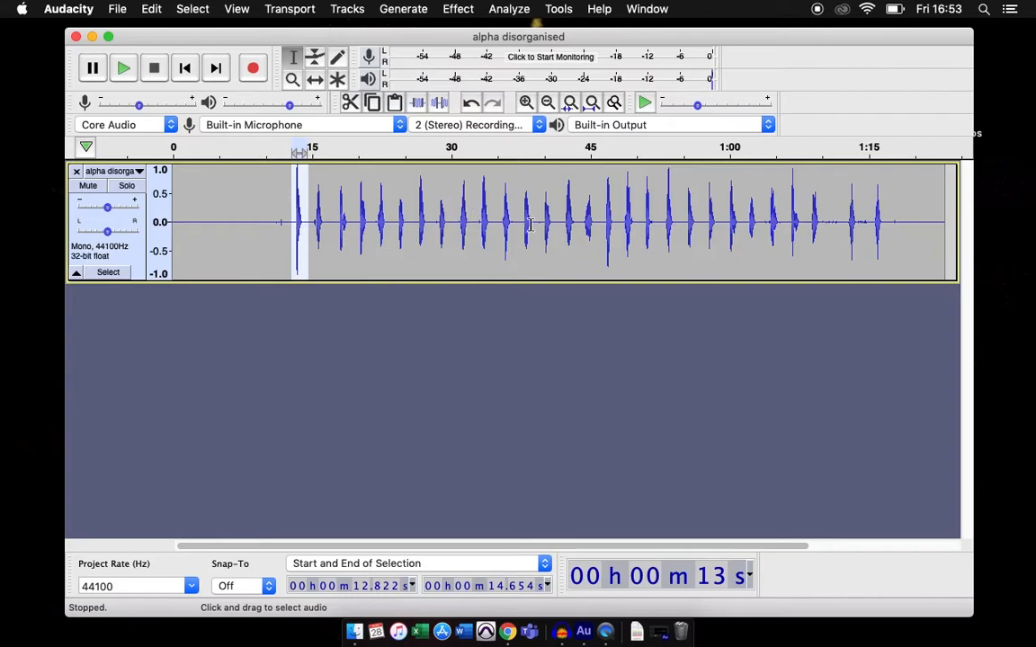
Step: Add a new mono track beneath the imported recording
left_click(275, 227)
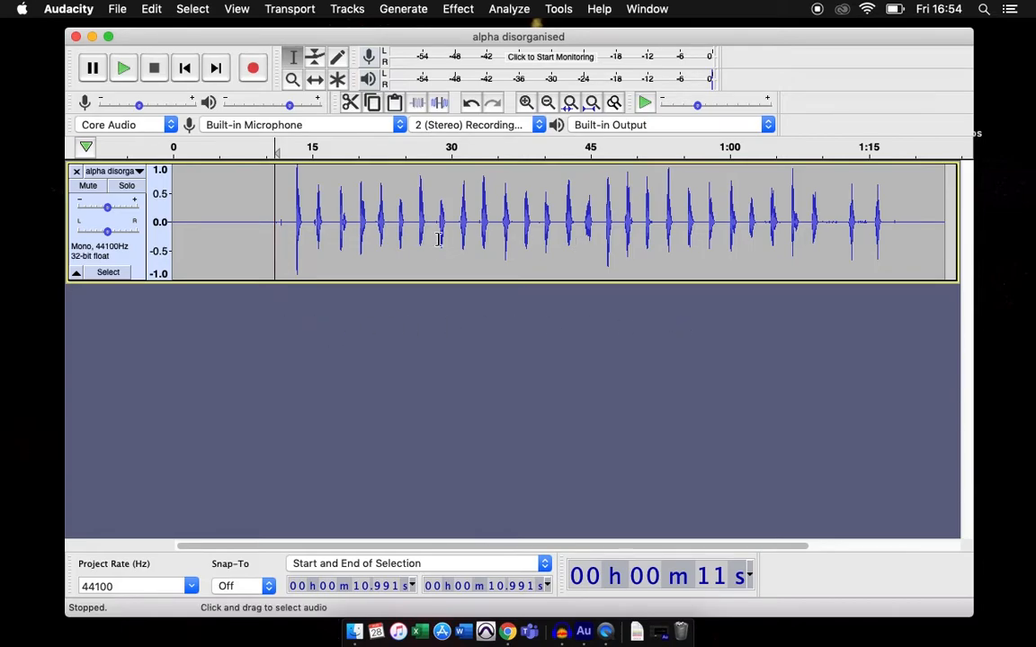
left_click(352, 12)
mouse_move(375, 28)
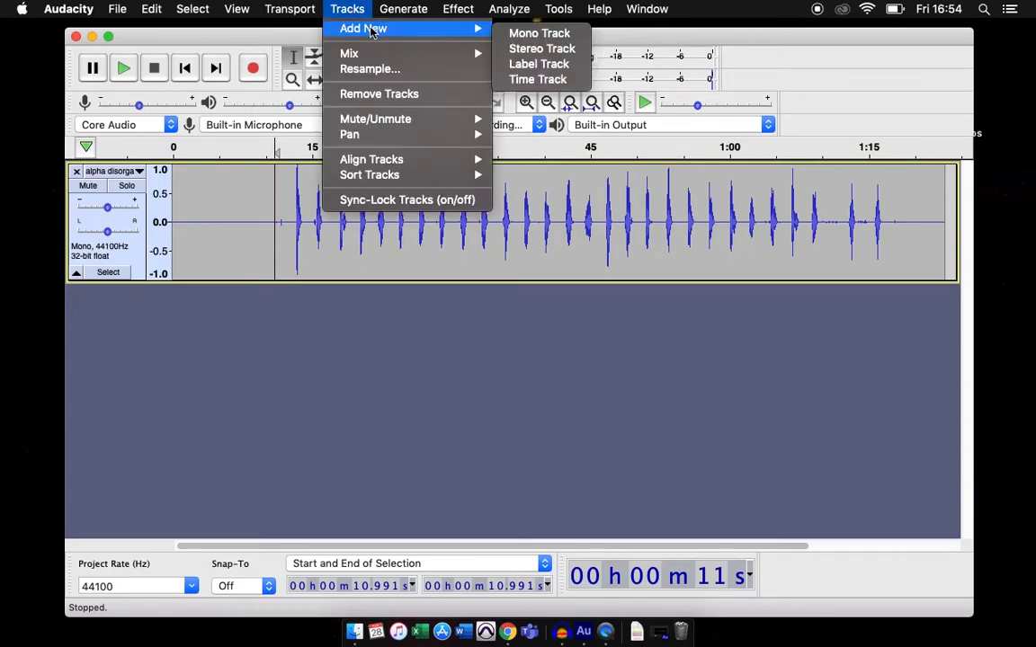
left_click(562, 35)
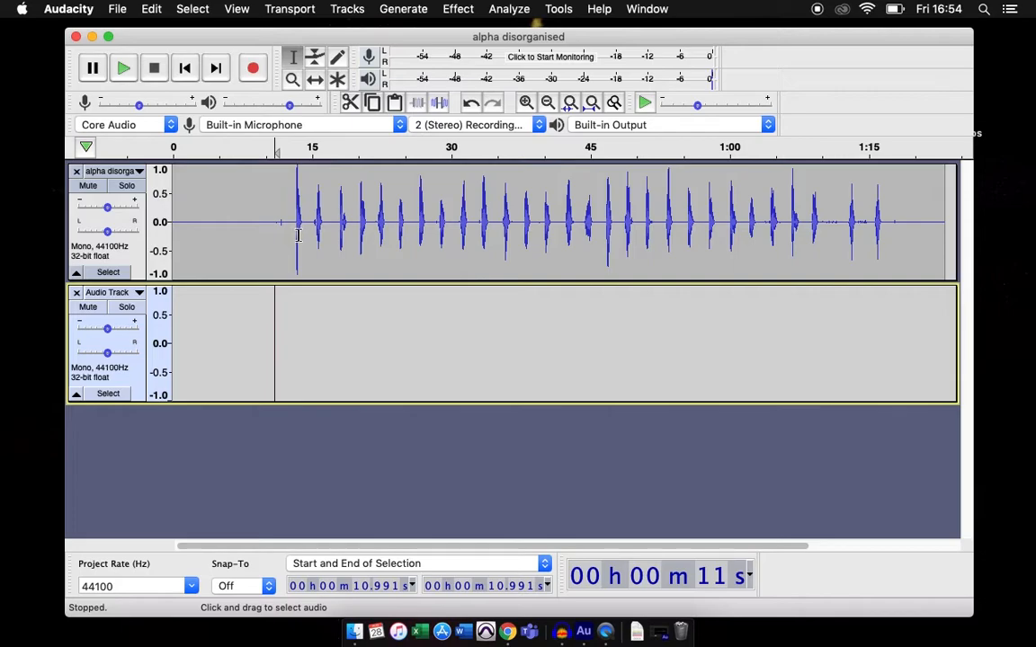
Step: Cut the first sound, from about 12.9 to 14.4 s, and paste it into the new mono track at about 45.4 s
left_click(260, 329)
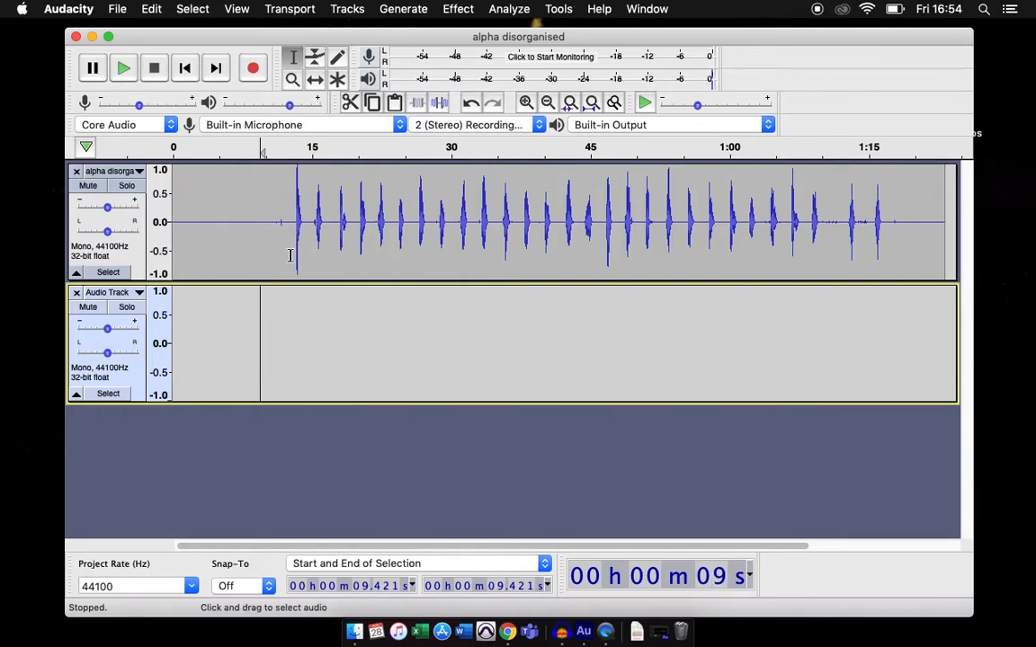
left_click_drag(294, 238, 304, 236)
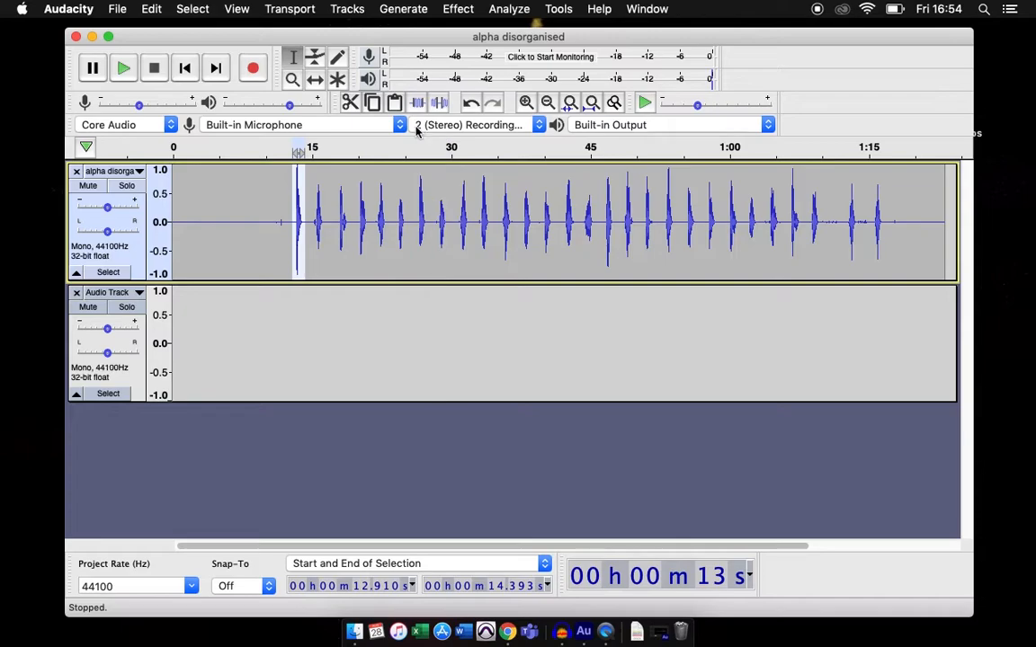
left_click(352, 106)
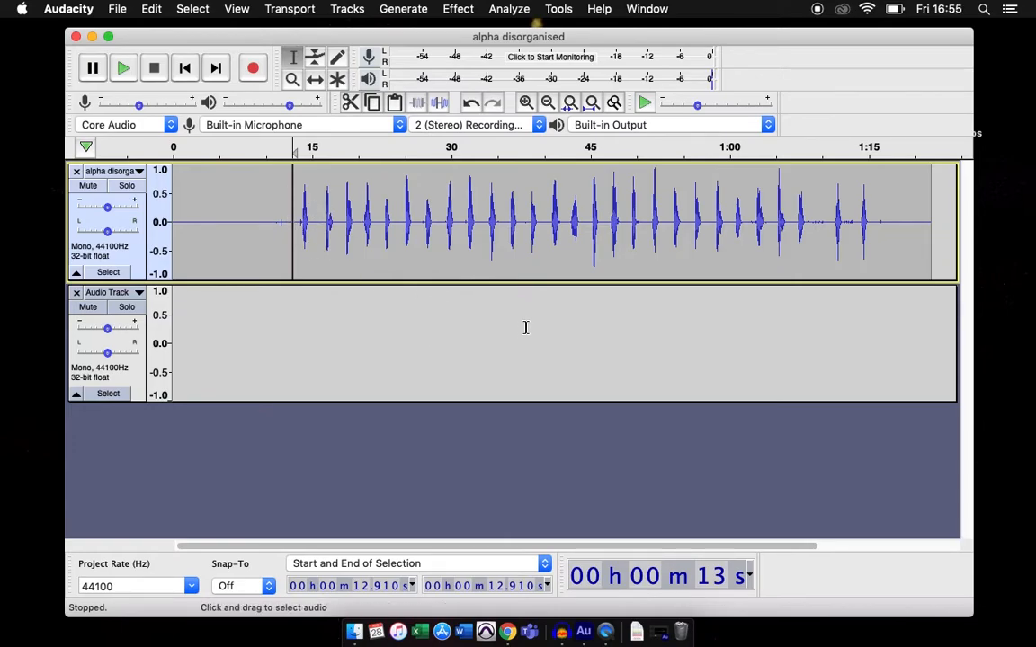
left_click(593, 326)
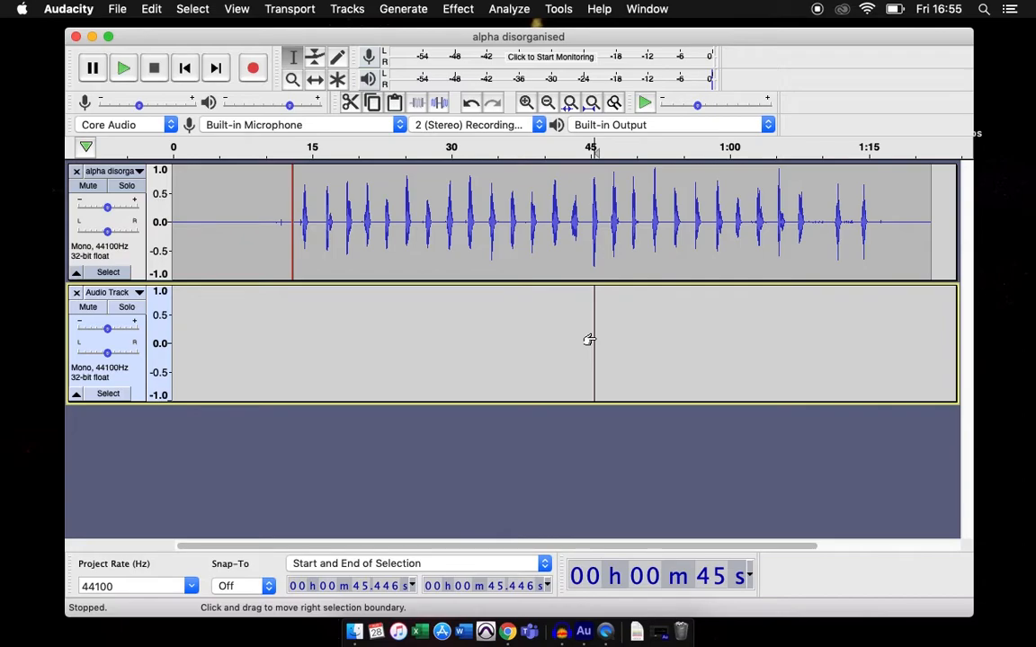
left_click(158, 11)
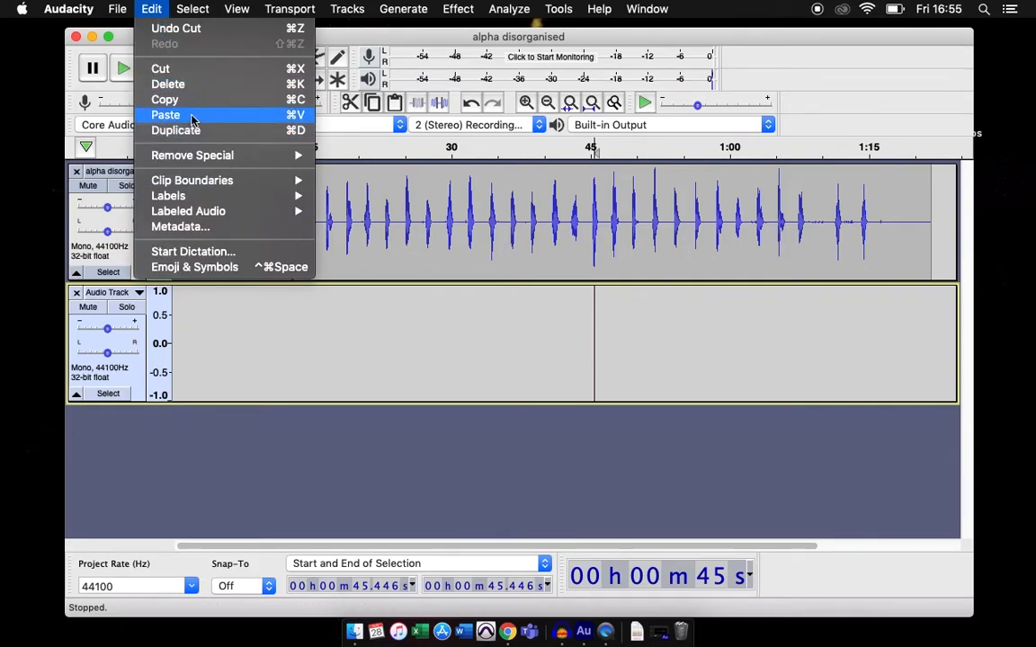
left_click(167, 115)
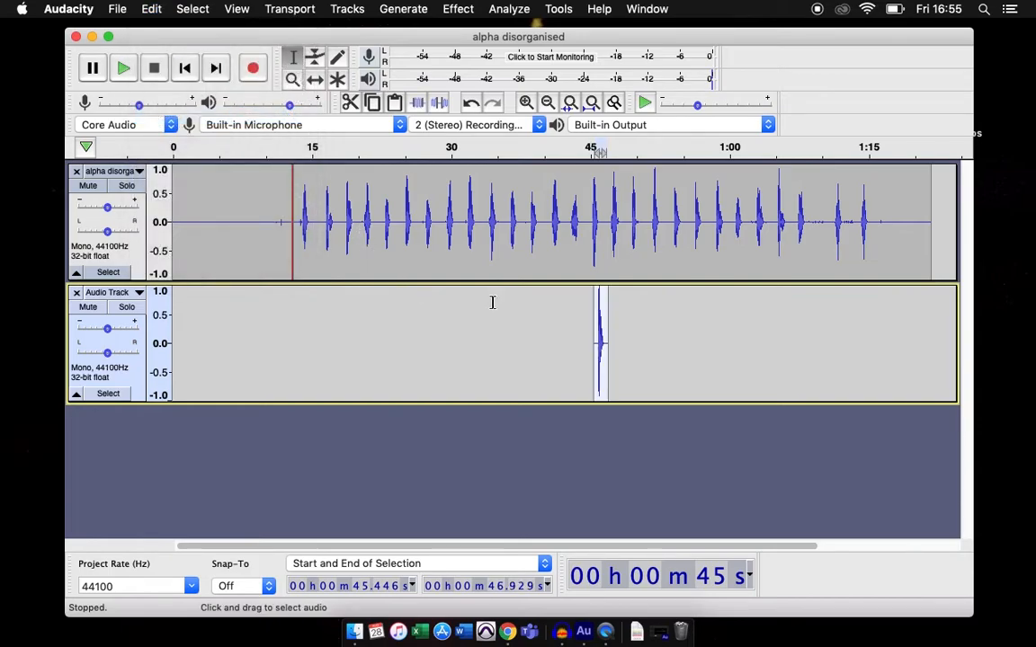
Step: Paste the cut sound back into the original recording at the cut point, about 12.9 s
left_click(268, 223)
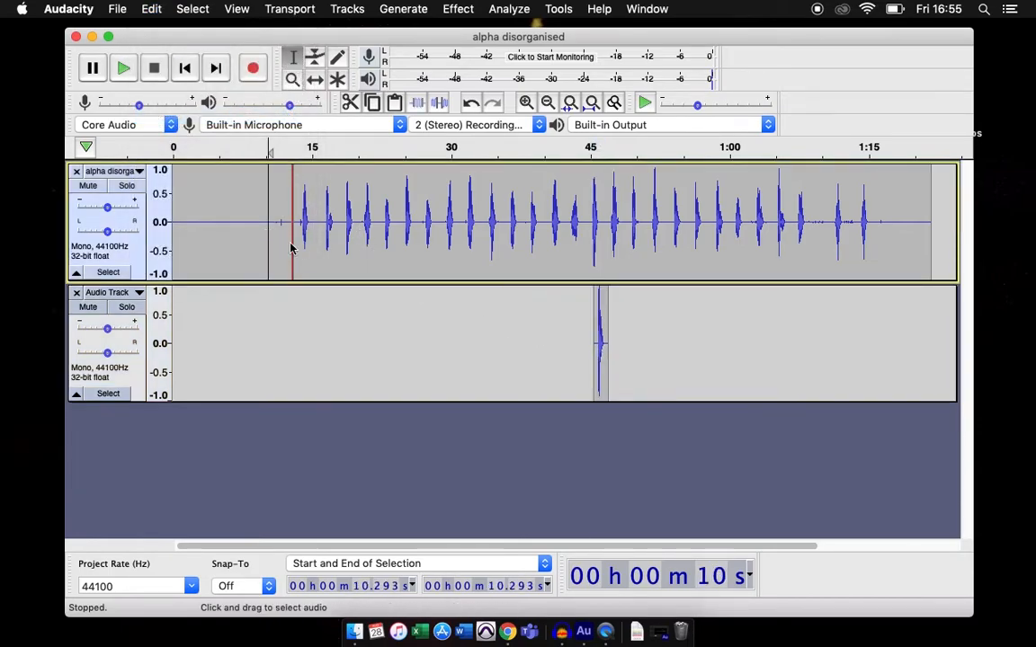
left_click(377, 234)
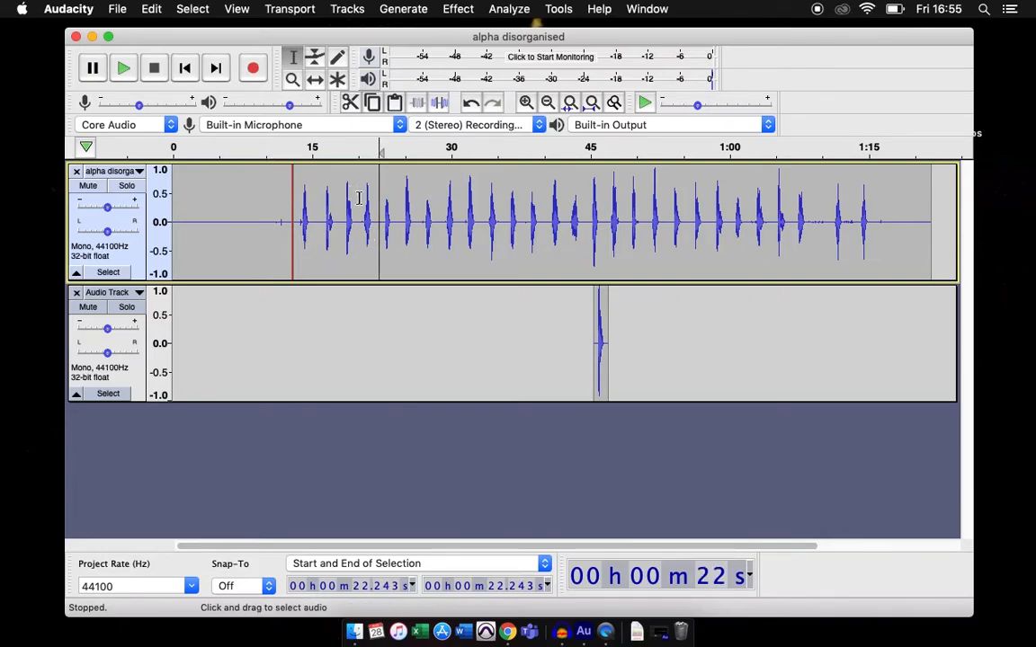
left_click(294, 221)
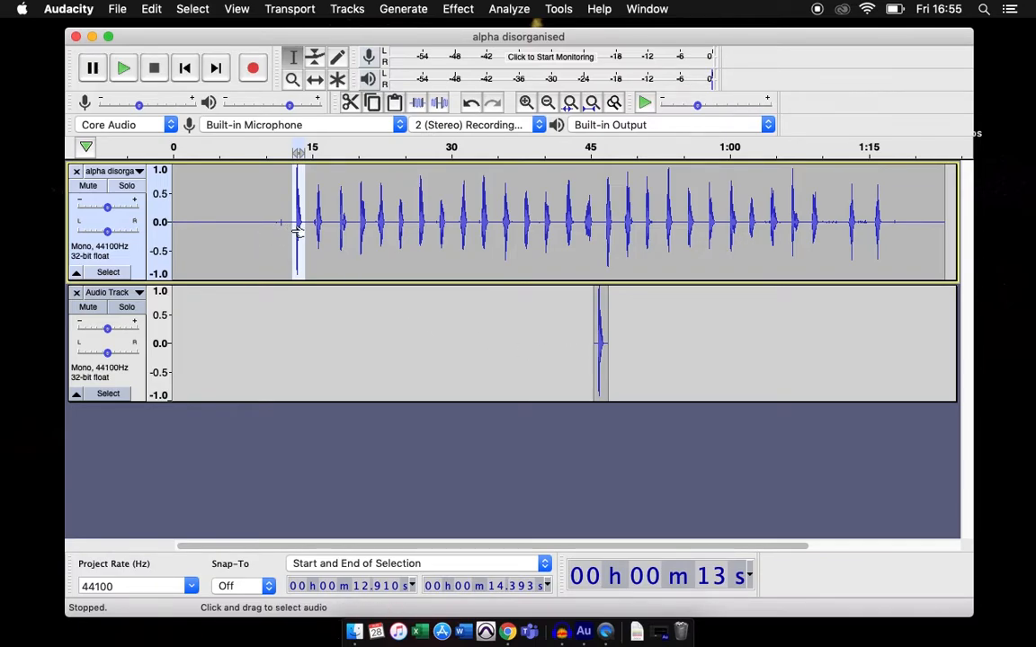
Step: Play both tracks from the start of the pasted clip at about 45.4 s, and solo the new mono track
left_click(592, 345)
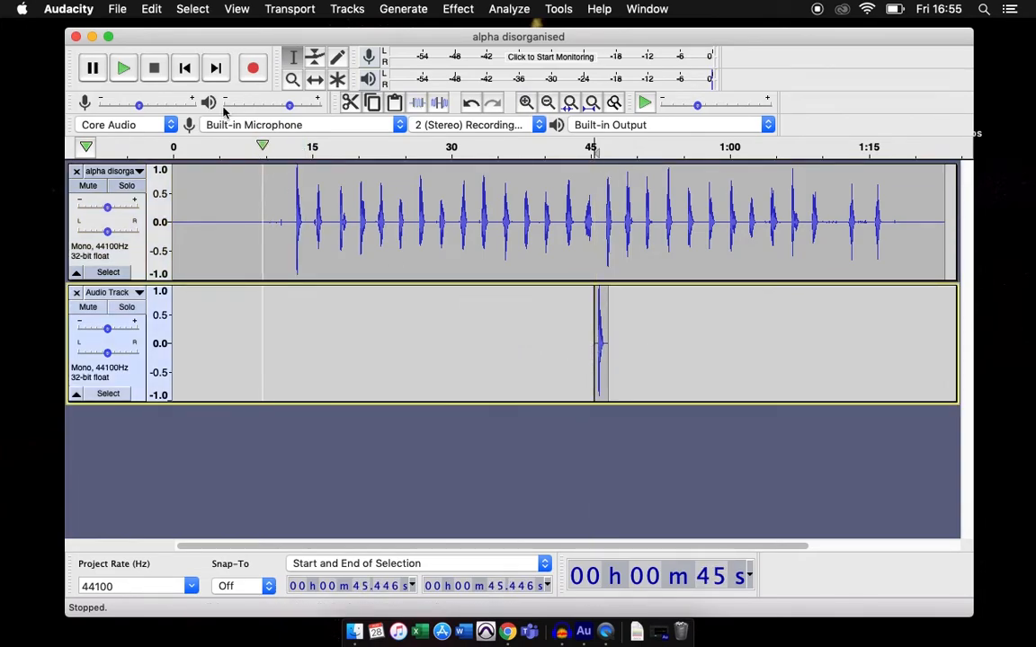
left_click(128, 72)
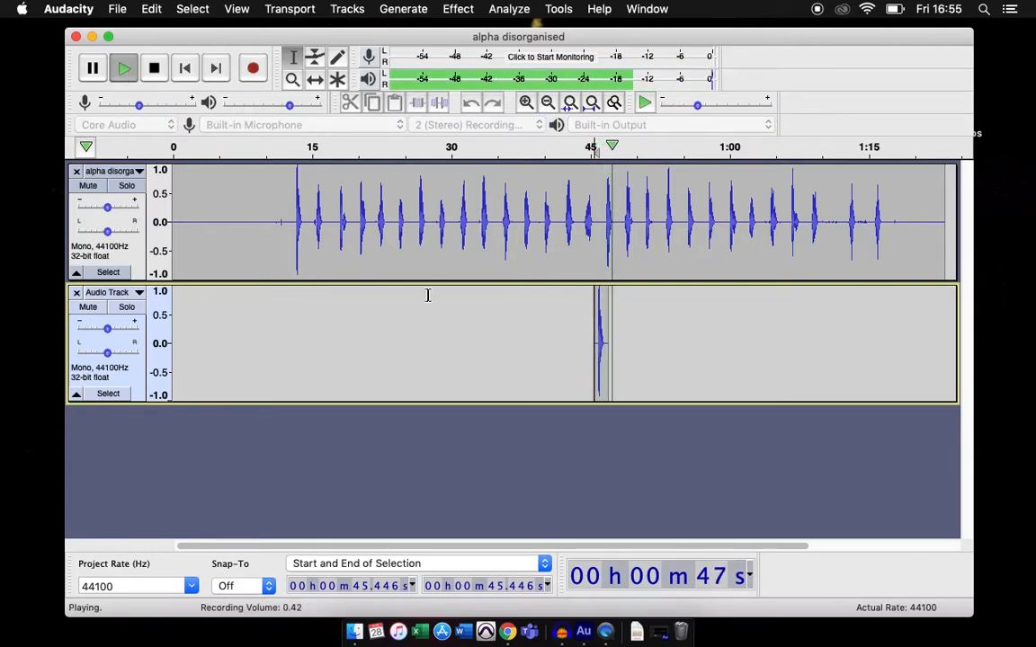
left_click(155, 72)
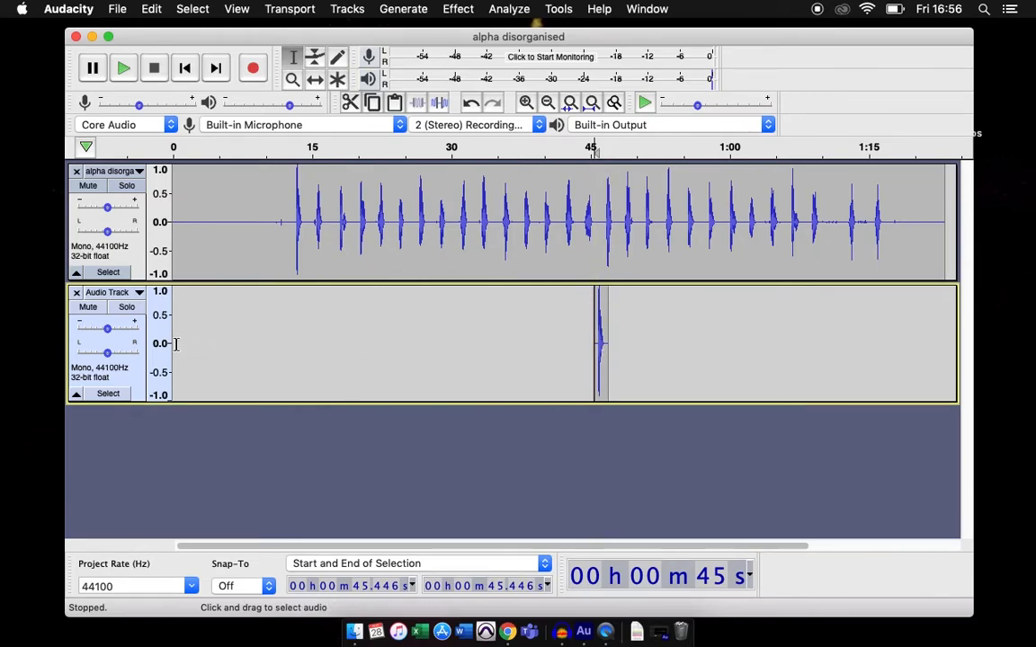
left_click(127, 307)
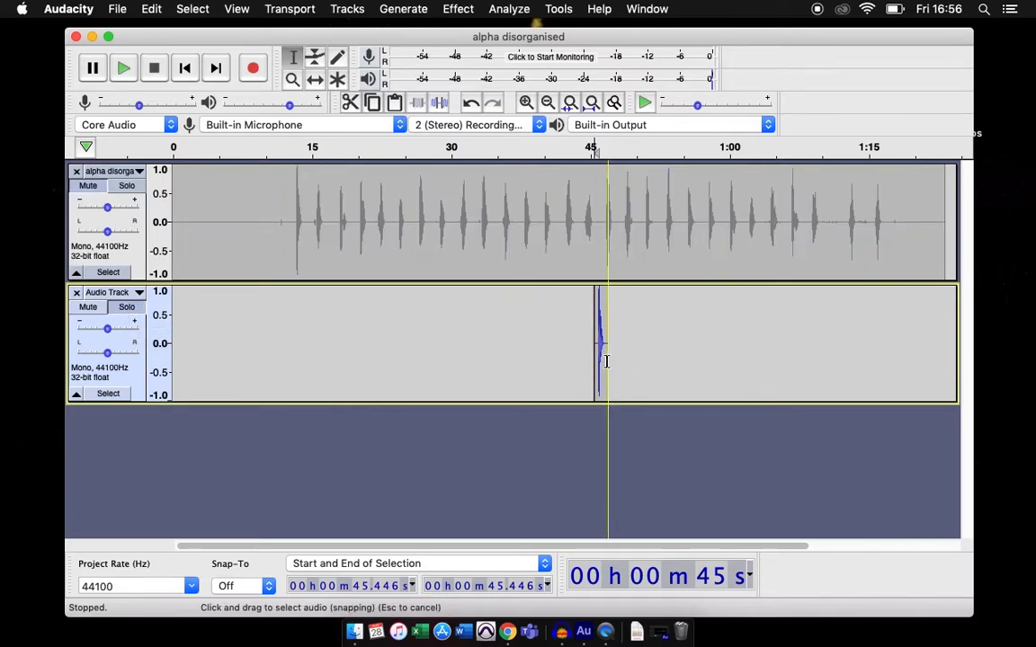
Step: Play from about 45.4 s with the new mono track soloed, then stop playback
left_click(592, 241)
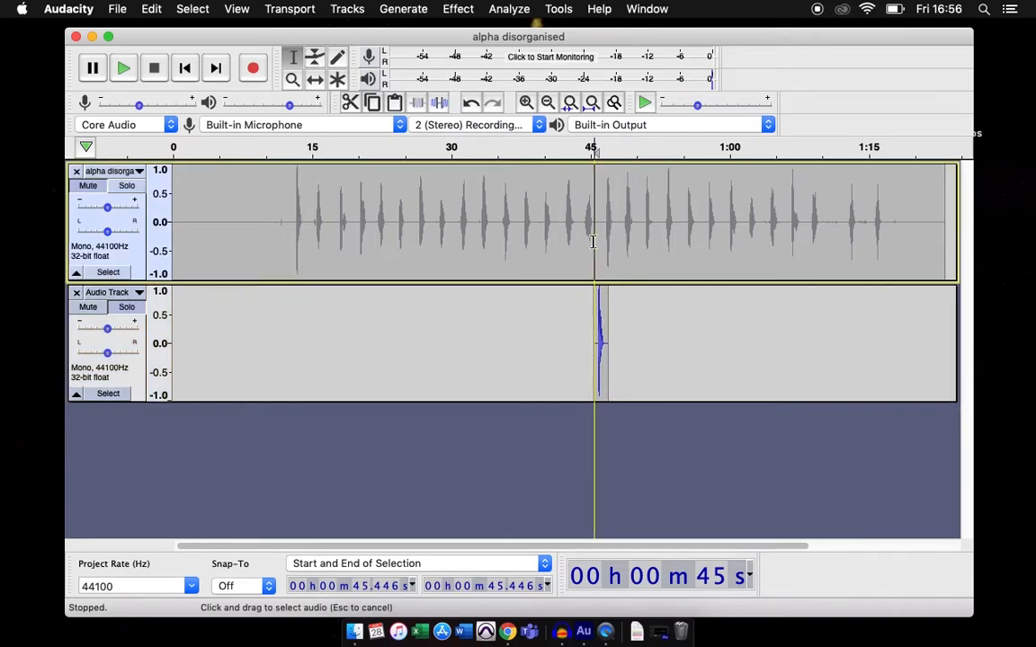
left_click(127, 71)
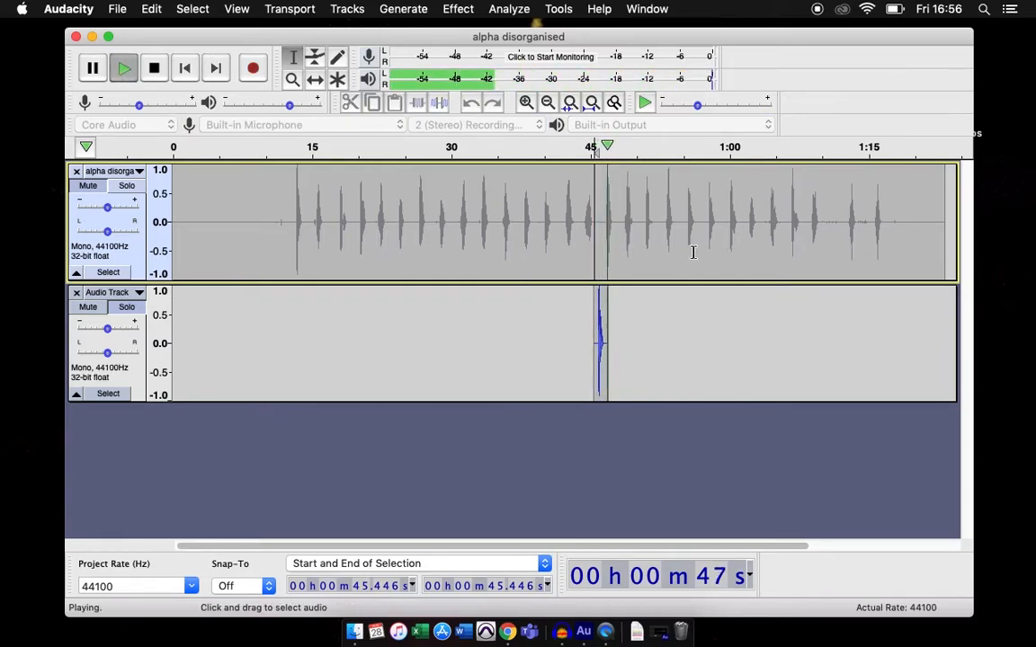
left_click(157, 76)
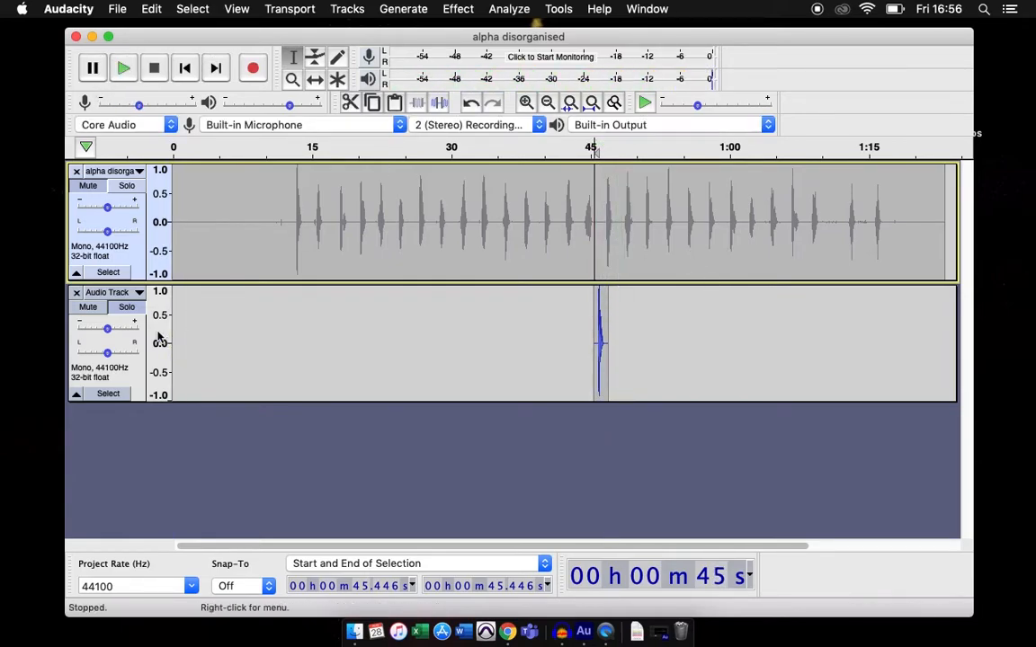
Step: Solo the original recording instead of the new mono track and play it from about 44.4 s
left_click(135, 319)
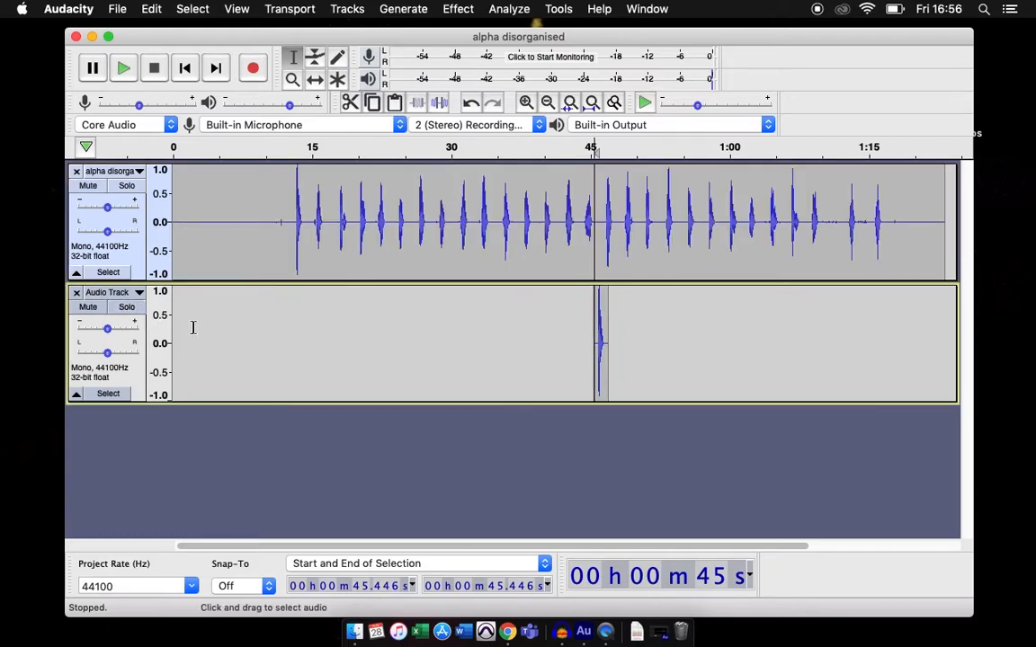
left_click(128, 187)
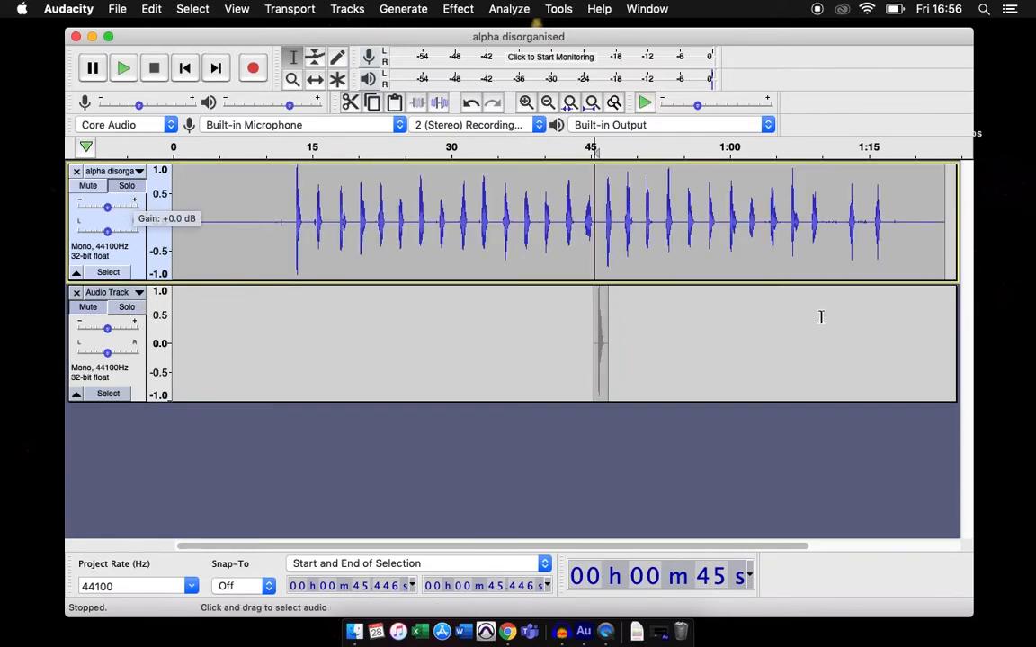
left_click(583, 250)
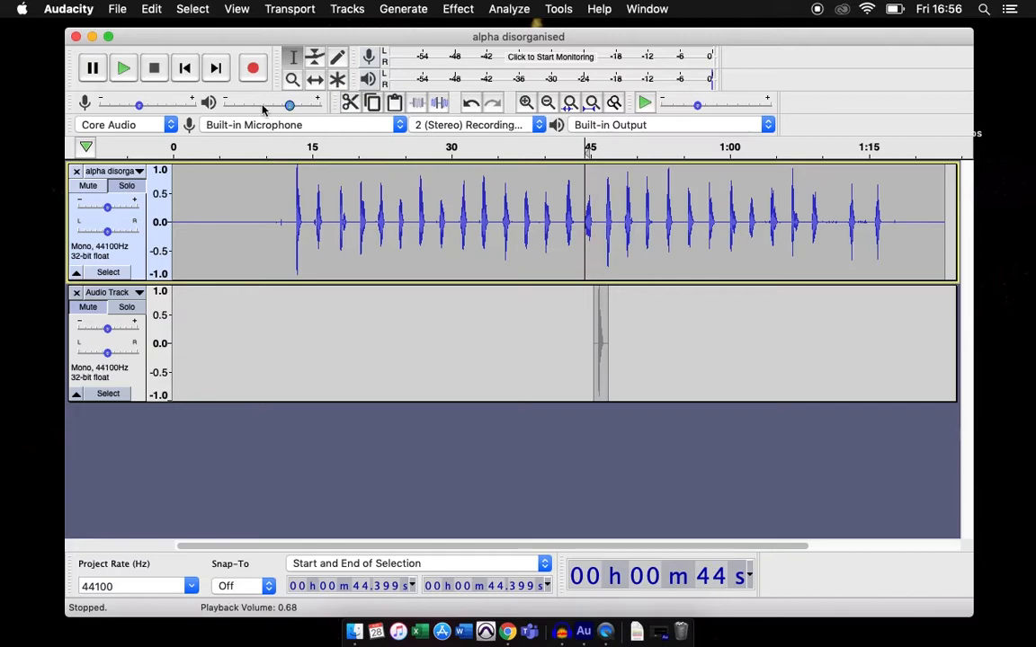
left_click(126, 70)
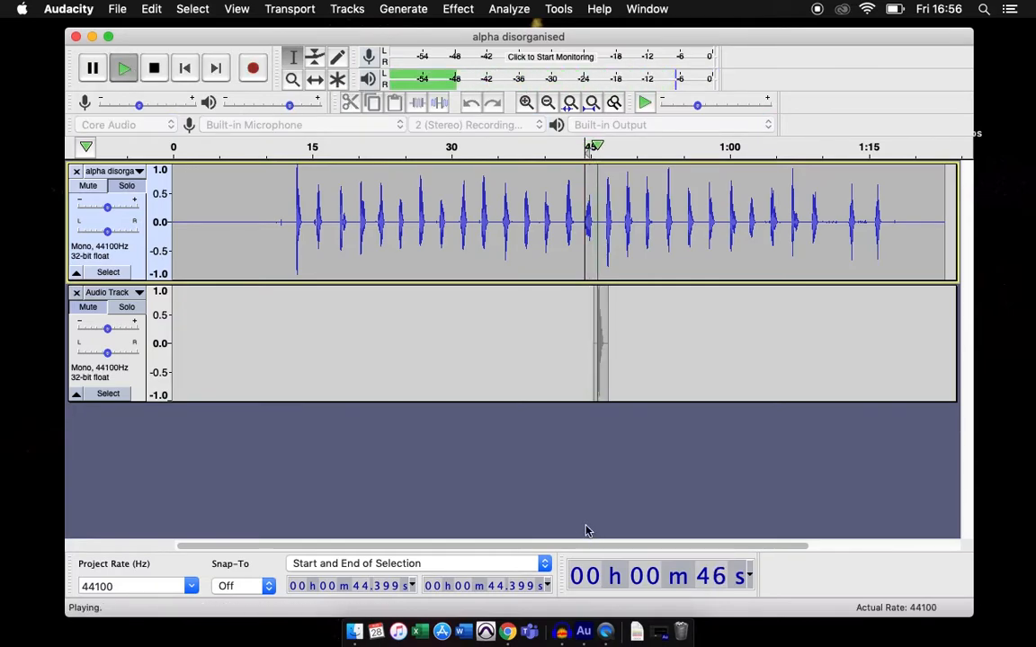
left_click(154, 69)
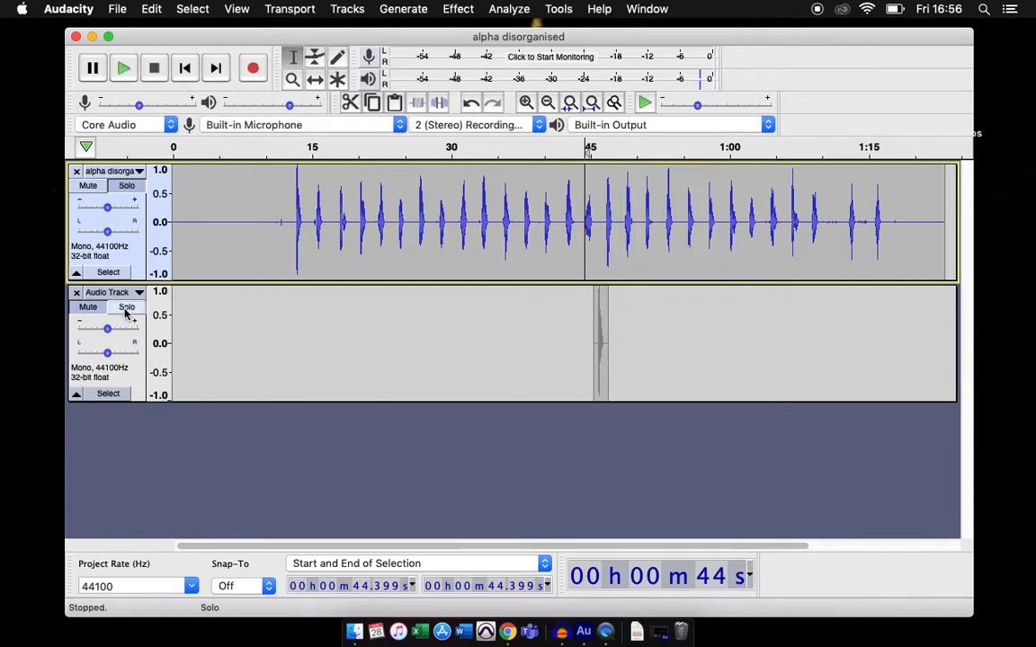
Step: Clear the solo and mute states so that both tracks are audible
left_click(87, 185)
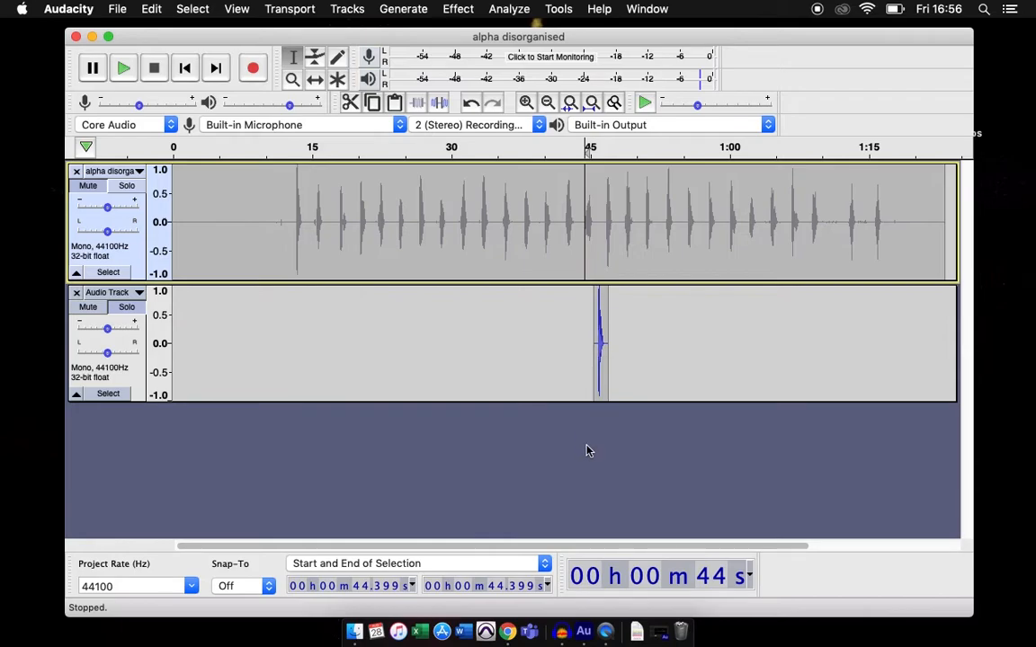
left_click(92, 186)
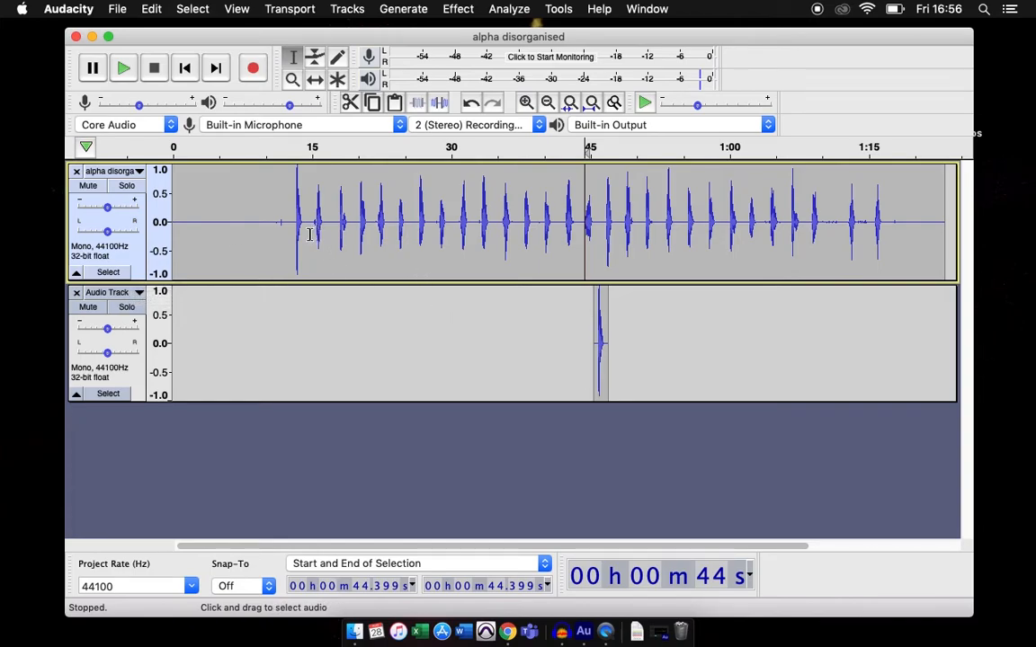
Step: Cut the second sound, from about 14.4 to 16.8 s, and paste it into the new mono track at about 16 s
left_click_drag(312, 232, 329, 232)
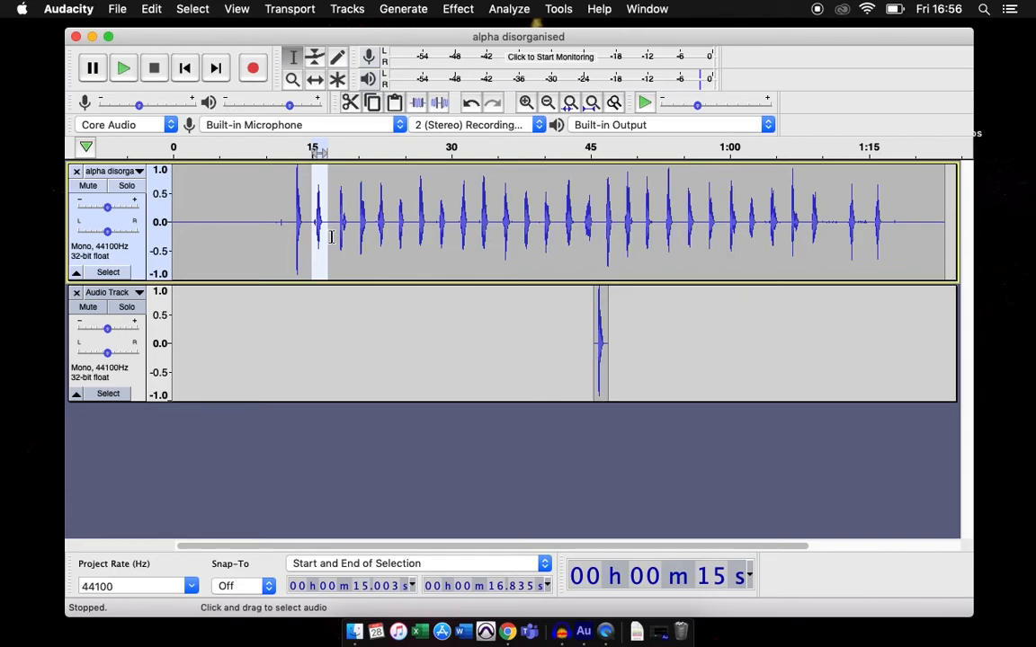
left_click(307, 192)
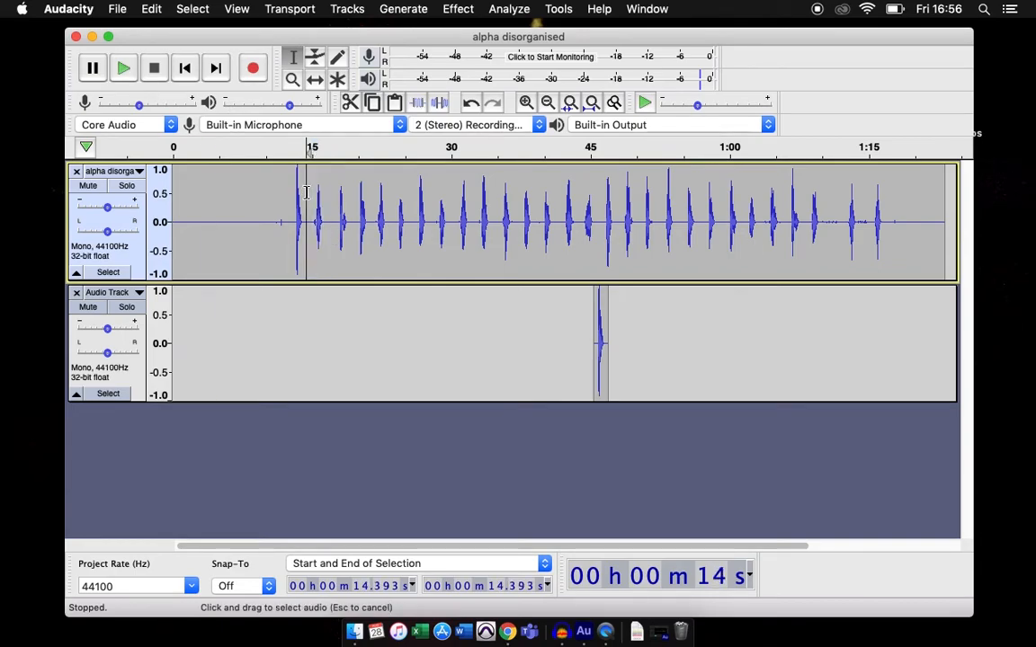
left_click_drag(307, 192, 326, 190)
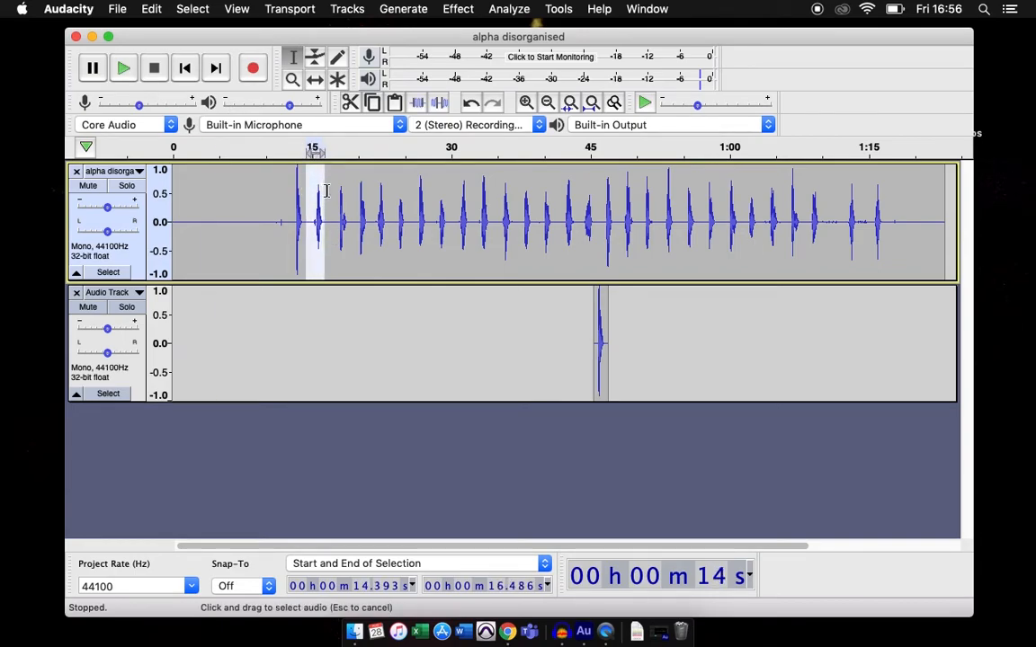
left_click(131, 76)
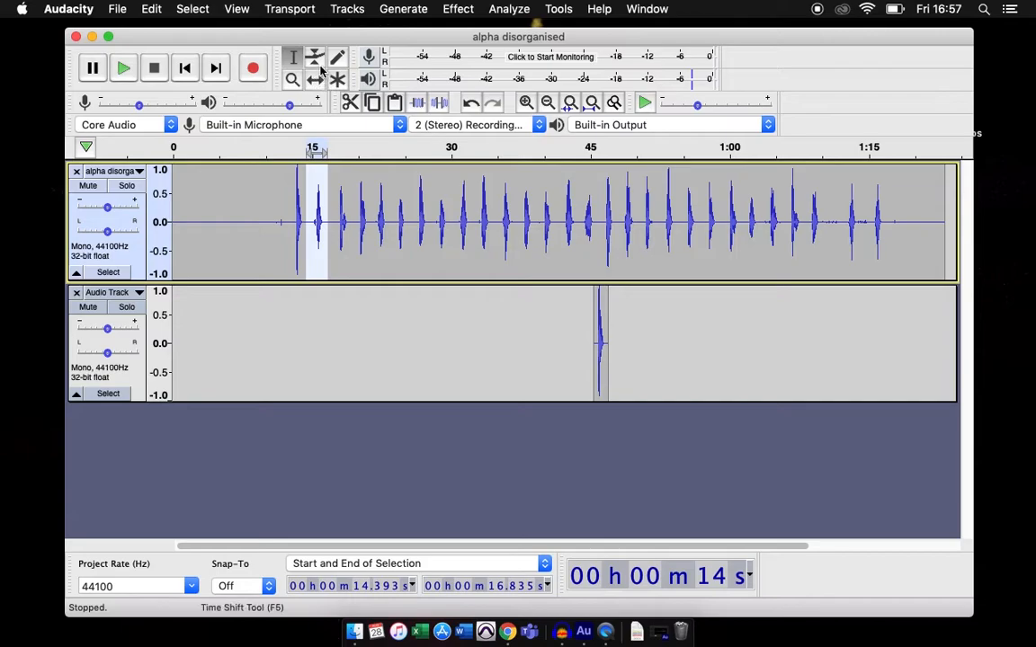
left_click(352, 105)
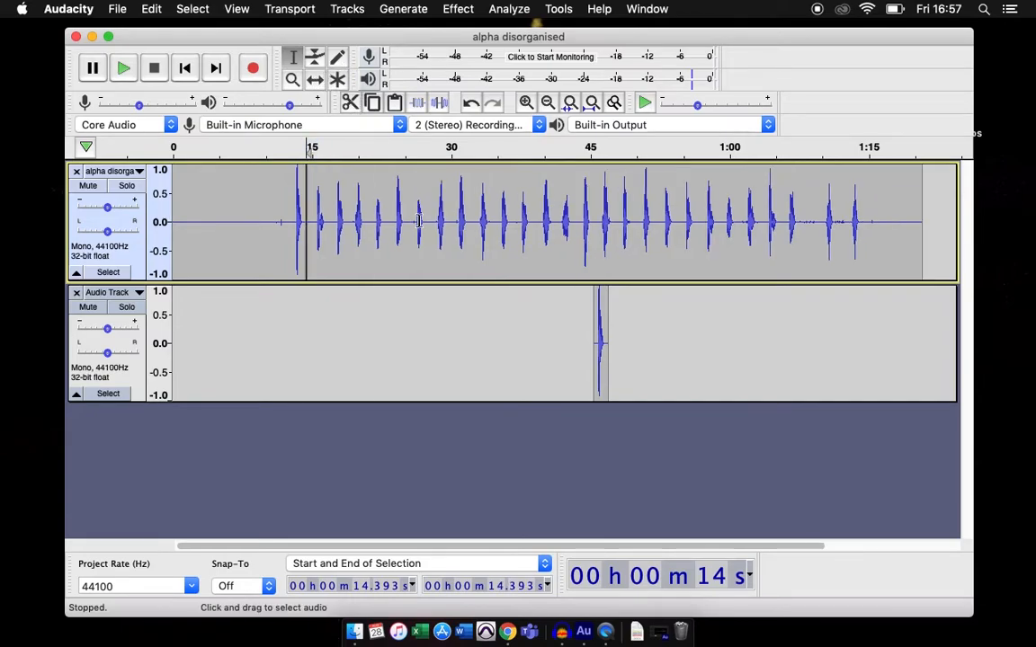
left_click(321, 334)
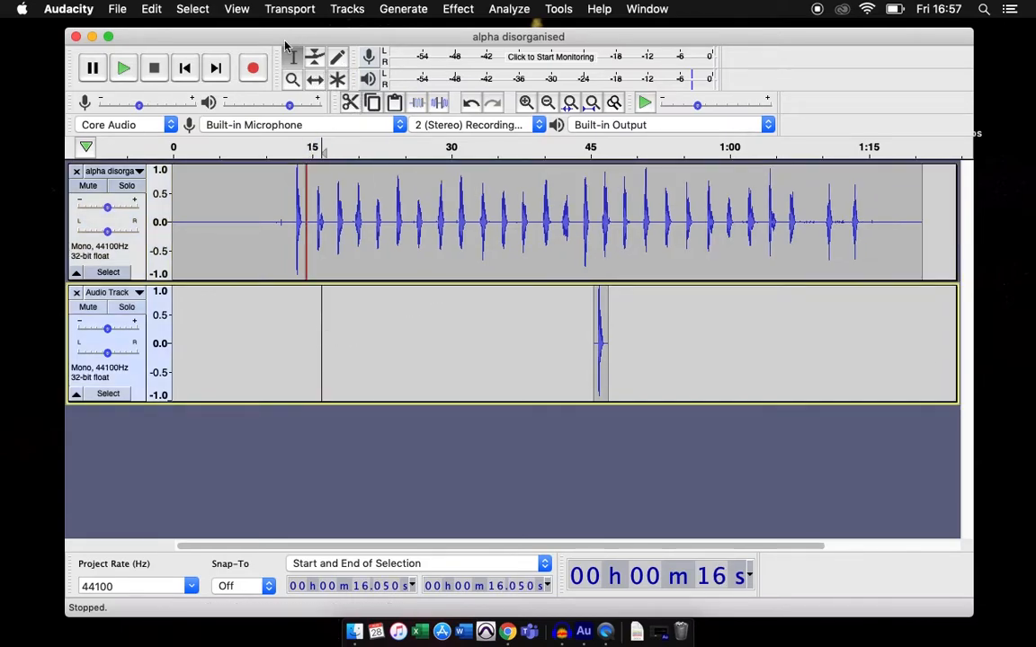
left_click(155, 13)
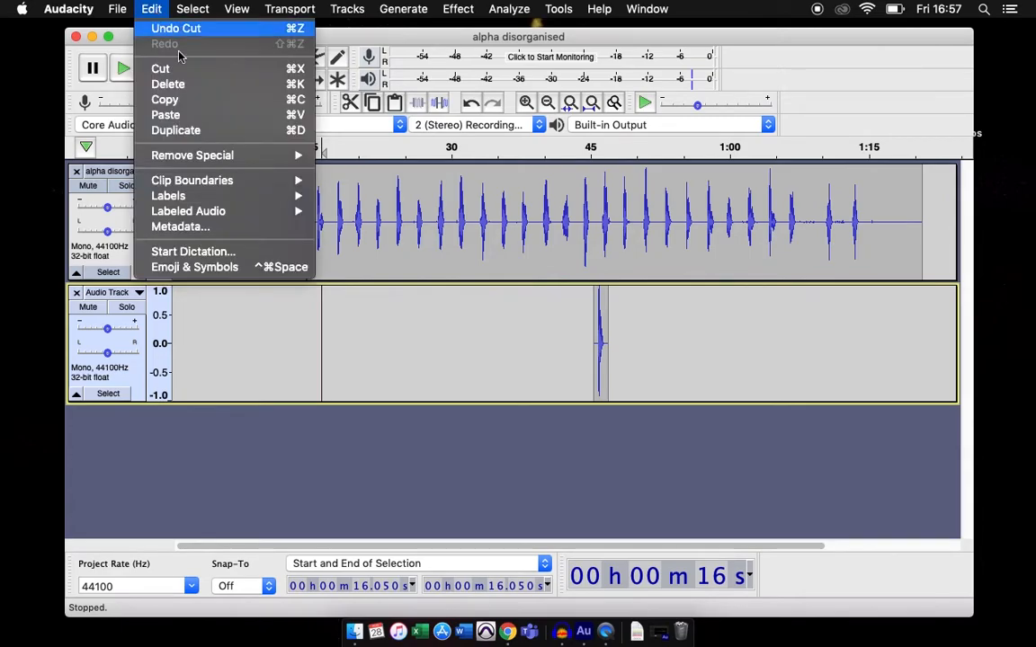
left_click(205, 118)
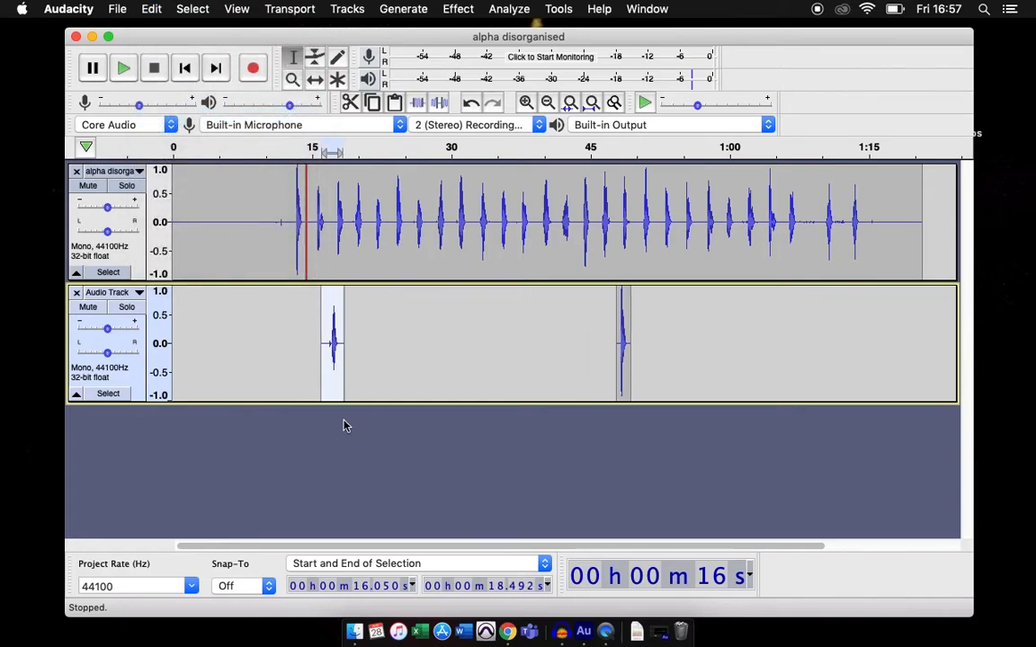
Step: Select the next sound in the original recording, from about 15.3 to 16.6 s, and undo a trial cut of it
left_click_drag(314, 221, 323, 218)
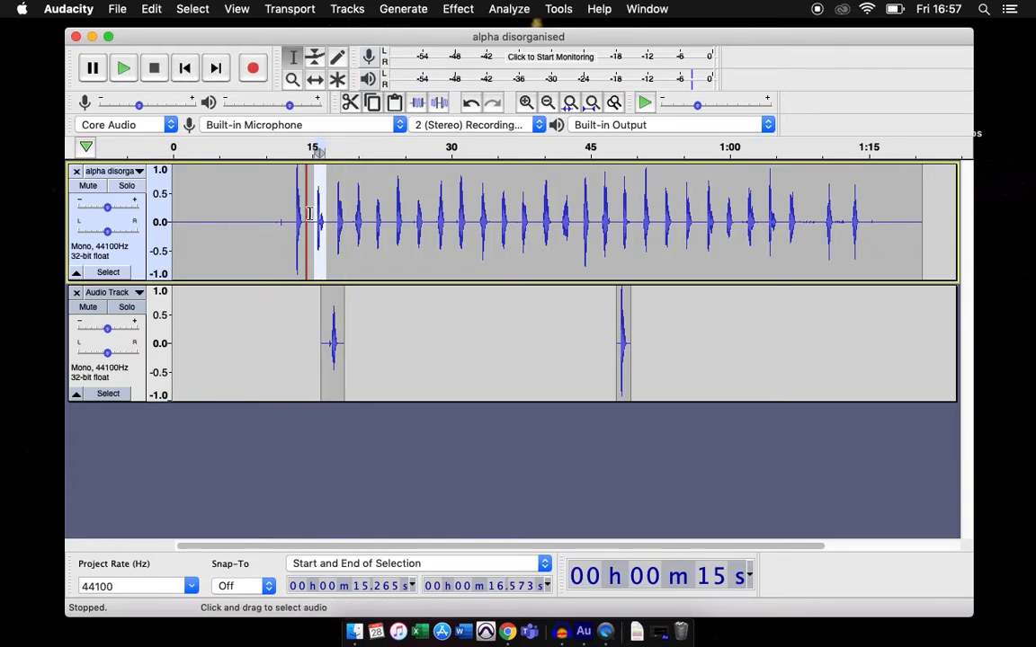
left_click(352, 105)
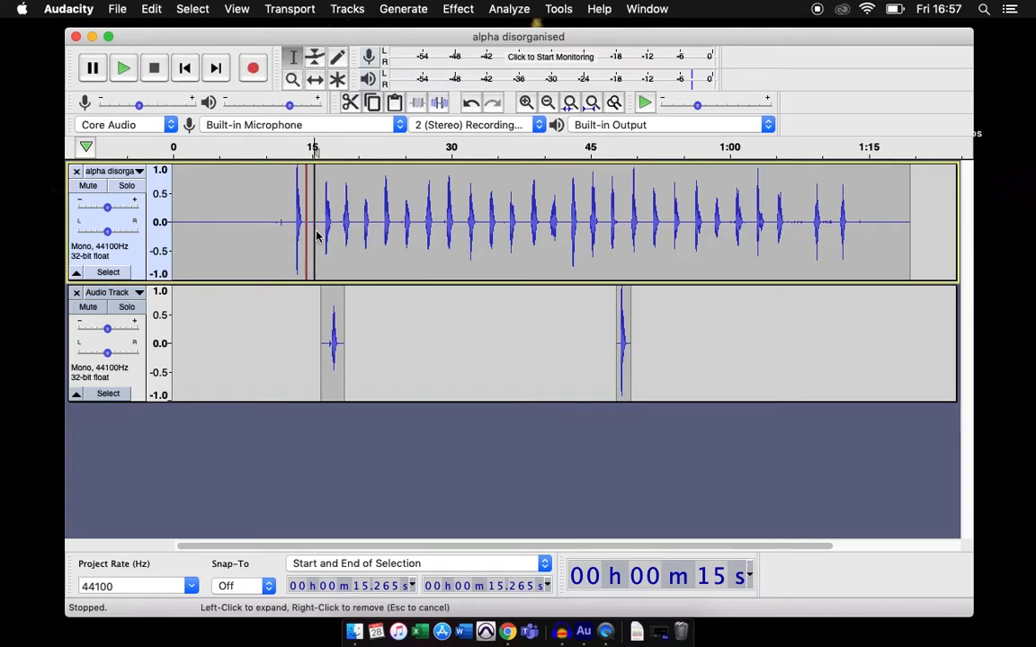
left_click(347, 242)
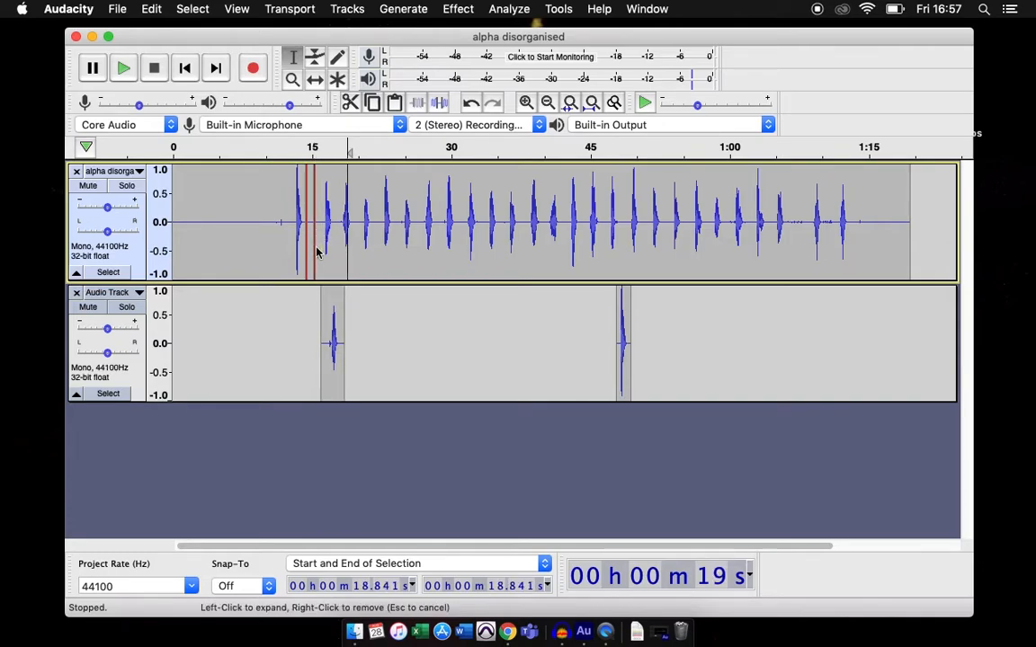
key("super+z")
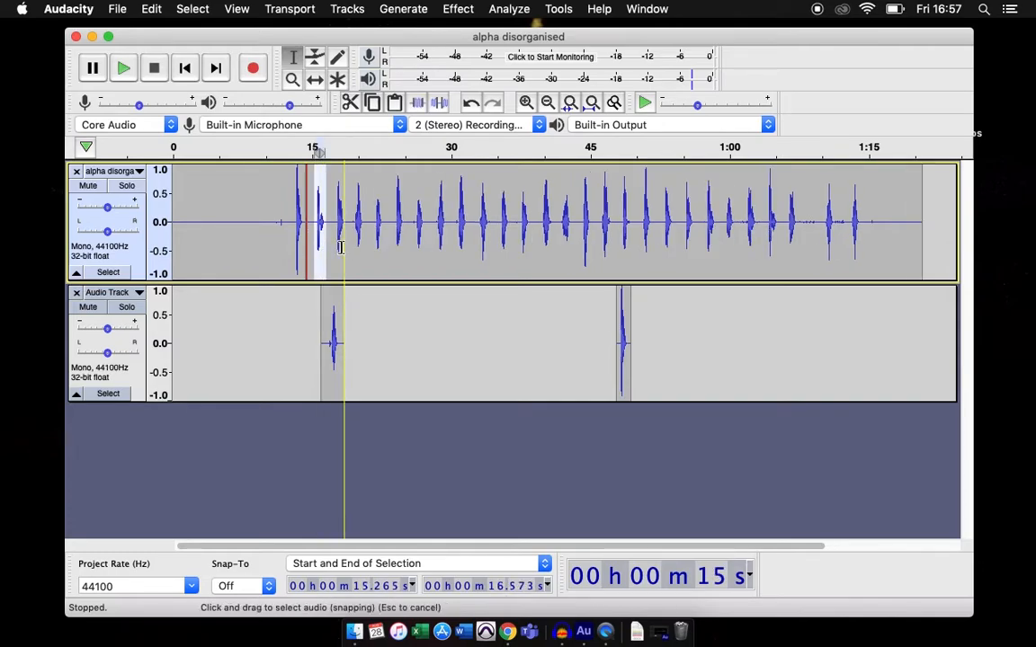
Step: Cut the selected sound and paste it into the mono track at about 18.5 s, directly after the clip there
left_click(130, 72)
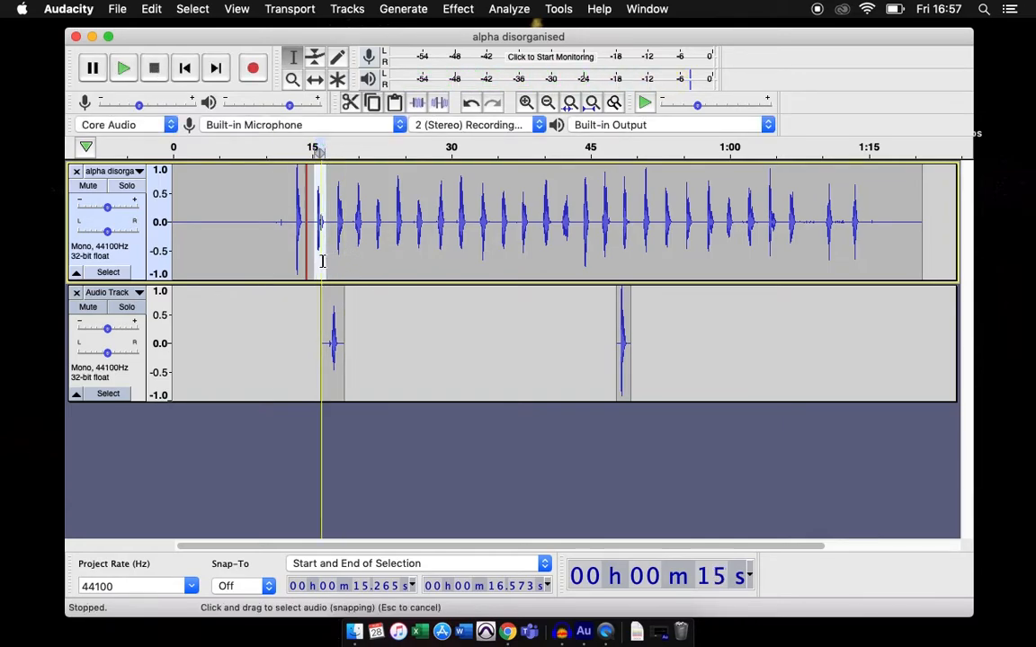
left_click(351, 104)
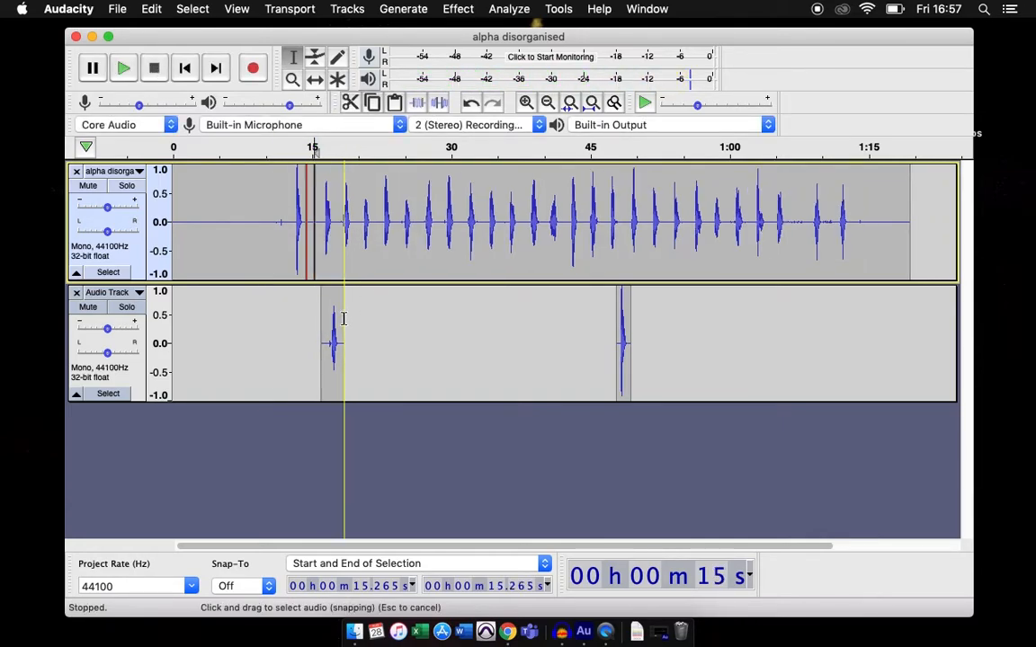
left_click(344, 325)
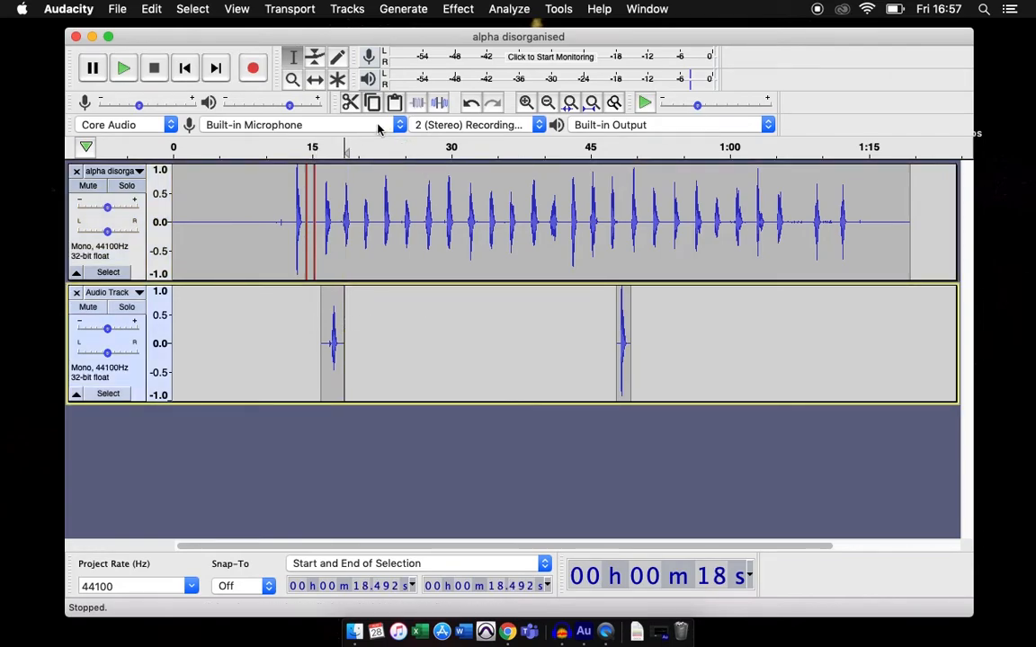
left_click(148, 10)
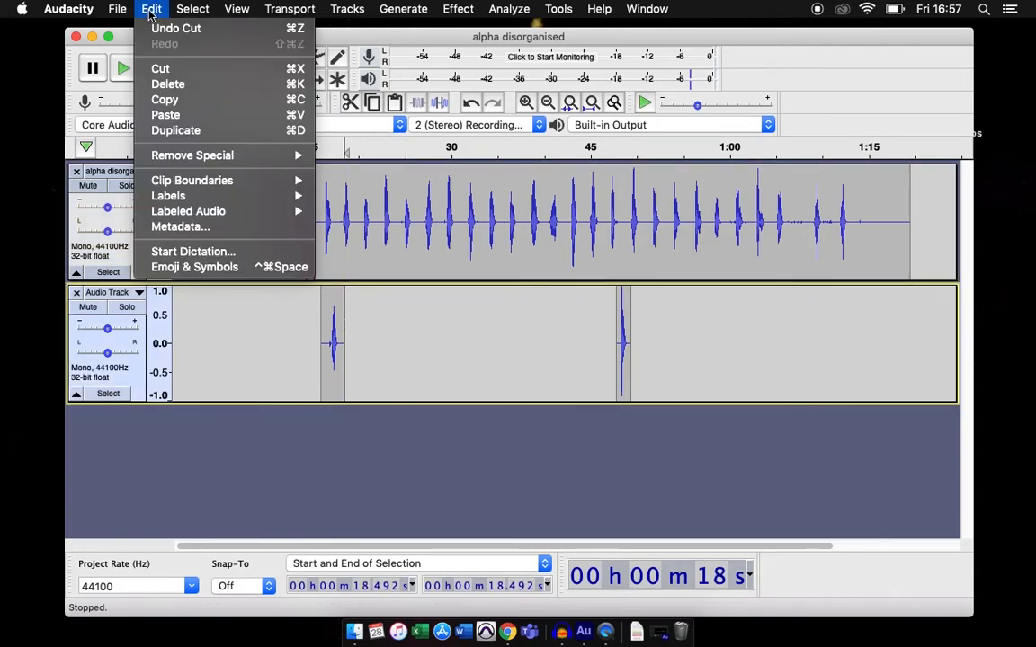
left_click(186, 118)
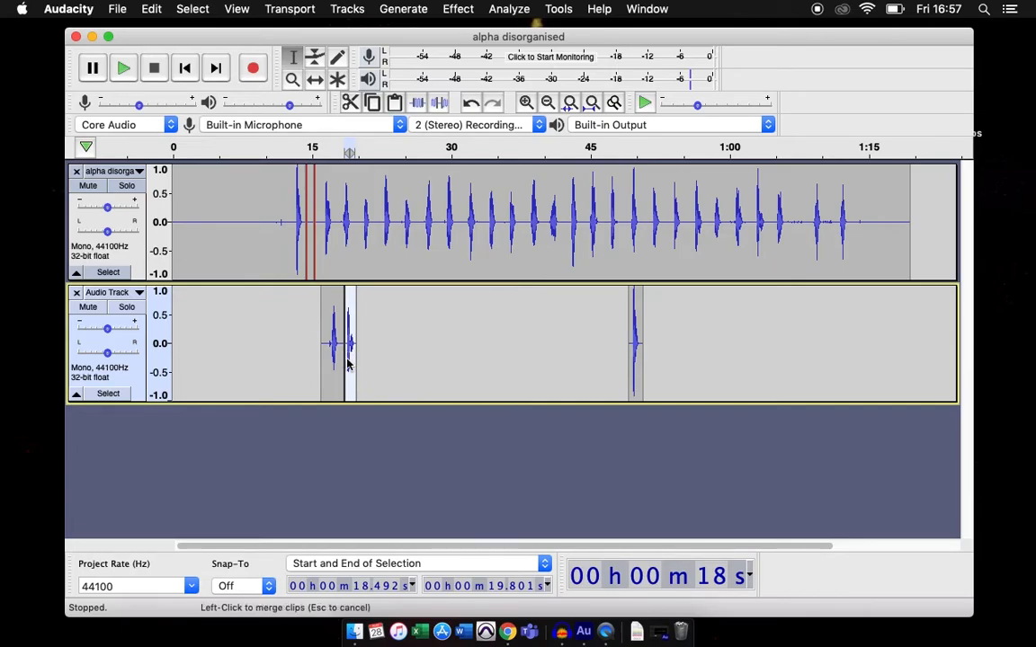
Step: Cut the sound from about 16 to 17.5 s in the original recording and paste it into the mono track at about 19.8 s
left_click_drag(321, 225, 335, 224)
left_click(124, 69)
left_click(156, 70)
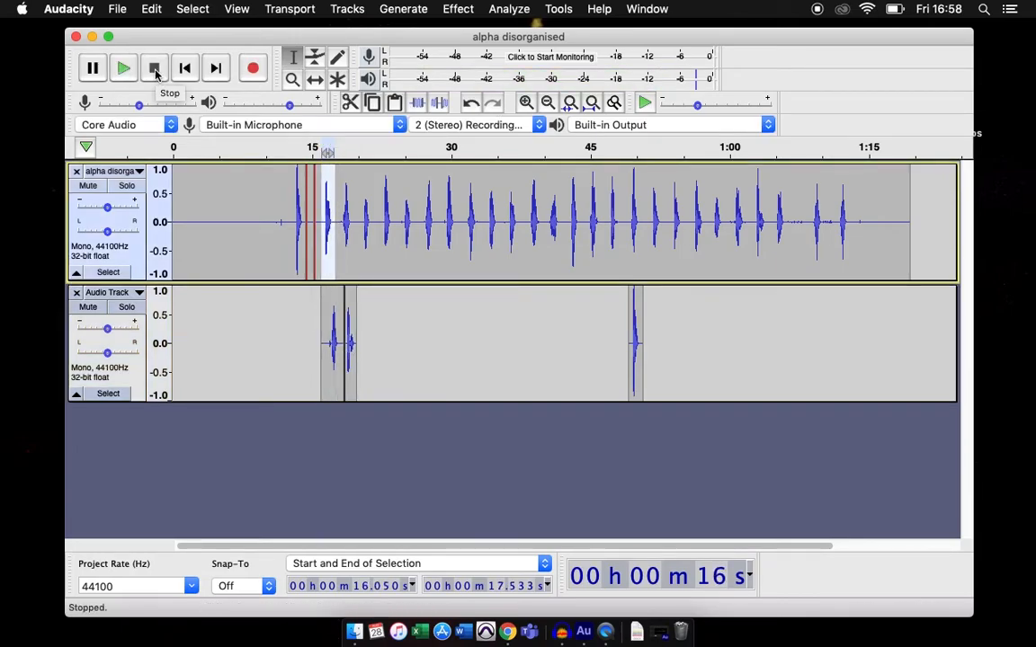
left_click(127, 185)
left_click(129, 71)
left_click(156, 70)
key("super+x")
left_click(357, 339)
key("super+v")
Step: Cut the next sound from the original recording and paste it into the mono track at about 44 s
left_click_drag(327, 225, 399, 229)
left_click(125, 70)
left_click(155, 69)
key("super+x")
left_click(582, 344)
left_click(151, 9)
left_click(162, 115)
Step: Audition and cut the next sound from the original recording, and paste it into the mono track at about 41 s
left_click(124, 69)
left_click(155, 69)
key("super+x")
left_click(557, 361)
left_click(151, 9)
left_click(186, 117)
Step: Cut the next sound from the original recording and paste it near the start of the mono track, at about 2.5 s
left_click(129, 72)
left_click(155, 69)
key("super+x")
left_click(196, 329)
Step: Cut the following sound from the original recording and paste it into the mono track at about 7 s
left_click(131, 73)
left_click(155, 69)
key("super+x")
left_click(239, 340)
left_click(151, 9)
left_click(180, 116)
Step: Cut the next sound from the original recording and paste it into the mono track at about 53 s
left_click(351, 102)
left_click(663, 348)
left_click(151, 9)
left_click(175, 116)
Step: Cut the next sound from the original recording and paste it into the mono track at about 34 s
left_click(125, 69)
left_click(350, 103)
left_click(489, 340)
left_click(151, 9)
left_click(180, 117)
Step: Cut the next sound from the original recording and paste it into the mono track at about 57 s
left_click(351, 102)
left_click(701, 360)
left_click(151, 9)
left_click(183, 116)
Step: Cut the next sound from the original recording and paste it directly after the mono track's first clip, at about 4 s
left_click(350, 103)
left_click(213, 342)
left_click(151, 9)
left_click(180, 117)
Step: Paste the sound on the clipboard into the mono track at about 7 s
left_click(125, 69)
left_click(239, 334)
left_click(191, 9)
left_click(180, 117)
Step: Solo the mono track and play its first clips from about 4 s to check their order
left_click(129, 70)
left_click(236, 369)
left_click(127, 308)
left_click(125, 69)
left_click(208, 151)
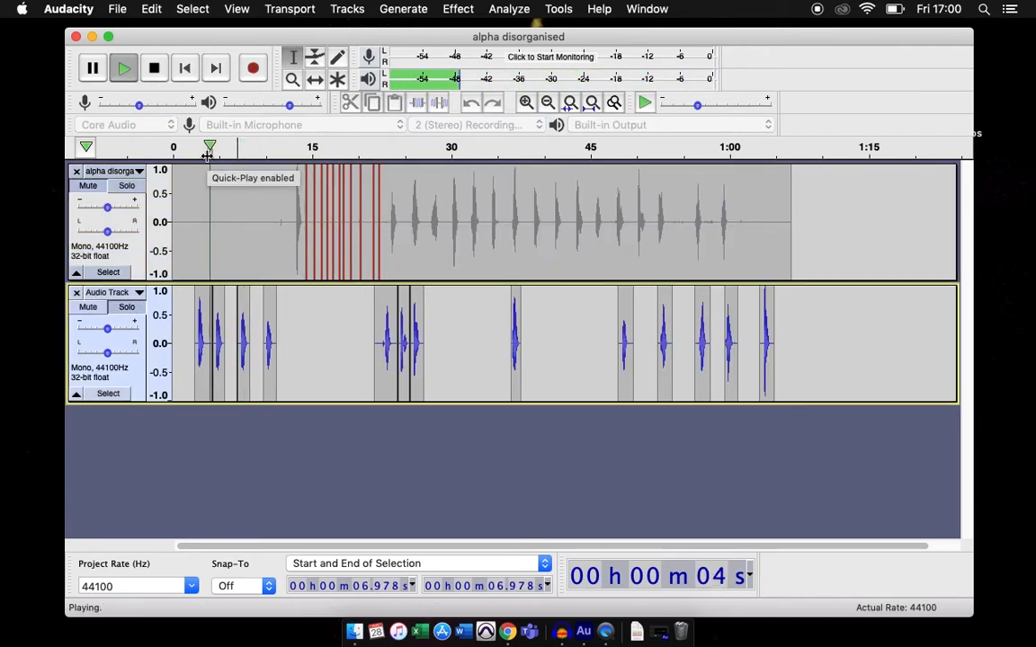
key("space")
Step: Delete the clip at about 7 s from the mono track
left_click_drag(253, 385, 240, 385)
key("BackSpace")
Step: With the original recording soloed, cut its next sound and paste it into the mono track at about 6 s
left_click(388, 230)
left_click(128, 186)
left_click(125, 69)
left_click(151, 9)
mouse_move(402, 226)
left_mouse_down()
mouse_move(386, 227)
mouse_move(420, 232)
left_mouse_up()
left_click(175, 70)
left_click(227, 322)
left_click(151, 9)
left_click(180, 115)
Step: Cut the next sound from the original recording and paste it into the mono track at about 16.5 s
left_click(125, 69)
left_click(350, 102)
left_click(327, 332)
left_click(151, 9)
left_click(178, 115)
Step: Cut the next sound from the original recording and paste it into the mono track at about 8 s
left_click(125, 69)
left_click(350, 102)
left_click(249, 324)
left_click(152, 9)
left_click(176, 116)
Step: Cut the next sound from the original recording and paste it into the mono track at about 49 s
left_click(125, 71)
left_click(350, 103)
left_click(643, 335)
left_click(127, 308)
left_click(125, 69)
left_click(153, 69)
left_click(627, 334)
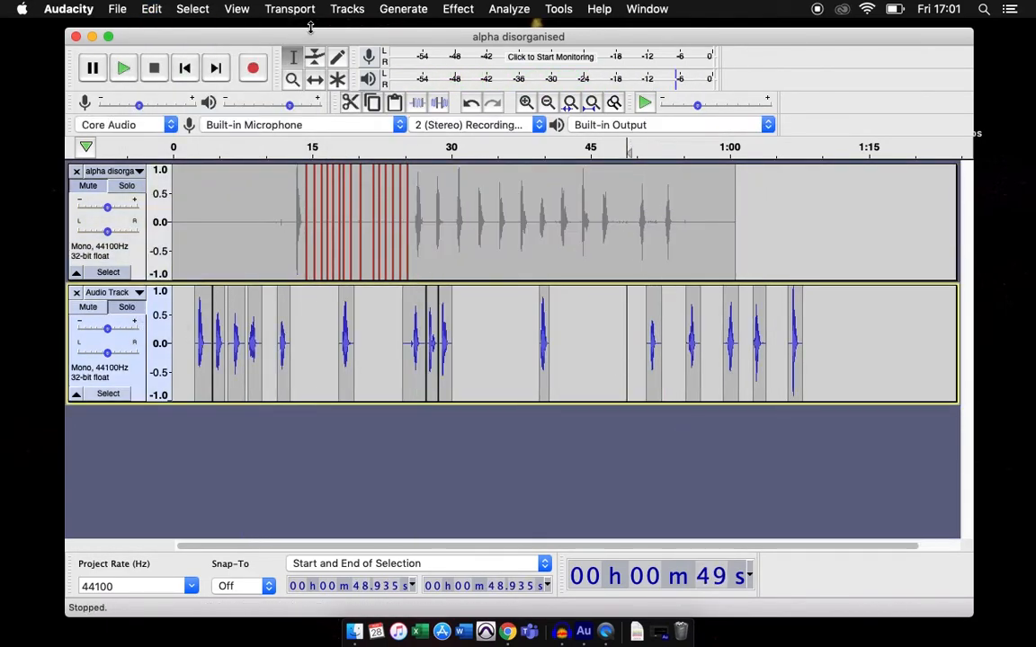
left_click(151, 9)
left_click(177, 115)
Step: With the original recording soloed, cut its next sound and paste it into the mono track at about 1:15
left_click(126, 186)
left_click(125, 69)
left_click_drag(415, 232, 492, 251)
left_click(350, 102)
left_click(868, 334)
left_click(151, 9)
left_click(182, 115)
Step: Cut the next two sounds from the original recording and paste them into the mono track at about 14 s and 24 s
left_click(125, 70)
left_click(350, 102)
left_click(300, 334)
left_click(125, 69)
left_click(350, 102)
left_click(394, 334)
left_click(151, 9)
left_click(175, 115)
Step: Cut the next two sounds from the original recording and paste them into the mono track at about 47 s and 51 s
left_click(129, 69)
left_click(612, 341)
left_click(151, 9)
left_click(175, 116)
left_click(350, 103)
left_click(649, 329)
left_click(151, 9)
left_click(176, 115)
Step: Cut the next two sounds from the original recording and paste them into the mono track at about 1:05 and 1:07
left_click(349, 102)
left_click(778, 334)
left_click(151, 9)
left_click(176, 115)
left_click(124, 69)
left_click(351, 103)
left_click(750, 351)
left_click(796, 360)
left_click(151, 9)
left_click(175, 116)
Step: Cut the next two sounds from the original recording and paste them into the mono track at about 1:12 and 1:15.5
left_click(351, 102)
left_click(839, 384)
left_click(151, 9)
left_click(175, 115)
left_click(351, 103)
left_click(874, 360)
left_click(151, 9)
left_click(175, 115)
Step: Cut the next sound from the original recording, paste it at about 1:18 in the mono track, and solo the mono track
left_click(482, 256)
left_click(124, 69)
left_click(351, 102)
left_click(896, 359)
left_click(126, 308)
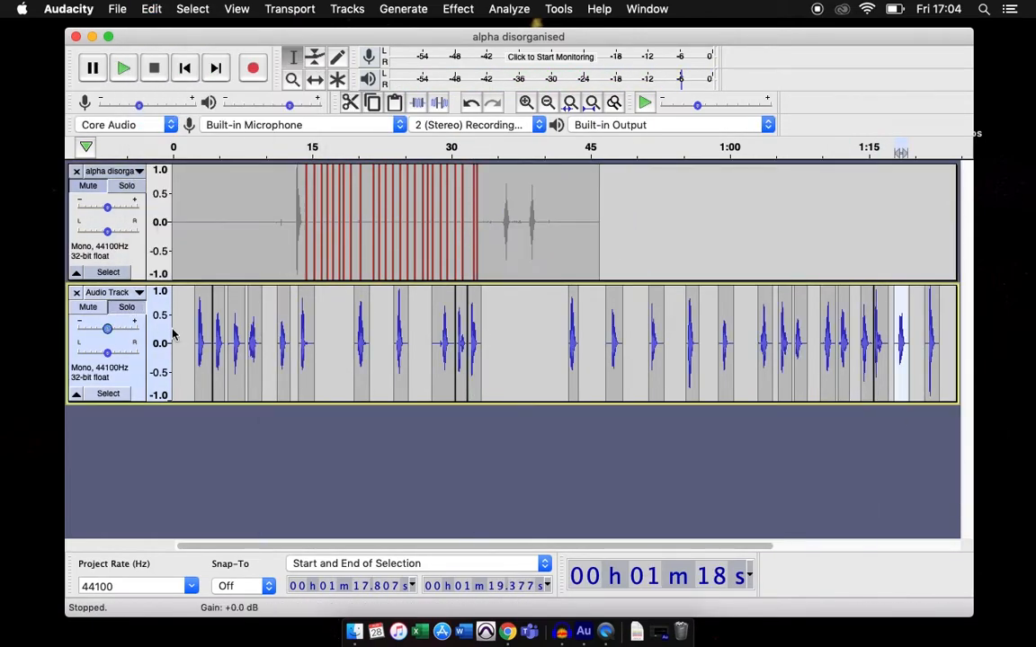
Step: Play the mono track from about 1.6 s and swap its third and fourth clips, placing them at about 5.5 s and 9 s
left_click(187, 315)
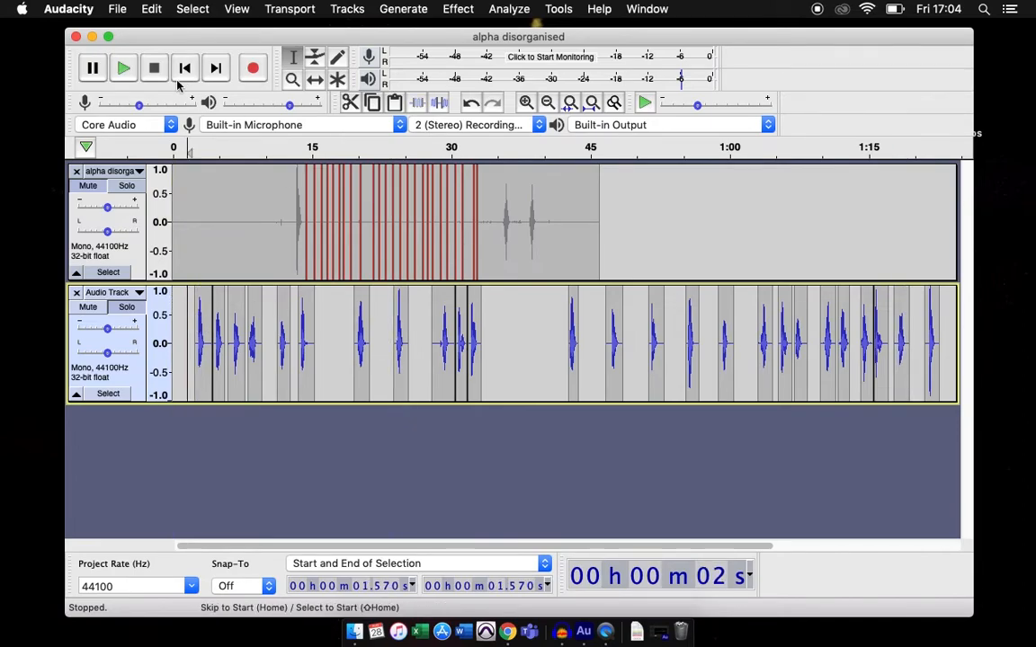
left_click(124, 69)
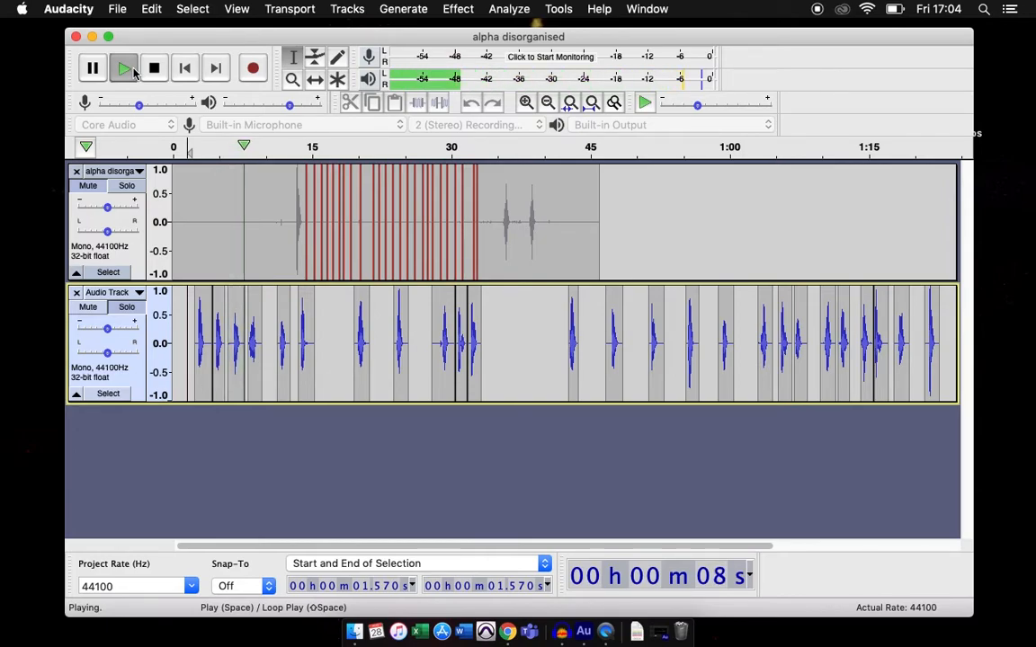
left_click(155, 70)
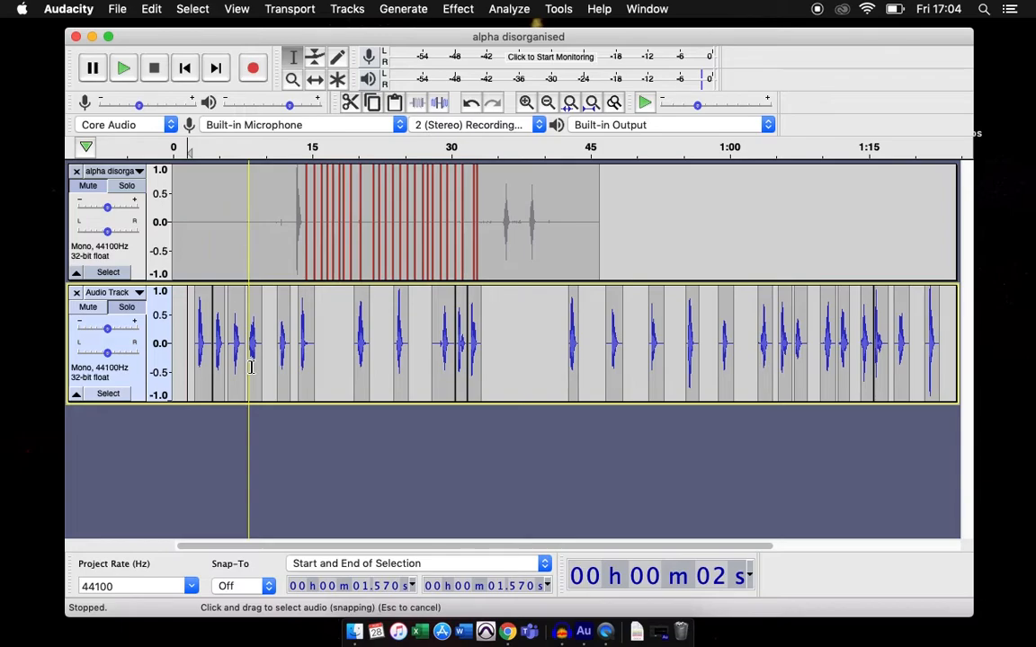
left_click(253, 367)
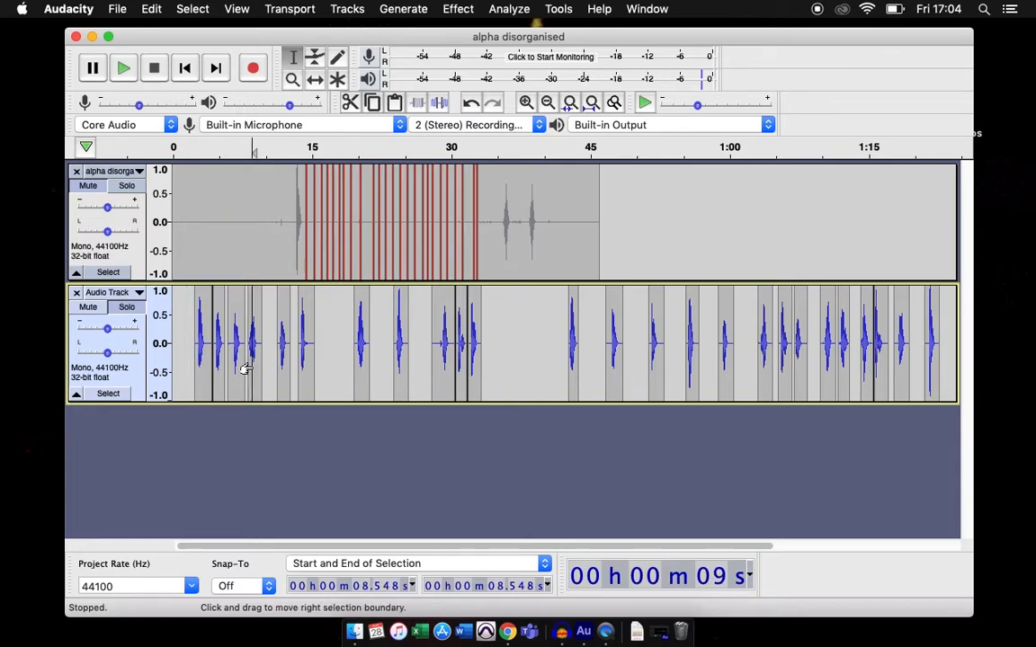
left_click(317, 82)
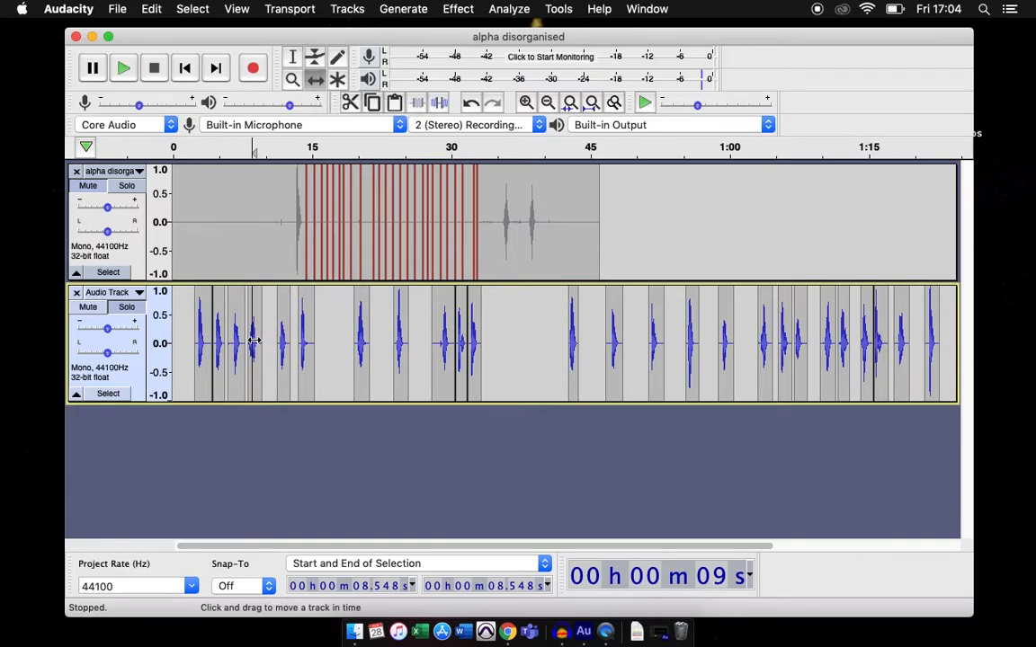
left_click(251, 153)
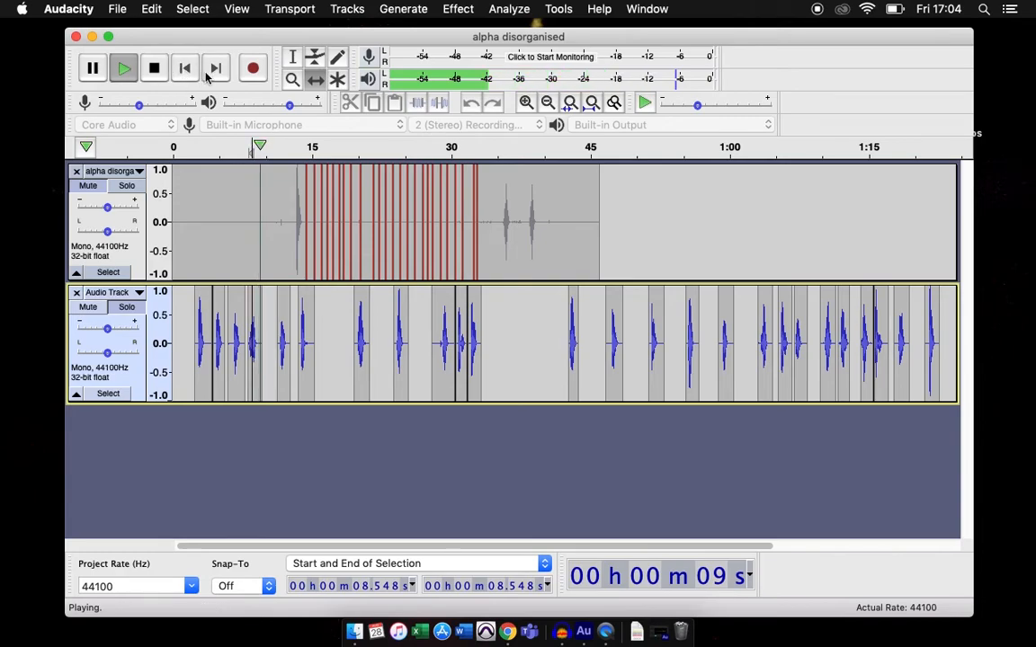
key("space")
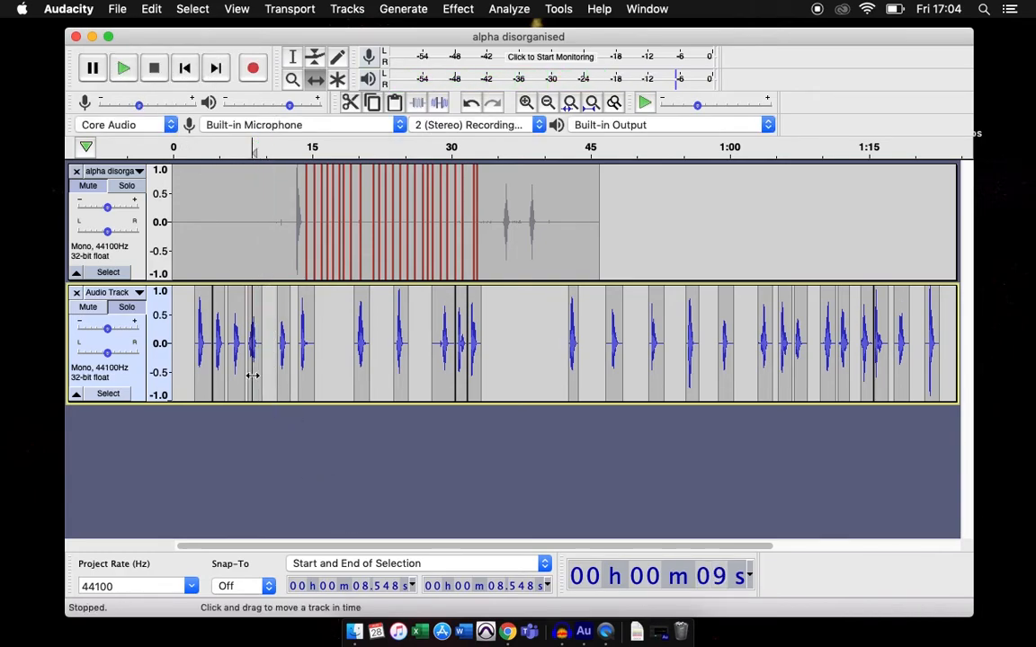
left_click_drag(311, 361, 339, 358)
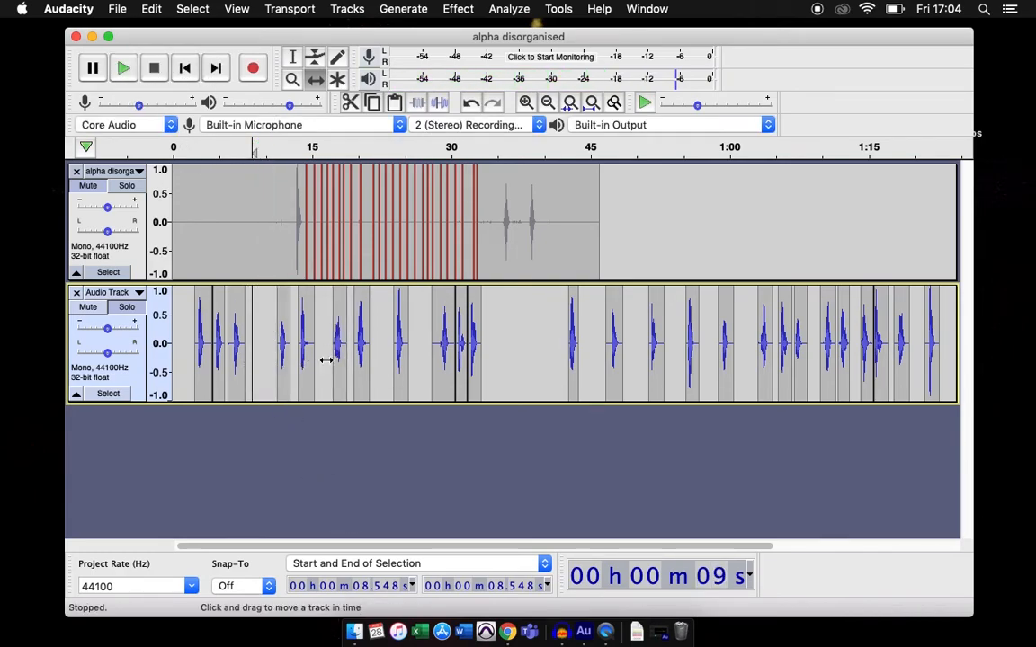
left_click_drag(243, 368, 265, 360)
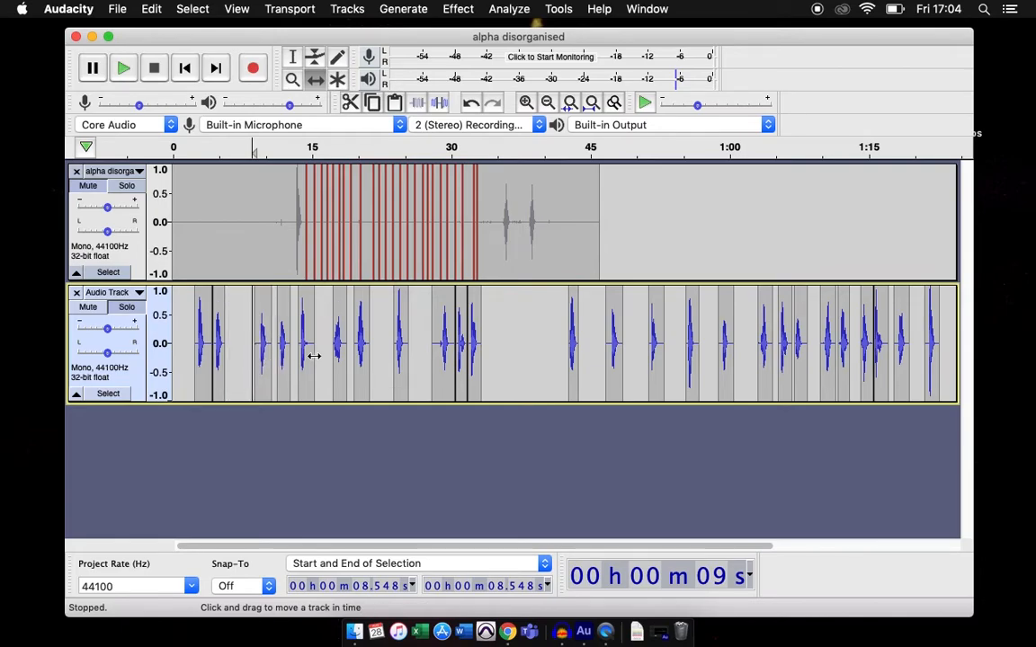
left_click_drag(337, 357, 227, 358)
Step: Check the playback, swap the fourth and fifth clips of the mono track, and close them up behind the third clip
left_click(123, 68)
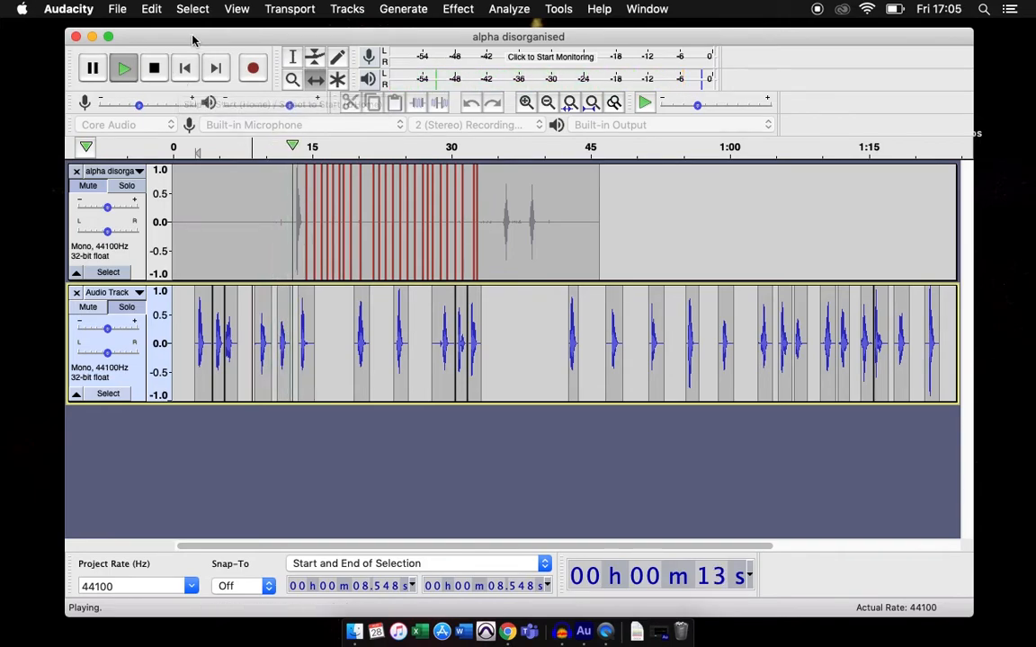
key("space")
left_click_drag(287, 369, 255, 364)
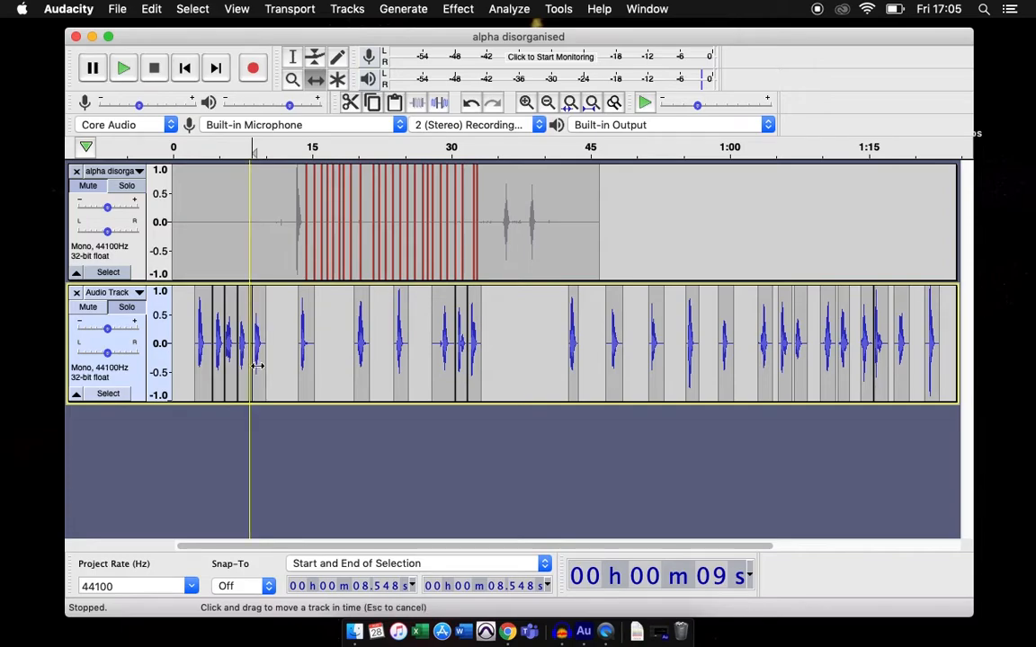
Step: Move the clip at about 14 s up against the fifth clip and the clip at about 20 s to about 12 s
left_click(286, 148)
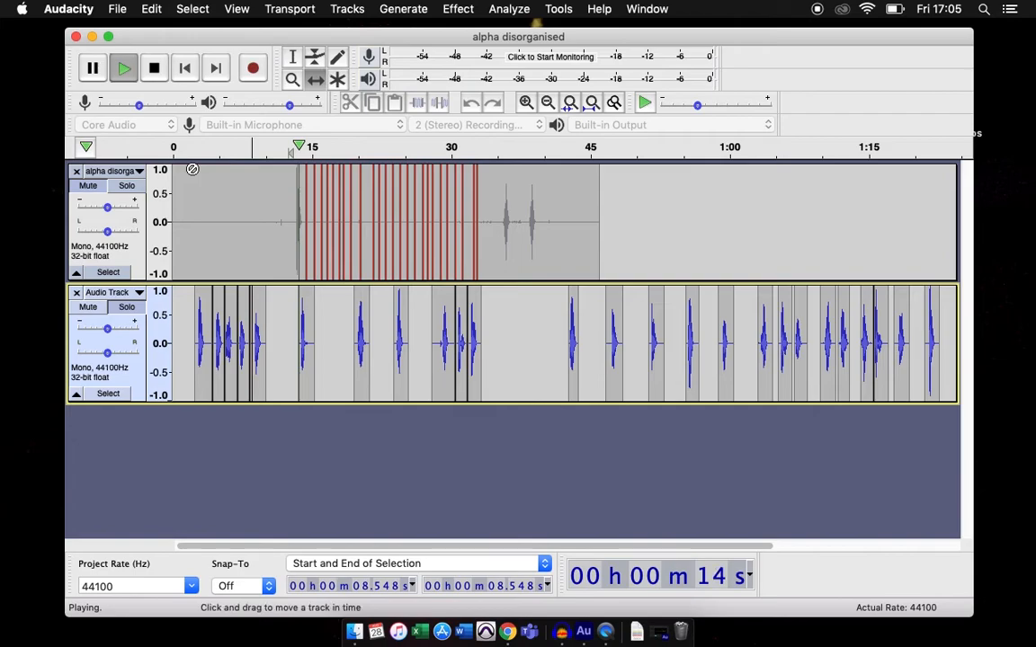
left_click(155, 69)
left_click_drag(364, 374, 291, 376)
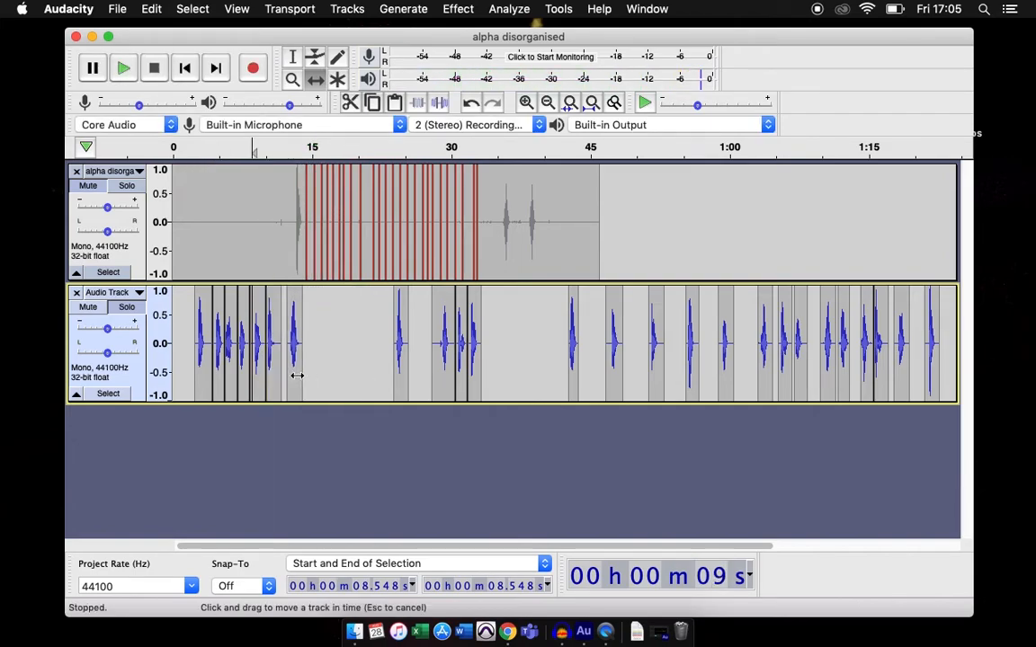
Step: Move the clip at about 24 s to about 20 s and place the clip from about 12 s directly before it
left_click(133, 71)
left_click_drag(401, 375, 364, 338)
left_click(153, 70)
left_click_drag(289, 346, 352, 347)
Step: Move the three clips at about 28 s to about 12 s and close up the pair at about 18 s behind them
left_click(442, 150)
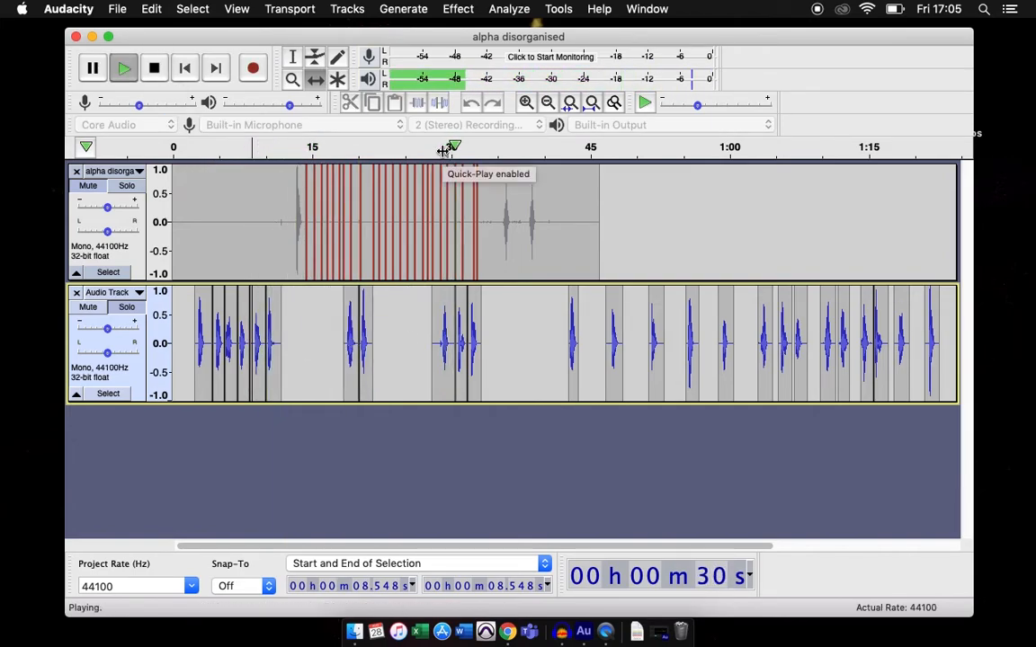
left_click(292, 57)
left_click(155, 68)
left_click_drag(419, 342, 343, 352)
left_click(316, 80)
left_click(292, 57)
left_click(425, 356)
left_click(315, 80)
left_click_drag(365, 351, 356, 352)
left_click(274, 151)
left_click(164, 72)
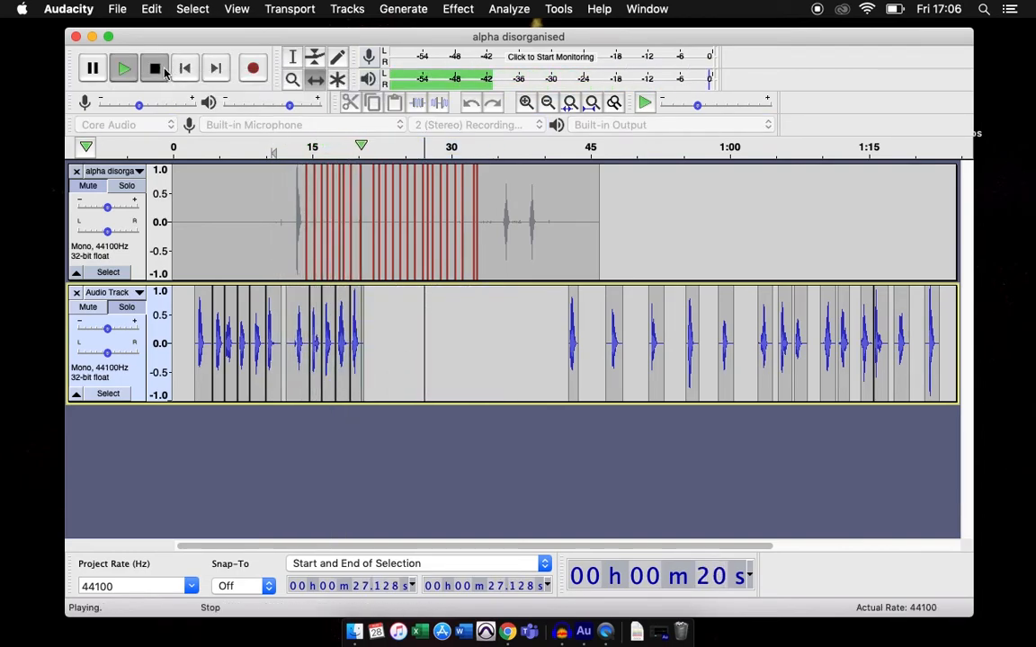
Step: Listen to the mono track from about 42 s and move the clip at about 43 s to about 34 s
left_click(568, 151)
left_click(166, 74)
left_click(292, 57)
left_click_drag(569, 360, 584, 359)
left_click(315, 80)
left_click_drag(576, 367, 496, 359)
Step: Shift the last two grouped clips to about 18.5 s and insert the clip from about 34 s directly before them
left_click(325, 151)
left_click(155, 68)
left_click(292, 57)
left_click(316, 80)
left_click(292, 56)
left_click_drag(420, 320, 400, 316)
left_click(315, 80)
left_click(292, 57)
left_click(318, 81)
left_click_drag(503, 356, 359, 358)
Step: Move the four clips between about 47 s and 1:00 up behind the grouped clips, without gaps, from about 21.5 s
left_click(608, 151)
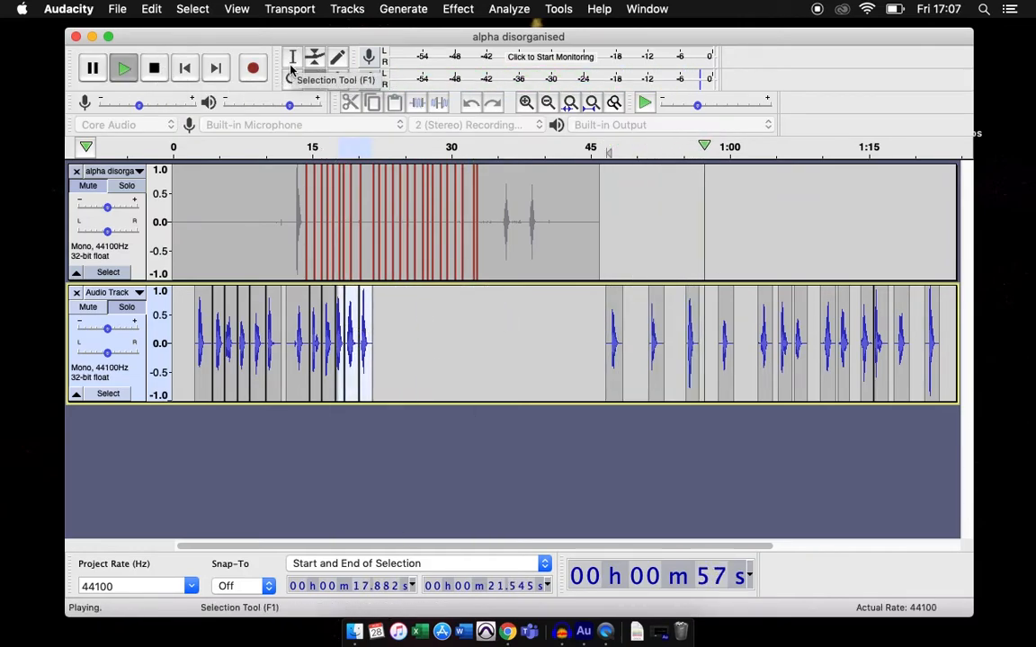
left_click(155, 68)
left_click(292, 57)
left_click_drag(736, 346, 394, 338)
left_click(315, 81)
left_click(292, 57)
left_click(316, 80)
left_click(292, 57)
left_click(316, 80)
left_click_drag(451, 350, 417, 363)
left_click(292, 57)
left_click_drag(486, 351, 507, 351)
left_click(315, 80)
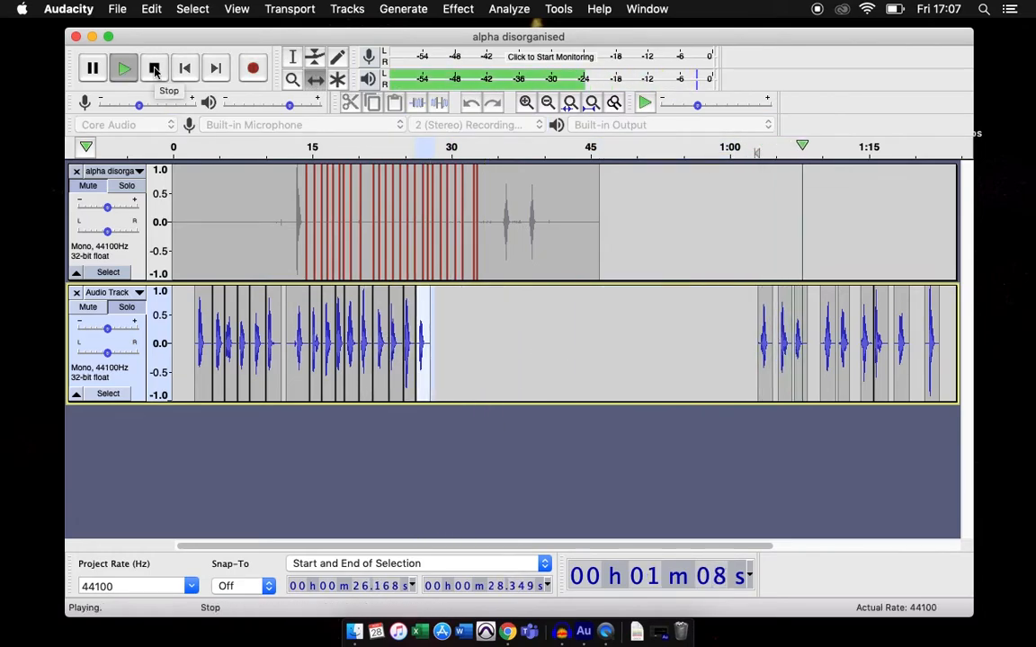
Step: Move the clip at about 1:03 to about 28 s and the two clips after it to about 33 s
left_click(155, 72)
left_click(292, 57)
left_click_drag(758, 358, 492, 338)
left_click(316, 80)
left_click(292, 56)
left_click(316, 80)
Step: Cut the remaining sound at about 13 s from the original recording and paste it into the soloed mono track at about 29.7 s
left_click(823, 148)
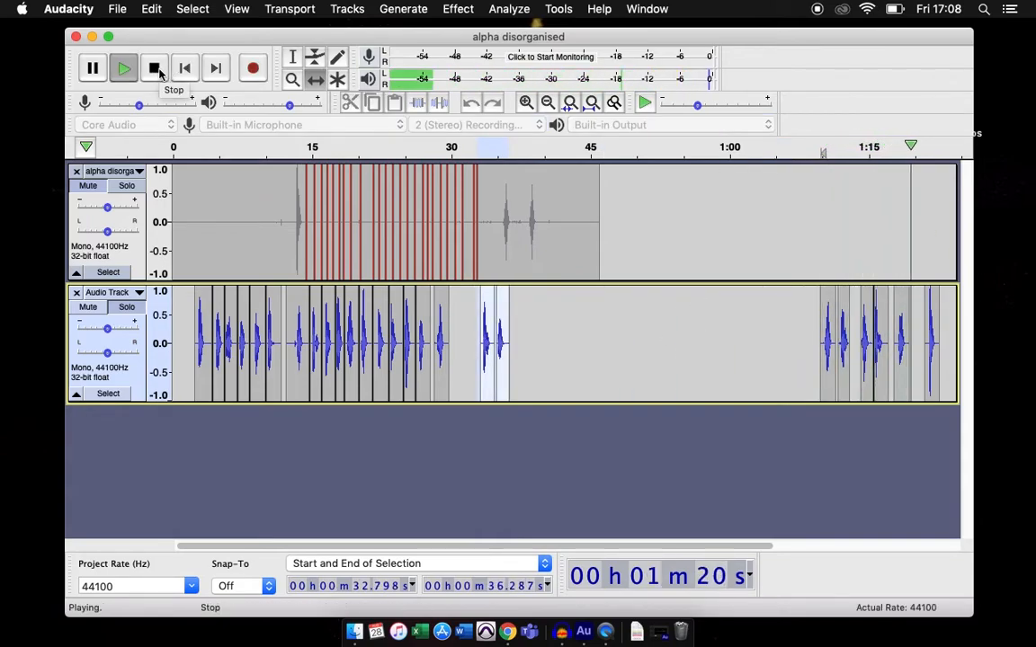
left_click(155, 69)
left_click(305, 148)
left_click(155, 69)
left_click(292, 57)
left_click_drag(292, 204, 306, 203)
key("BackSpace")
left_click(126, 308)
left_click(449, 360)
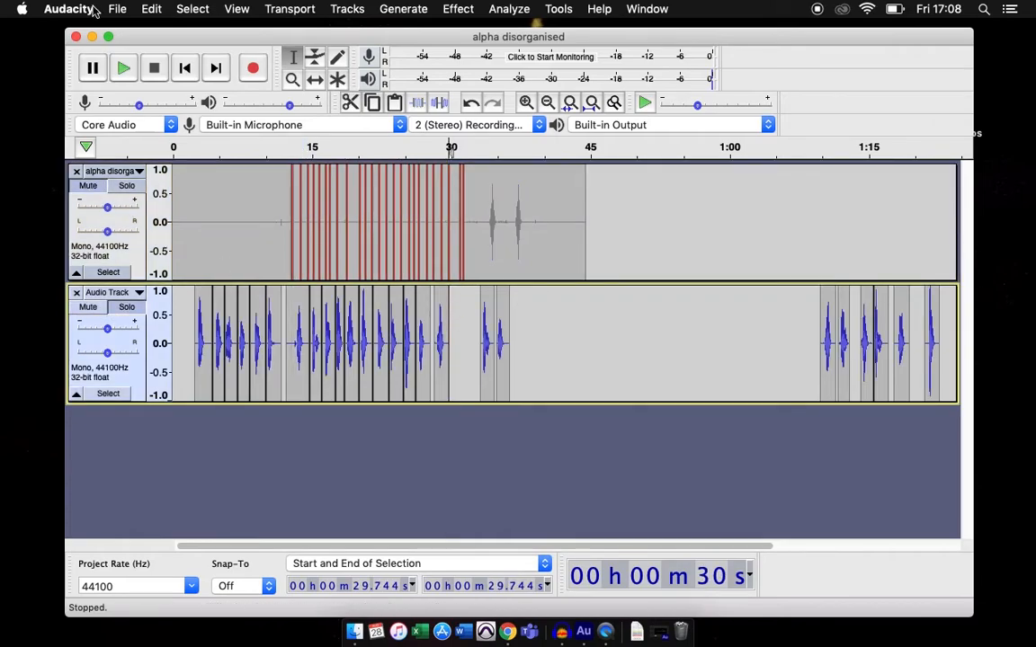
left_click(151, 9)
left_click(167, 116)
Step: Close up the next two clips behind the pasted clip at about 31 s and play the mono track from about 1:11
left_click(560, 350)
left_click(315, 80)
left_click_drag(528, 351, 475, 347)
left_click(836, 148)
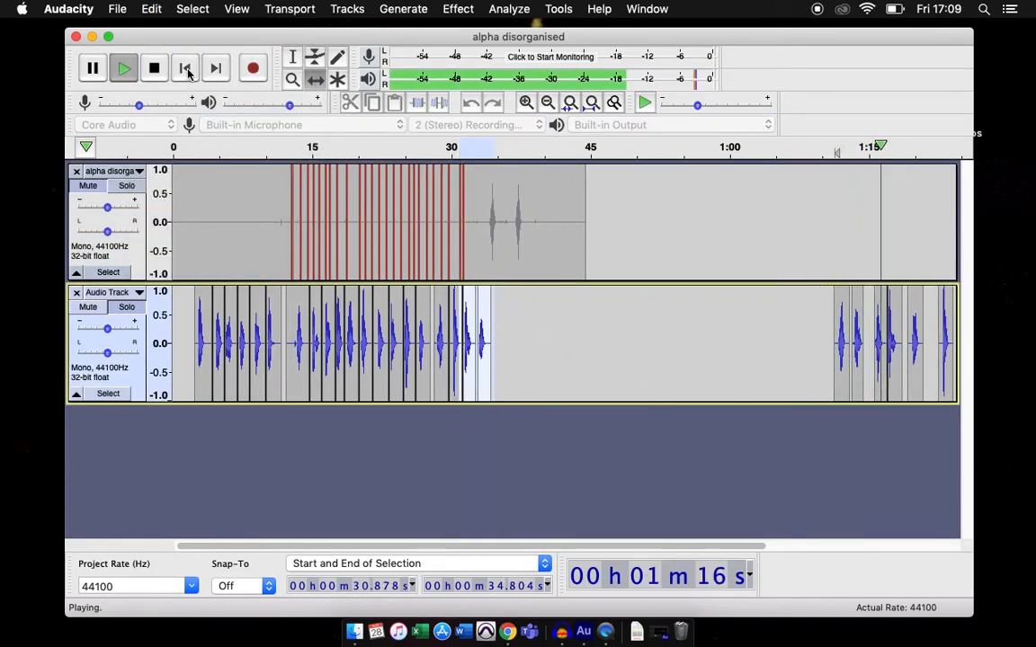
Step: Move the clips at about 1:11 and 1:16 up behind the grouped clips, to about 34.7 s and 36.3 s
left_click(154, 70)
left_click(292, 57)
left_click_drag(848, 377, 834, 376)
left_click(316, 80)
left_click_drag(842, 361, 500, 359)
left_click(292, 57)
left_click_drag(886, 351, 874, 350)
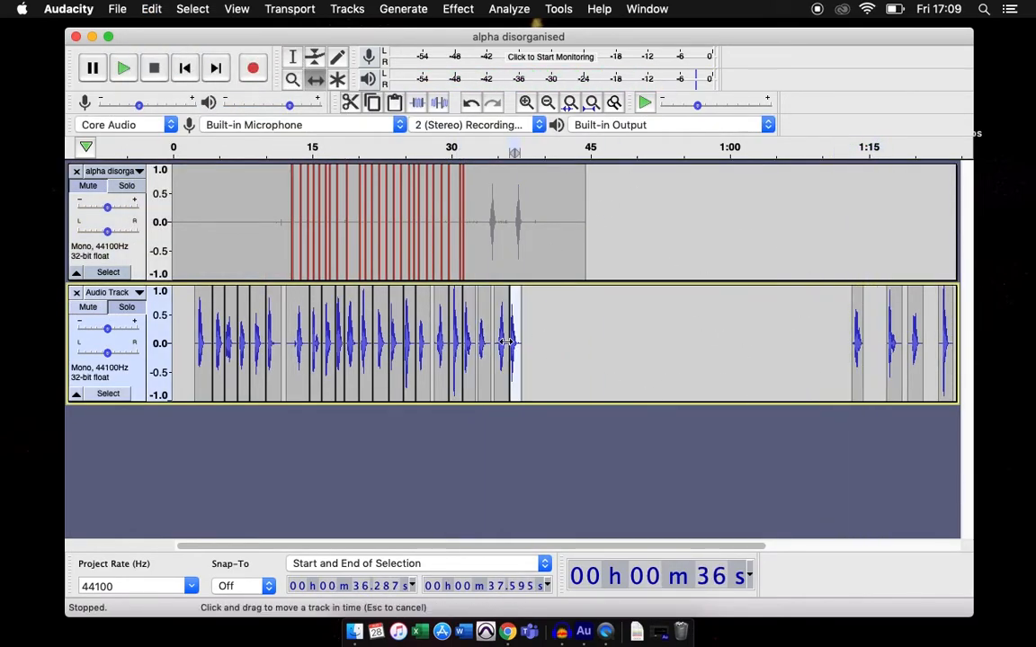
Step: Play the remaining clips from about 1:11 and move all five together up behind the grouped clips, from about 37.6 s
left_click(124, 70)
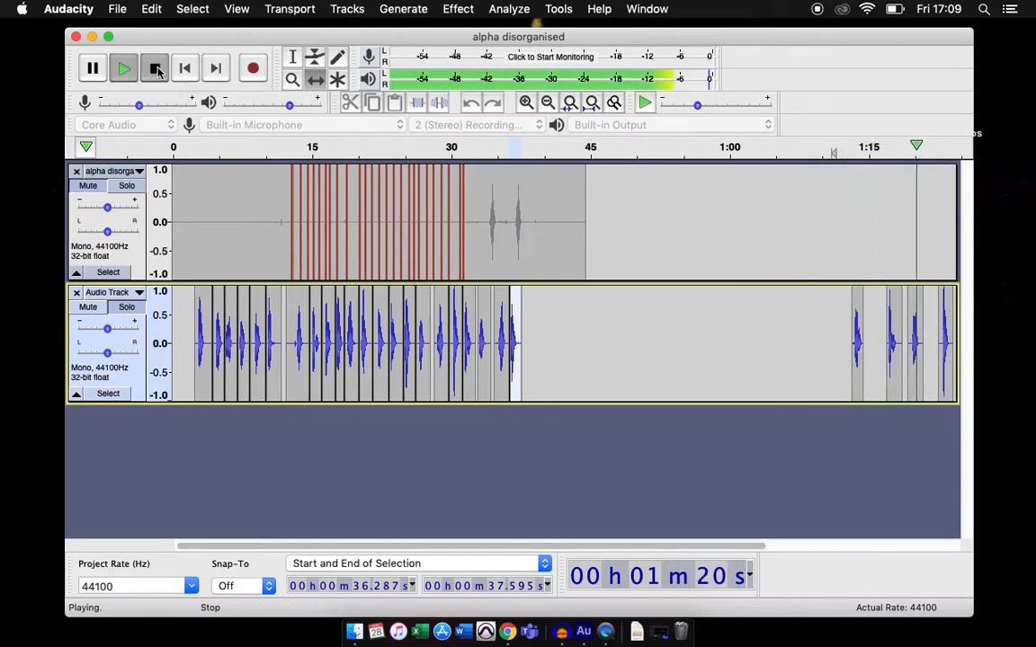
left_click(155, 69)
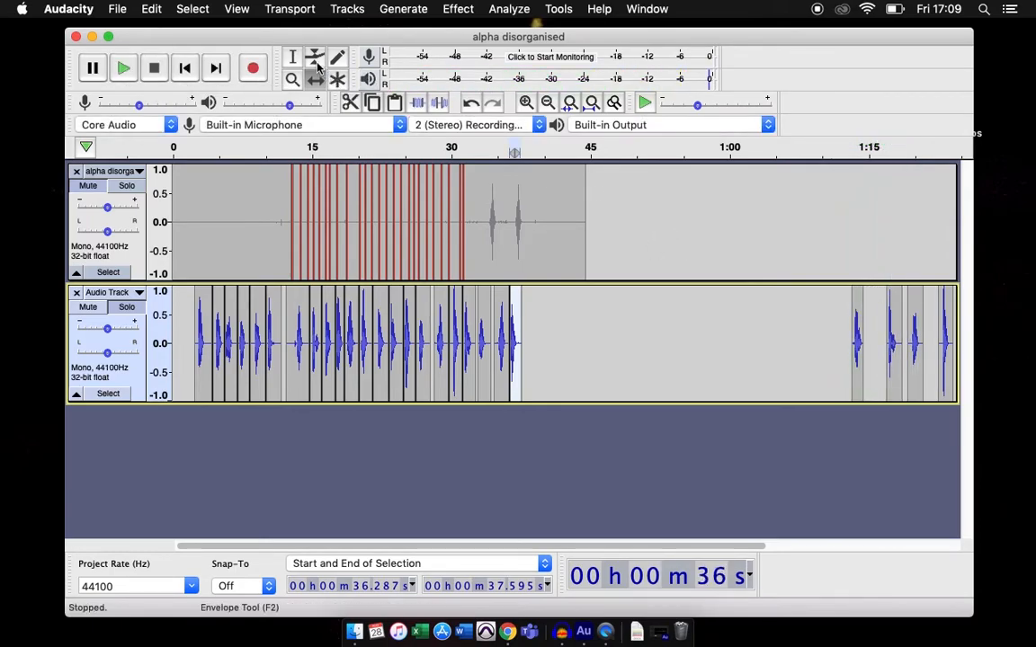
left_click_drag(851, 344, 989, 360)
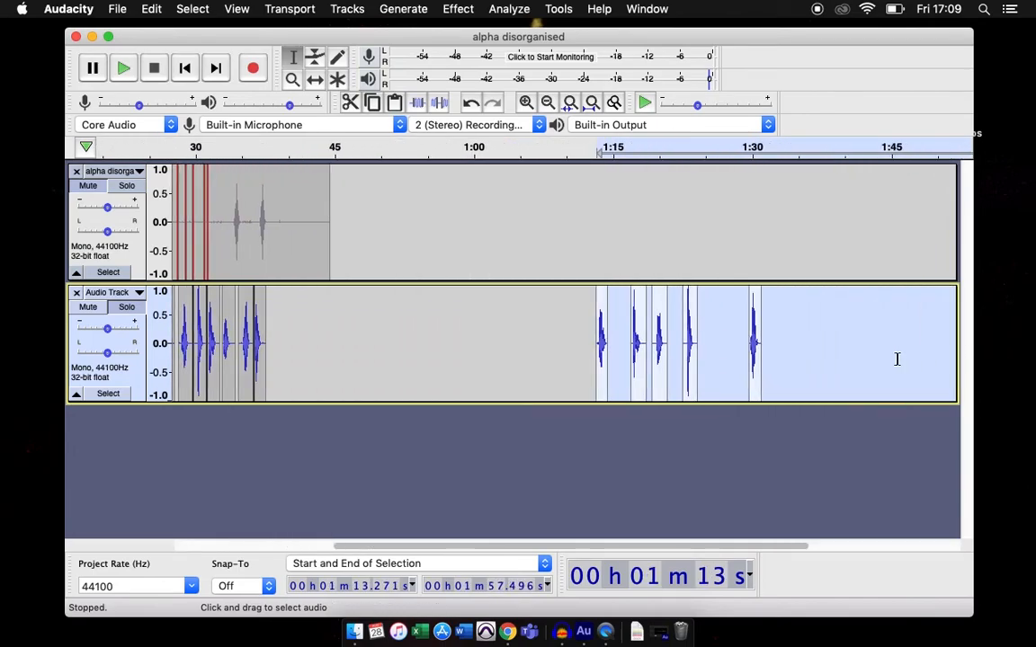
left_click(314, 79)
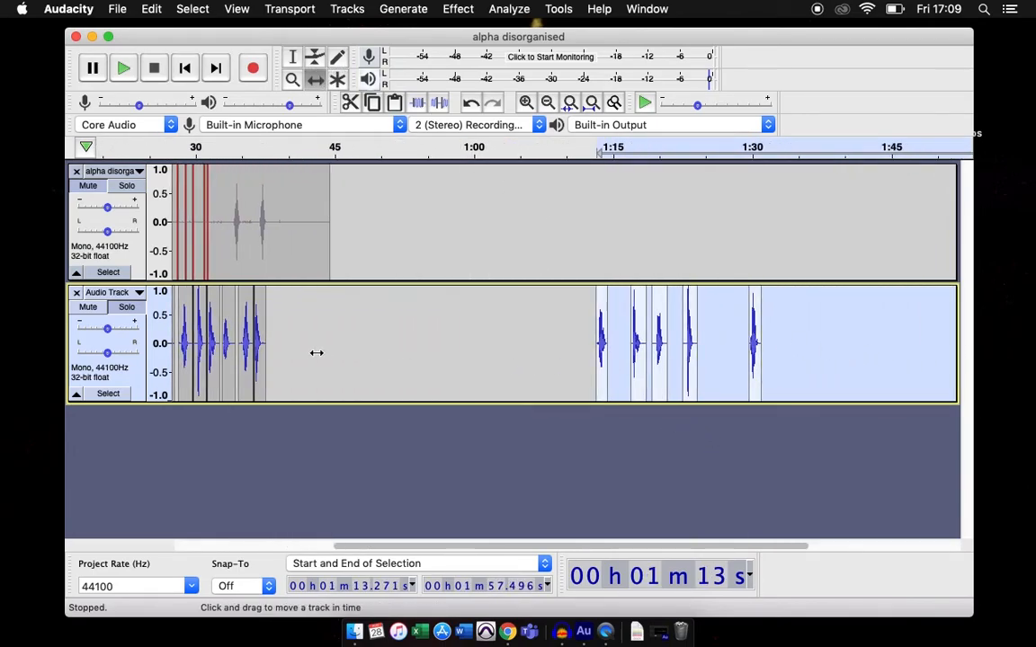
left_click_drag(598, 369, 269, 366)
left_click(521, 226)
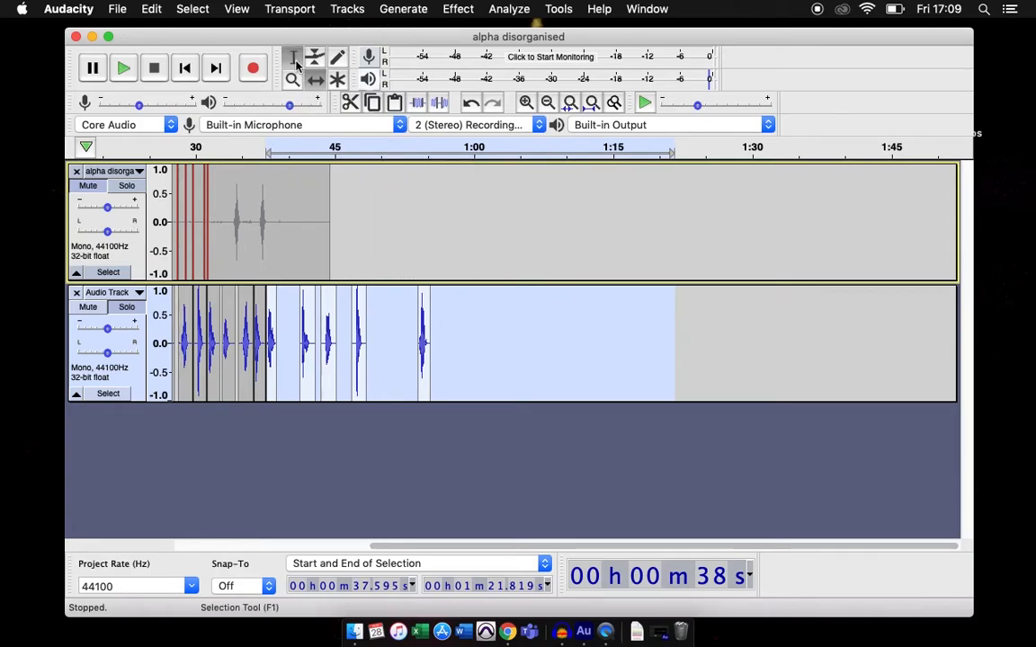
left_click(608, 403)
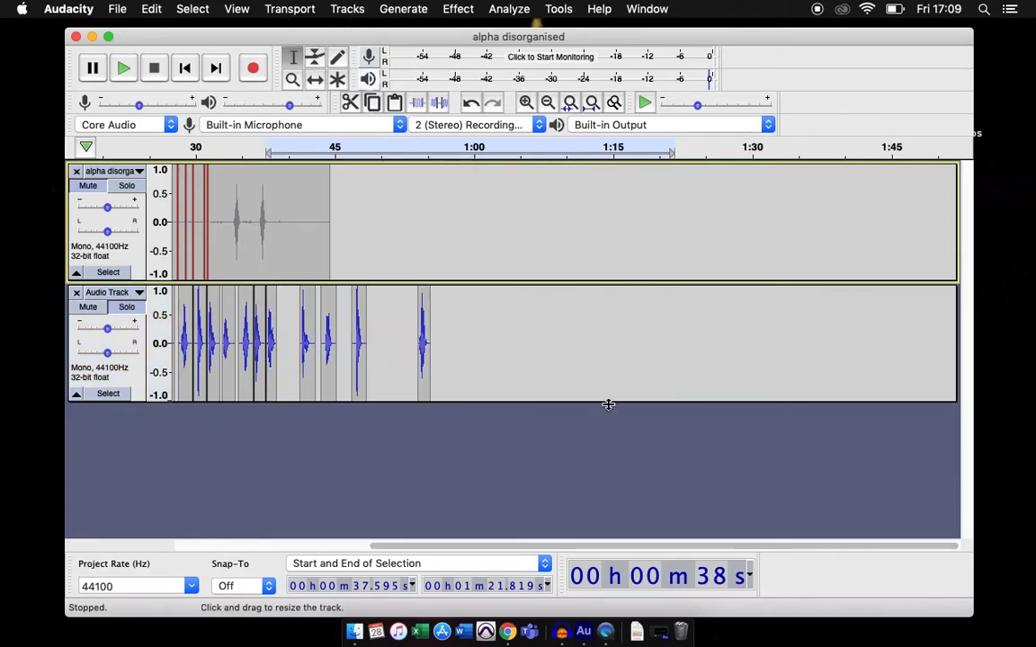
Step: Close up the next three clips behind the grouped clips, one after another without gaps, from about 38.7 s
mouse_move(300, 329)
left_mouse_down()
mouse_move(314, 329)
mouse_move(289, 331)
left_mouse_up()
left_click(314, 81)
left_click(294, 58)
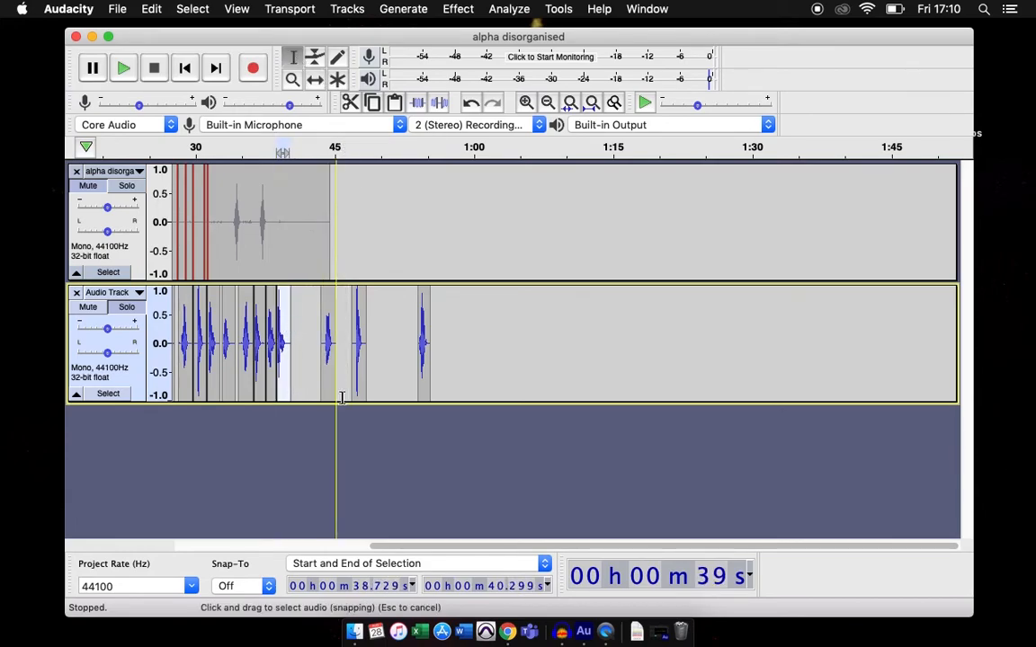
left_click_drag(322, 386, 310, 354)
left_click(313, 79)
left_click(295, 58)
left_click_drag(369, 308, 317, 303)
left_click(315, 80)
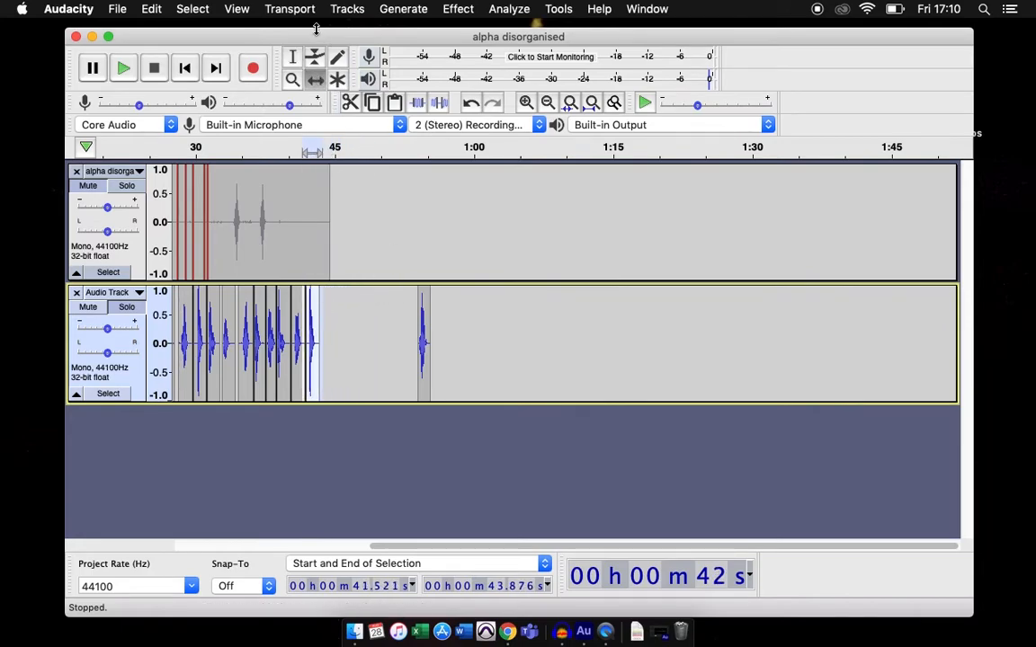
Step: Move the last clip, at about 54 s, up behind the group to about 43.4 s and clear the selection
left_click(294, 56)
left_click_drag(436, 325, 419, 325)
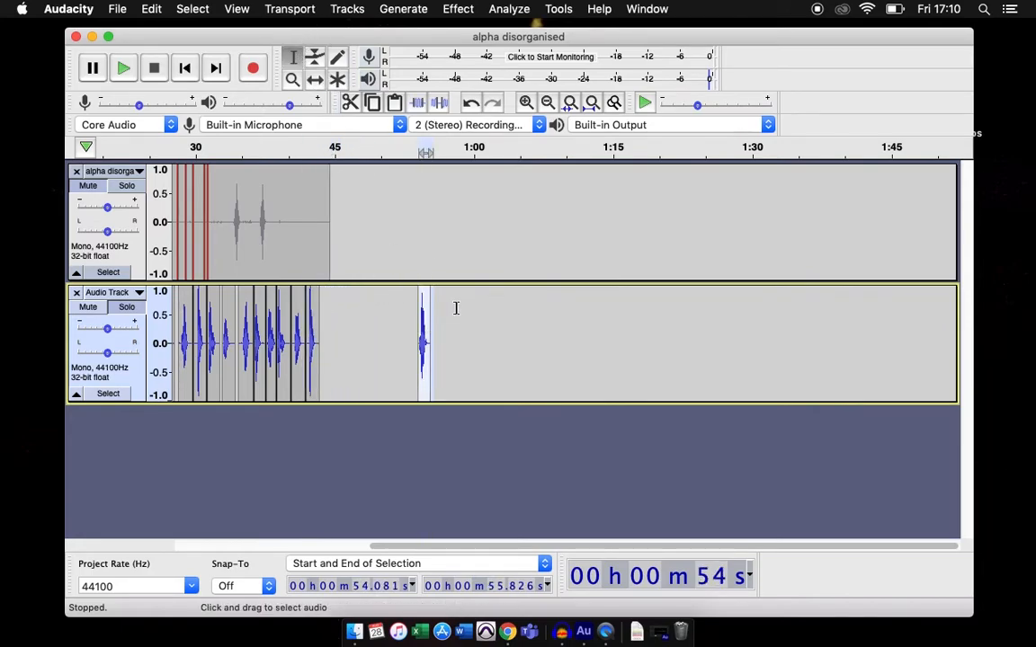
left_click(314, 79)
left_click_drag(421, 347, 325, 354)
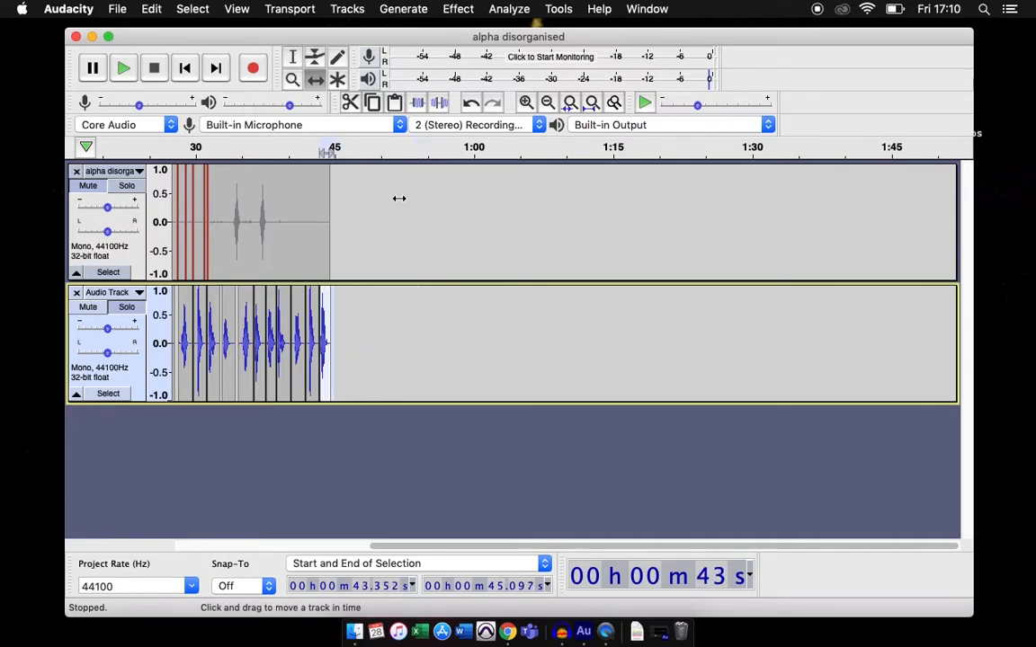
left_click(293, 59)
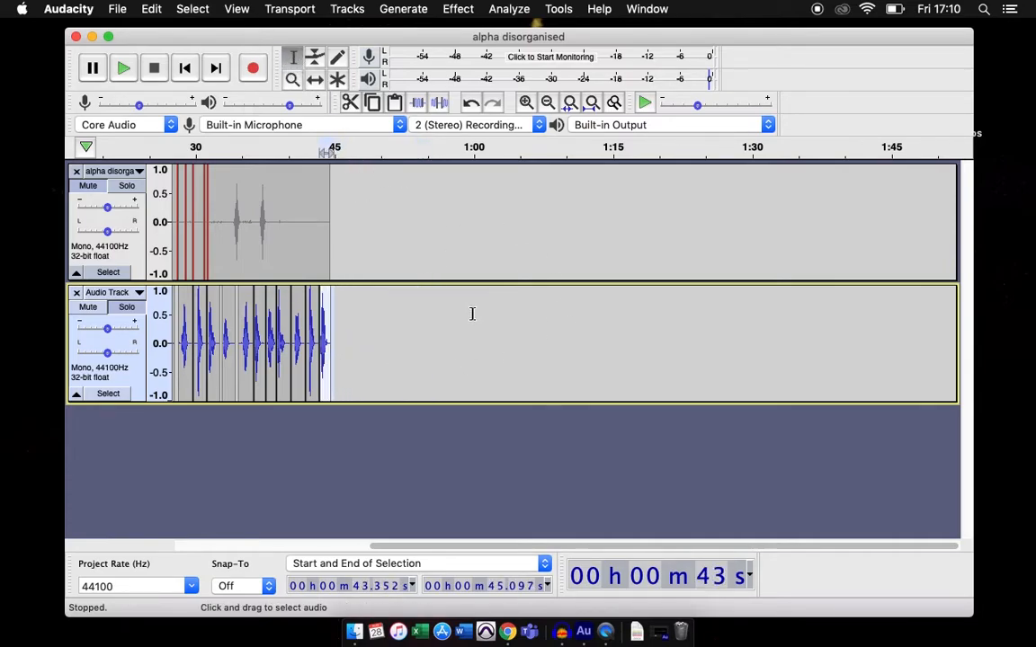
left_click(467, 326)
Step: Examine the clips and gaps in the mono track between about 27 s and 34 s at close range
left_click_drag(534, 556, 237, 558)
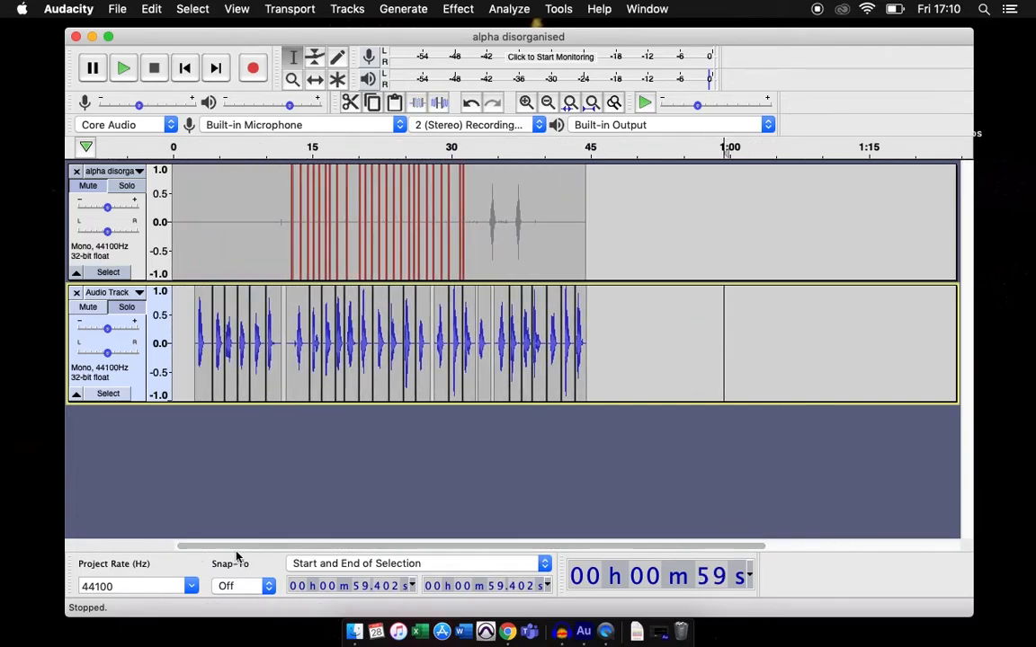
left_click_drag(453, 550, 361, 552)
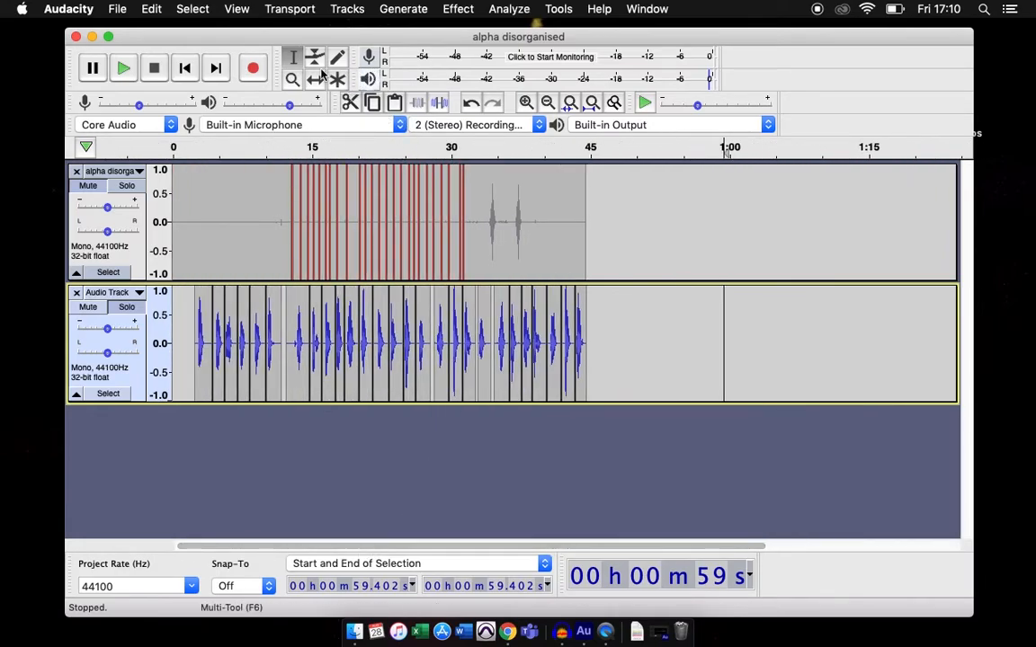
left_click(292, 81)
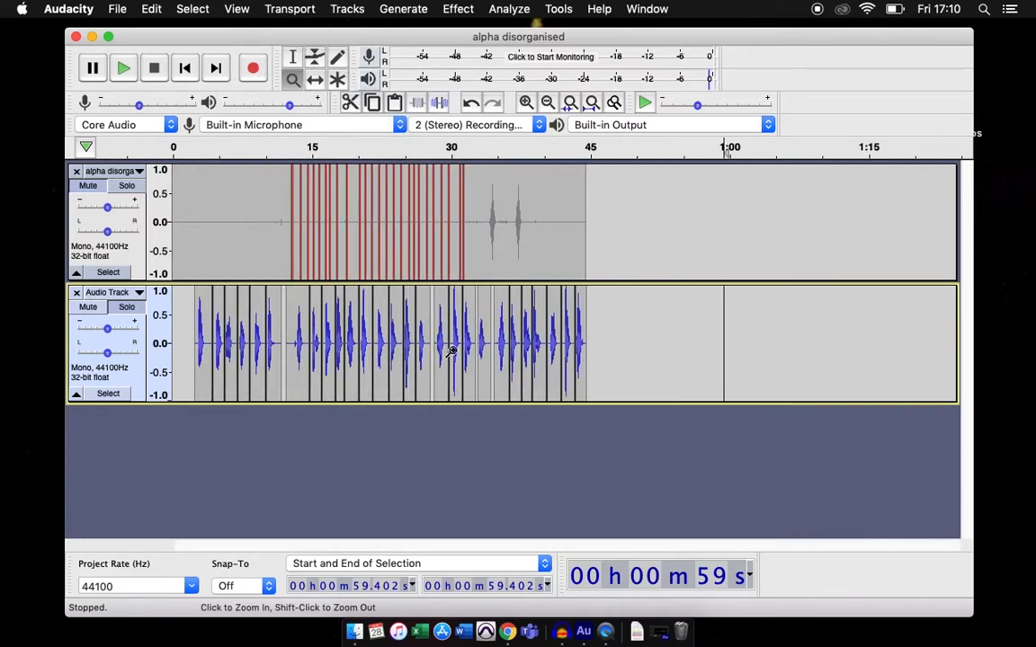
left_click_drag(500, 373, 501, 374)
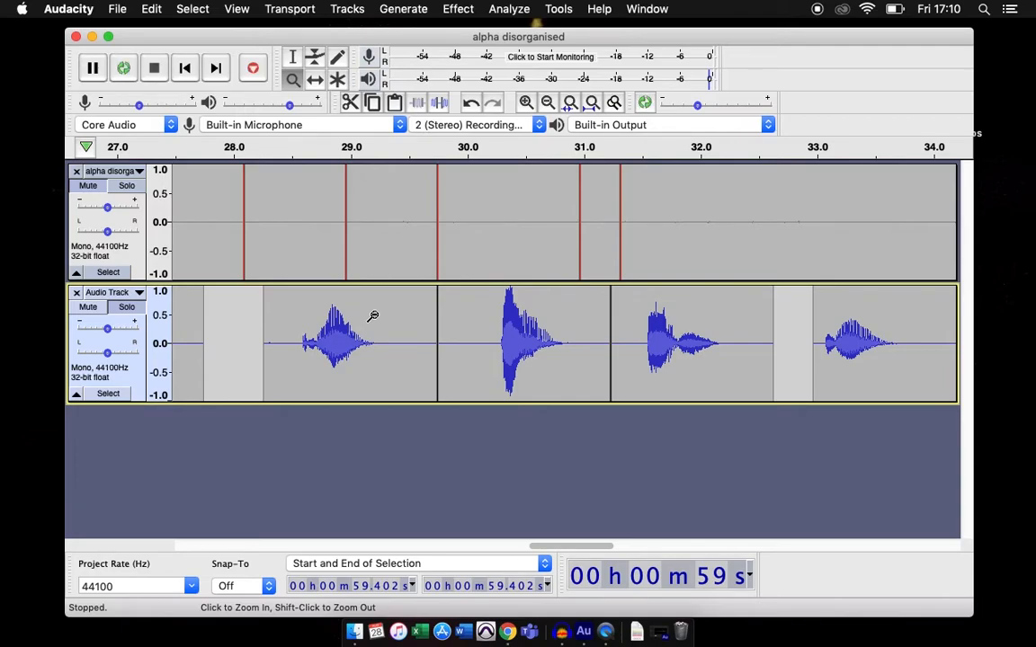
left_click(372, 315, "shift")
left_click(372, 315, "shift")
left_click(372, 316, "shift")
left_click(372, 316, "shift")
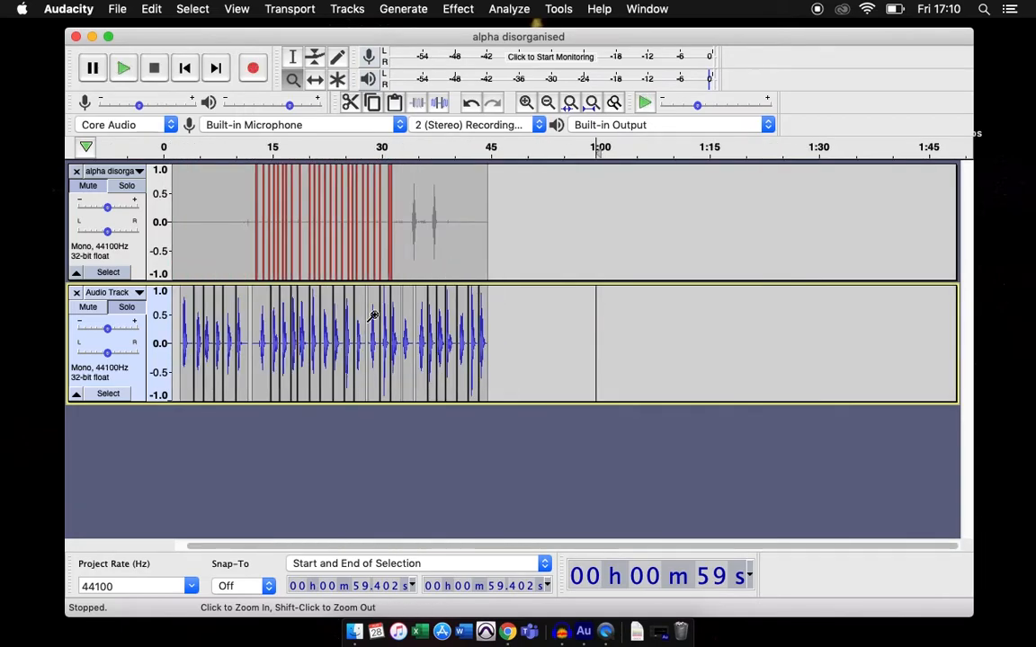
Step: Play the rearranged mono track from the start to check the order of the sounds
left_click_drag(395, 546, 288, 520)
left_click(184, 68)
left_click(125, 69)
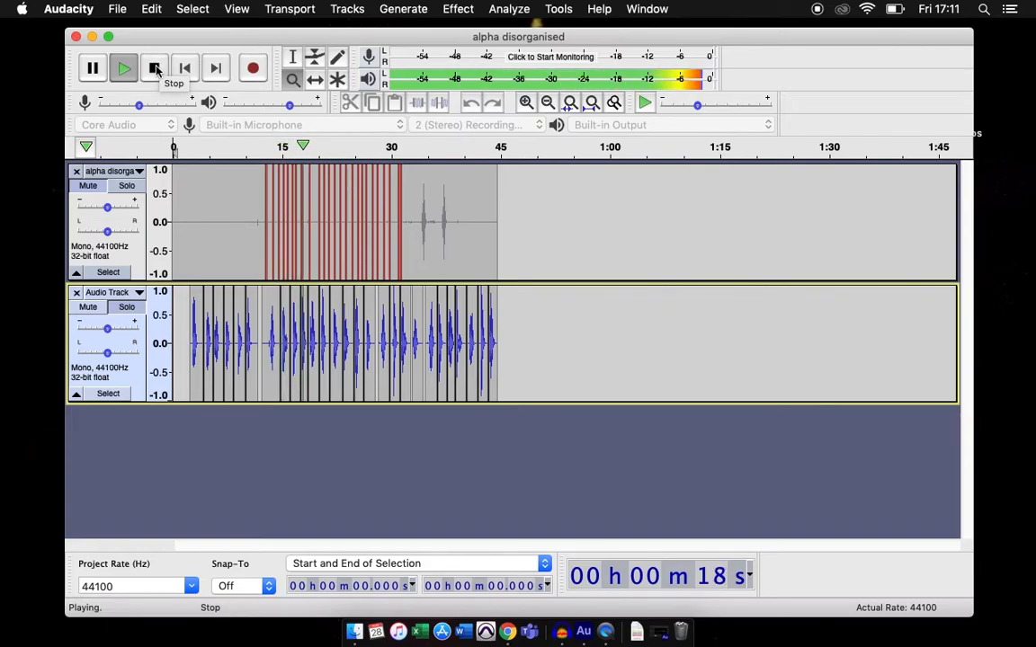
left_click(155, 70)
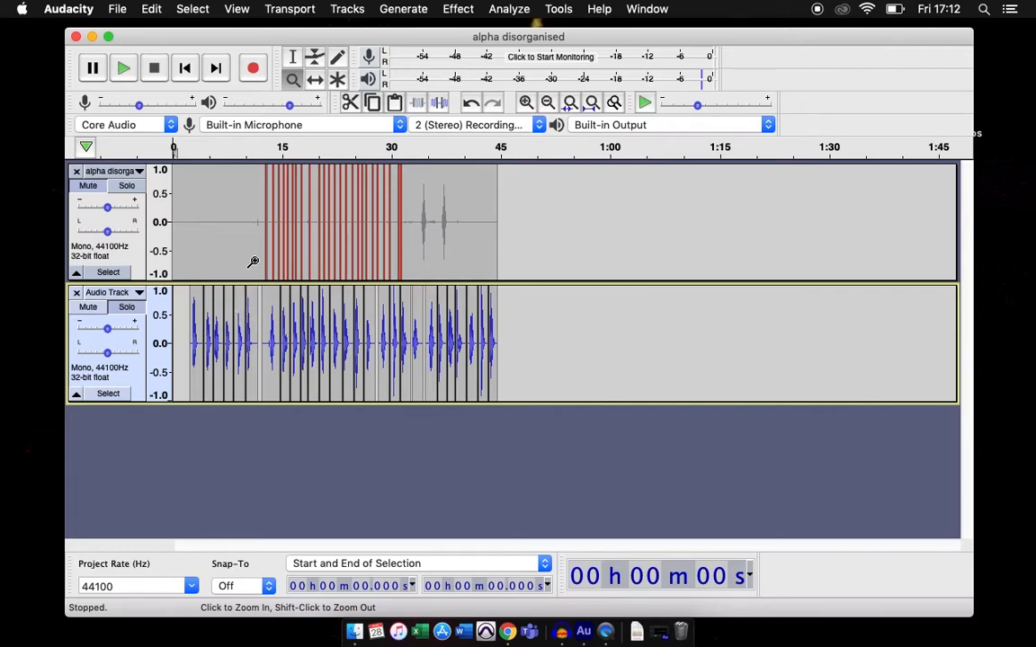
Step: Replay the mono track from the start, then from about 8 s and 10 s, to check the gap at about 12 s
left_click(292, 56)
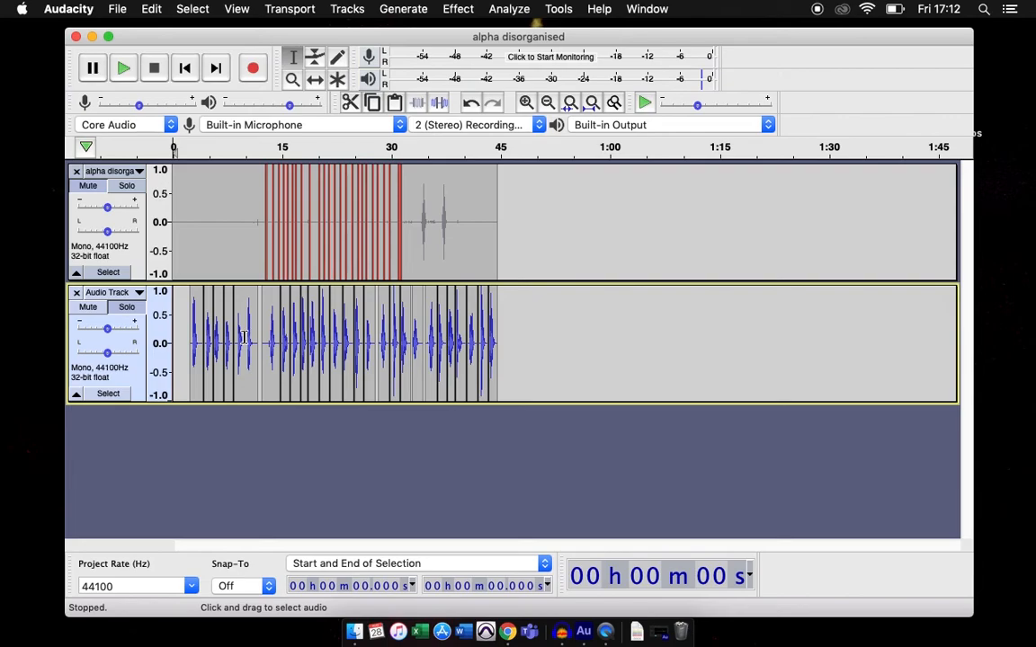
left_click(124, 70)
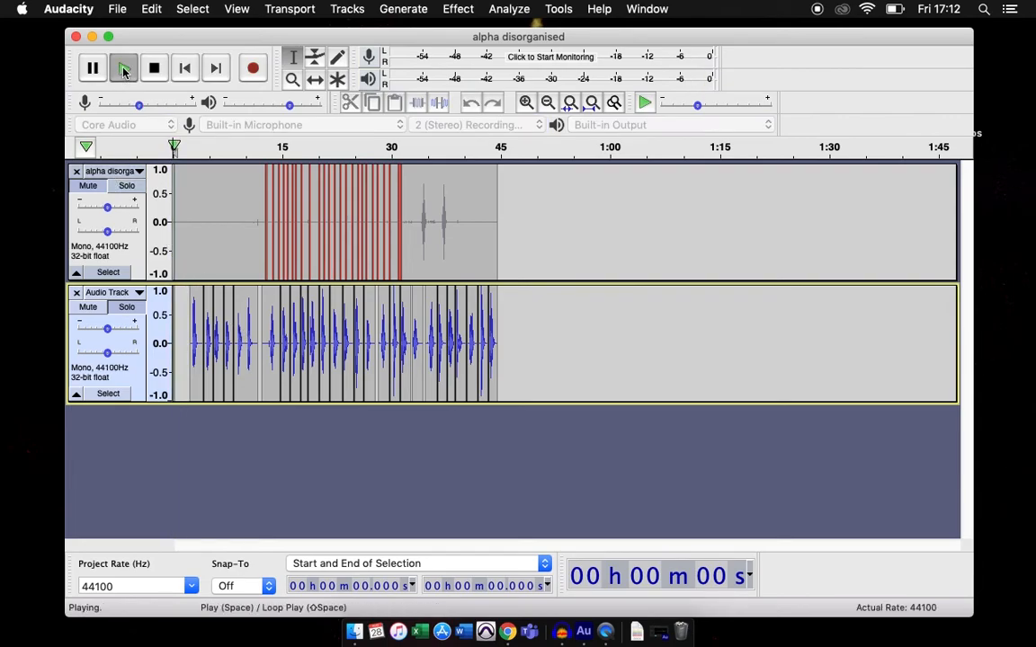
left_click(233, 149)
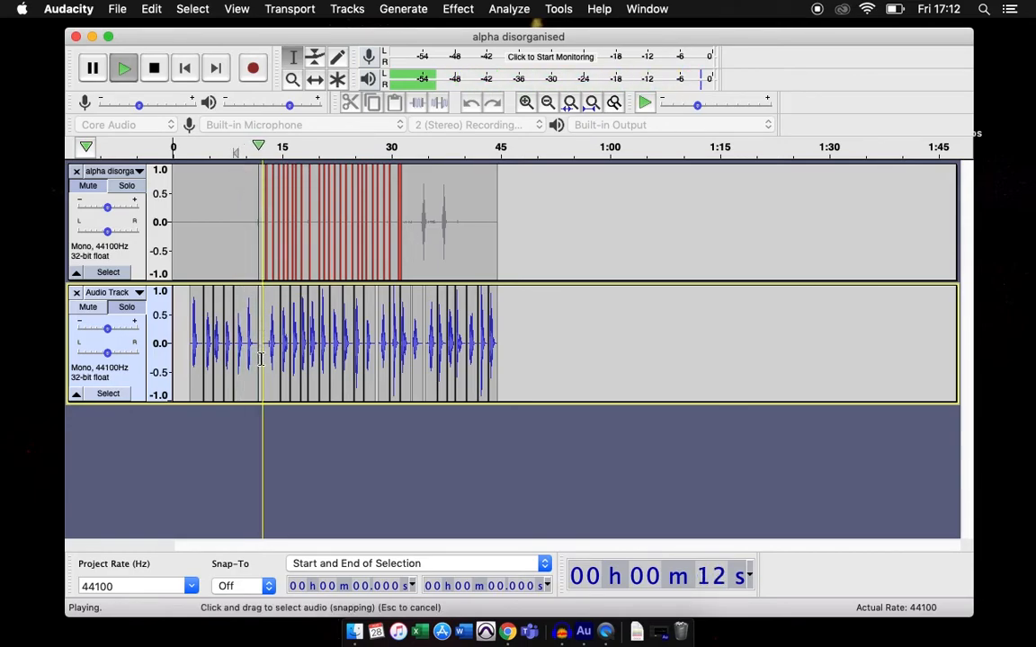
left_click(248, 157)
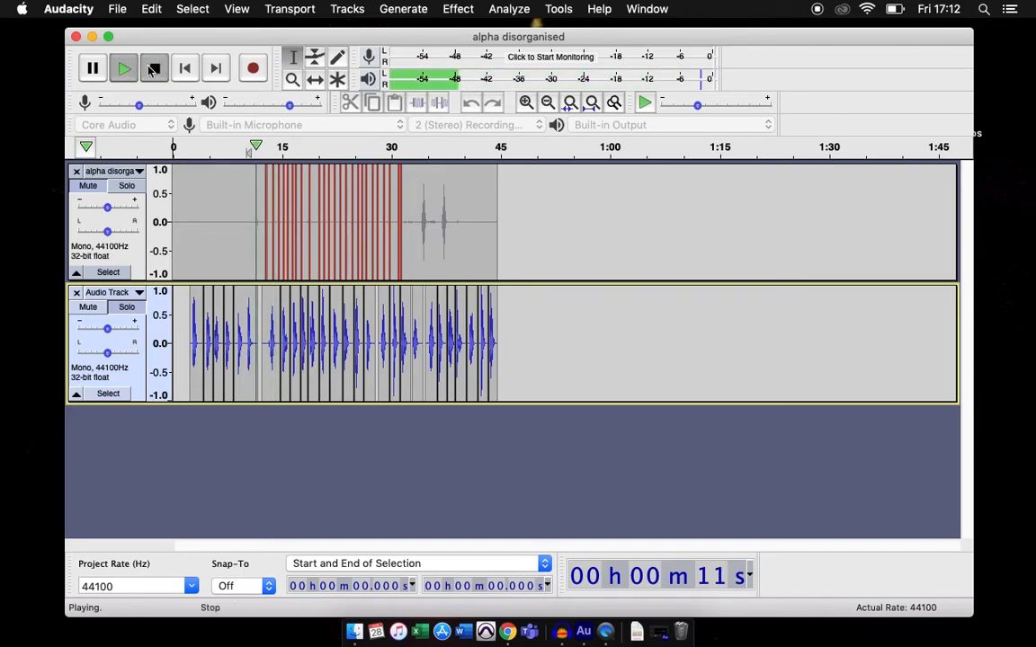
left_click(154, 69)
Step: Zoom in on the gap at about 12 s and listen across it from about 9.7 s
left_click(292, 79)
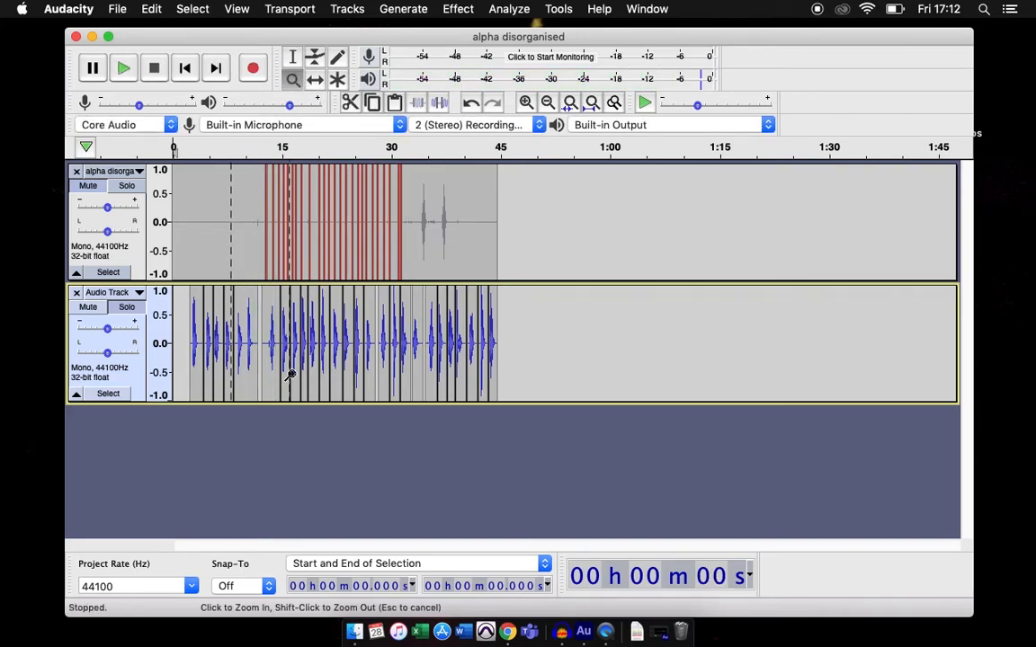
left_click_drag(290, 375, 298, 393)
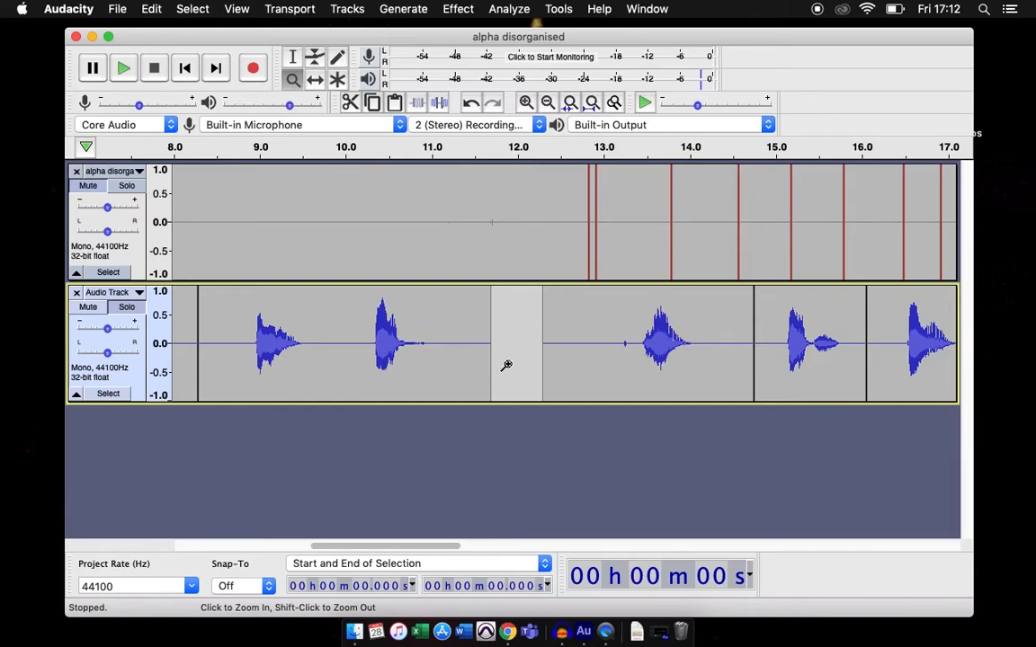
left_click(320, 147)
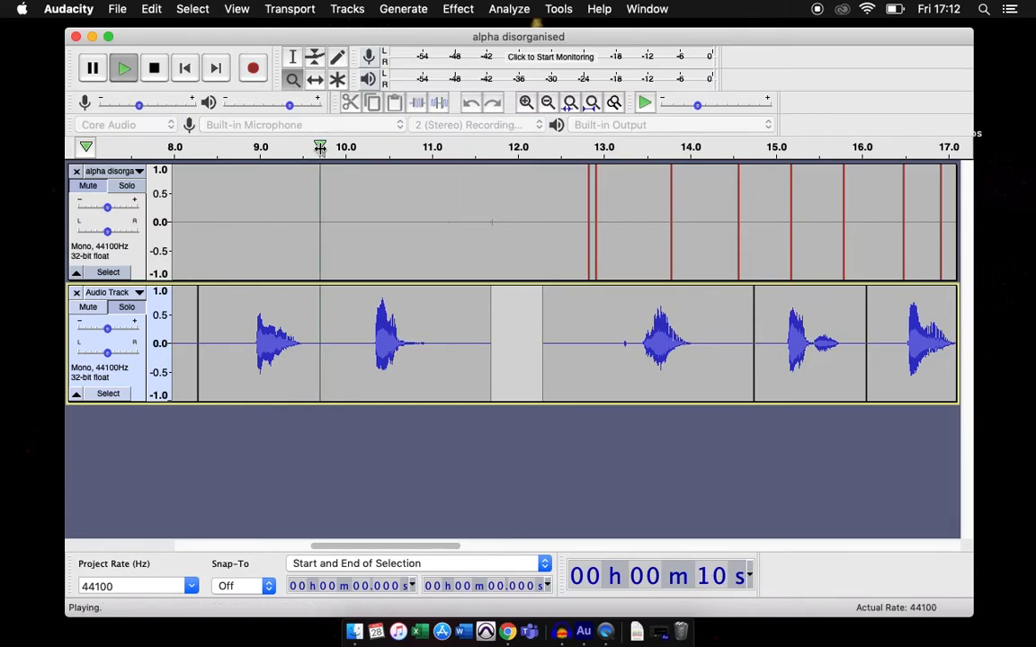
left_click(155, 72)
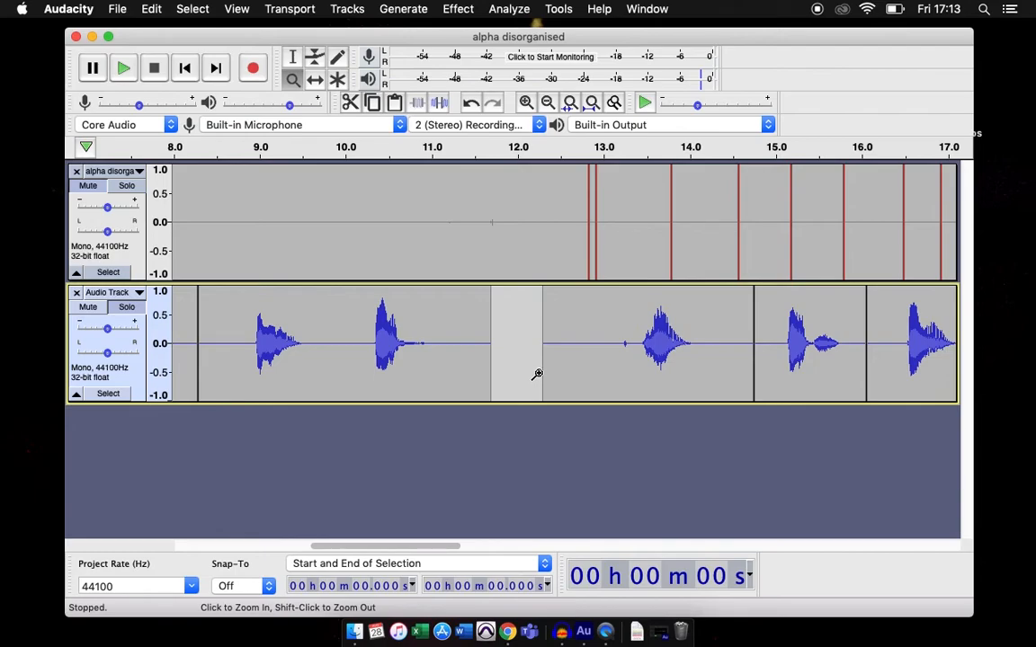
Step: Select the quiet stretch before the gap, about 11.05 to 11.51 s, and play it to hear its background sound
left_click(293, 57)
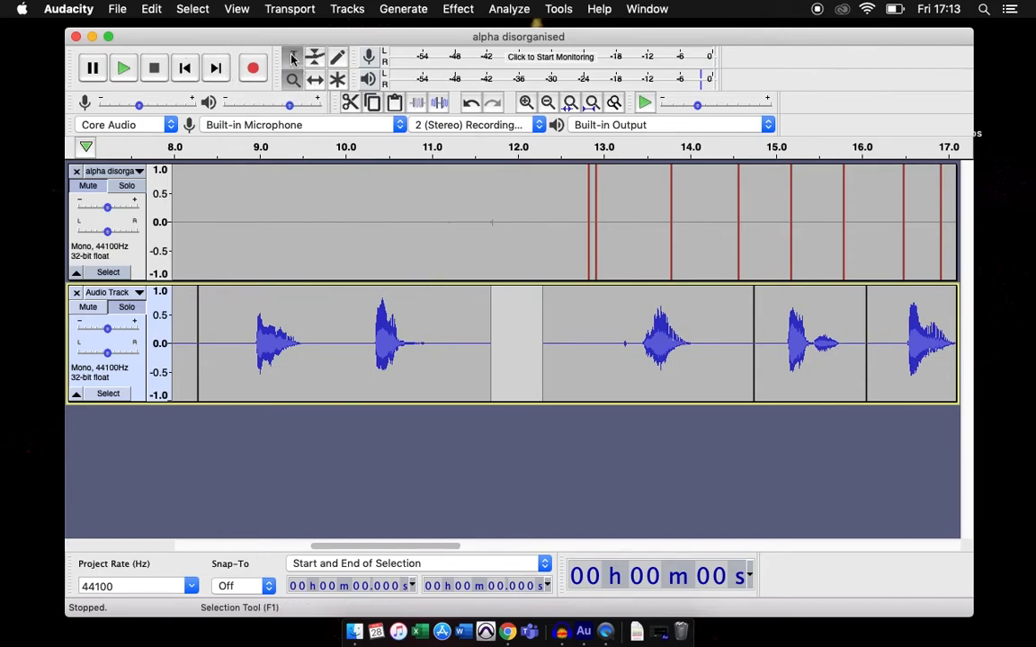
left_click_drag(436, 323, 476, 324)
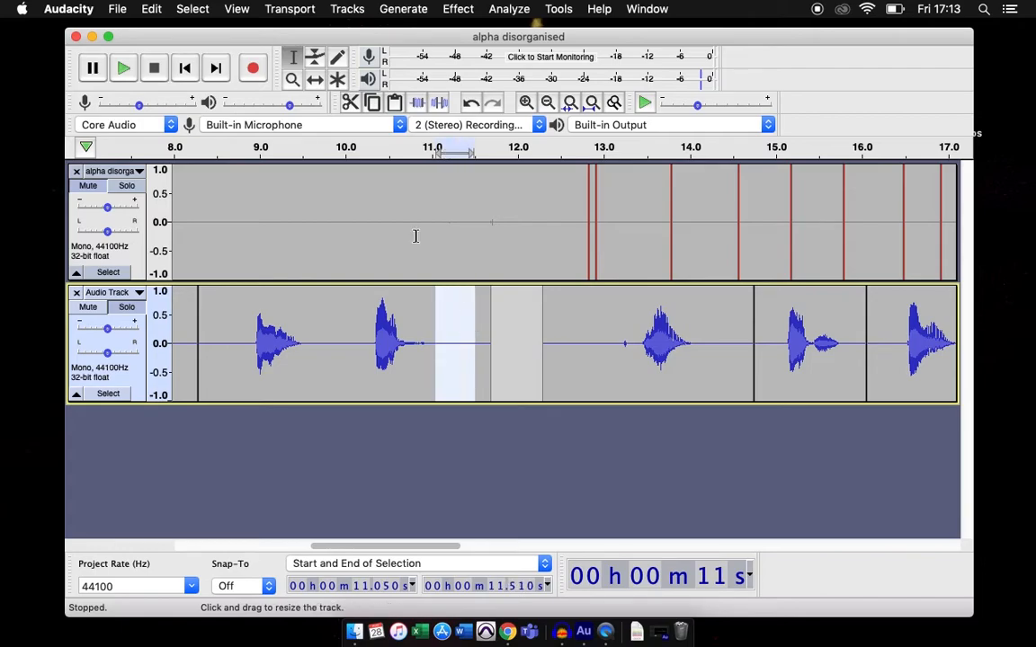
left_click(132, 71)
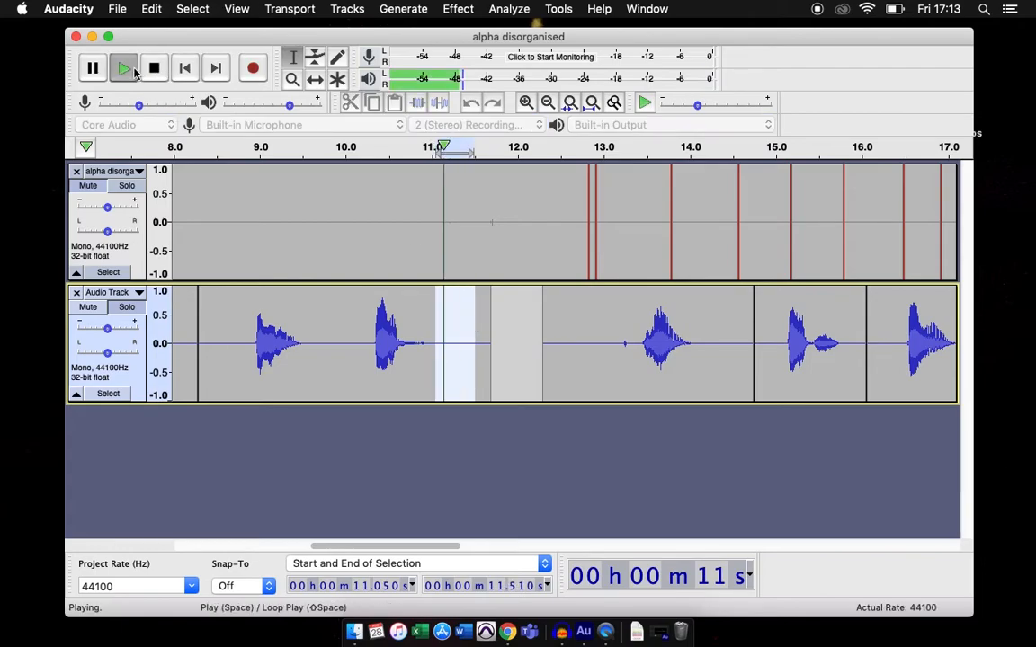
left_click(134, 72)
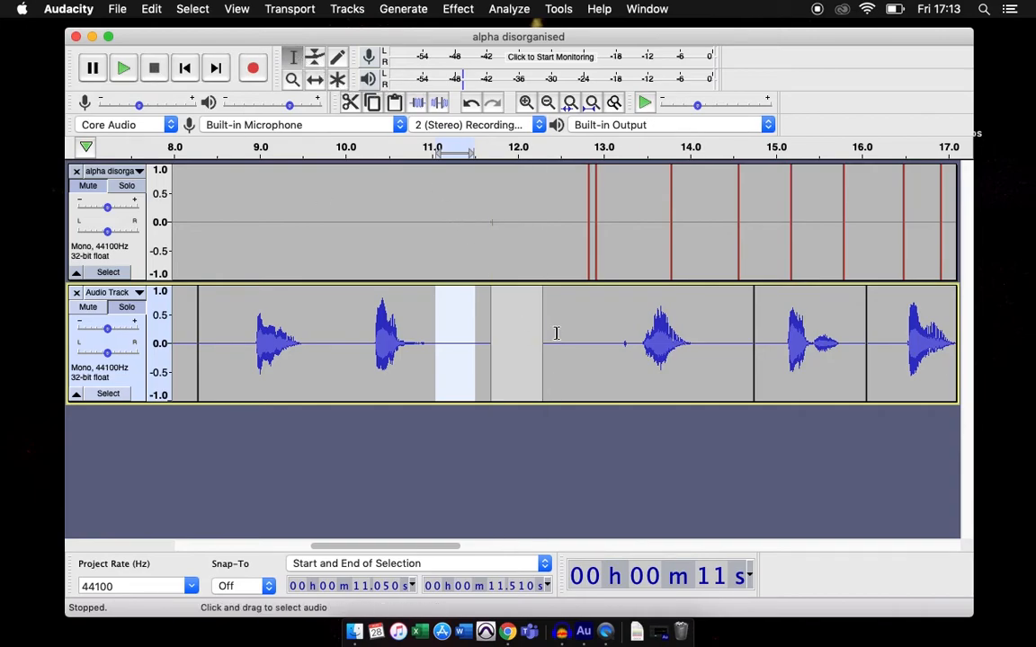
Step: Select everything on the mono track from about 12.3 s to the end and shift it earlier to start at 11.688 s, closing the gap
left_click_drag(543, 328, 1035, 336)
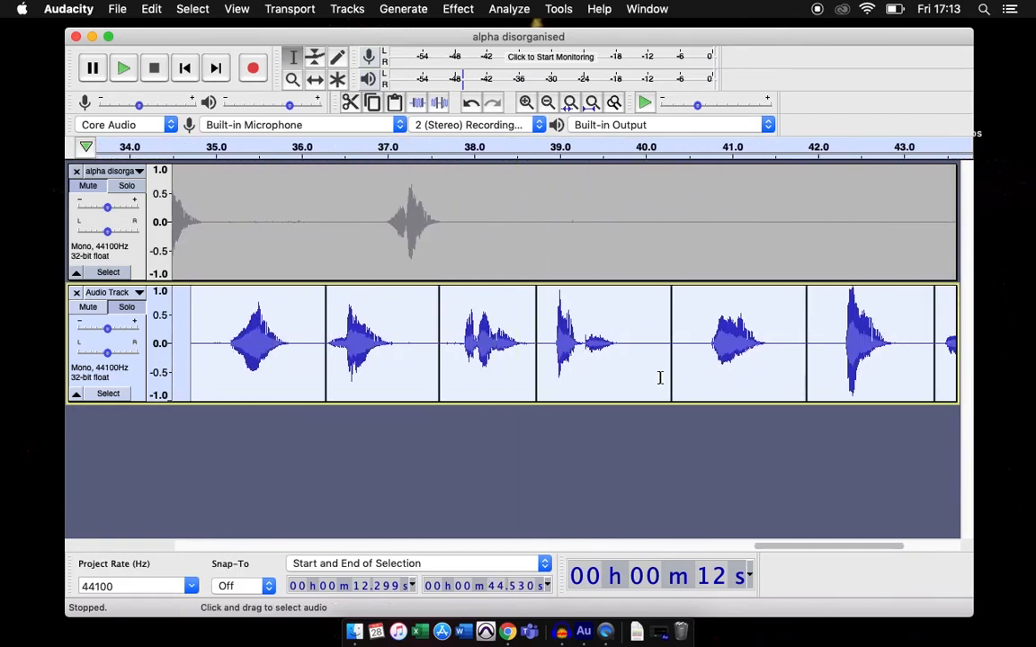
left_click(293, 80)
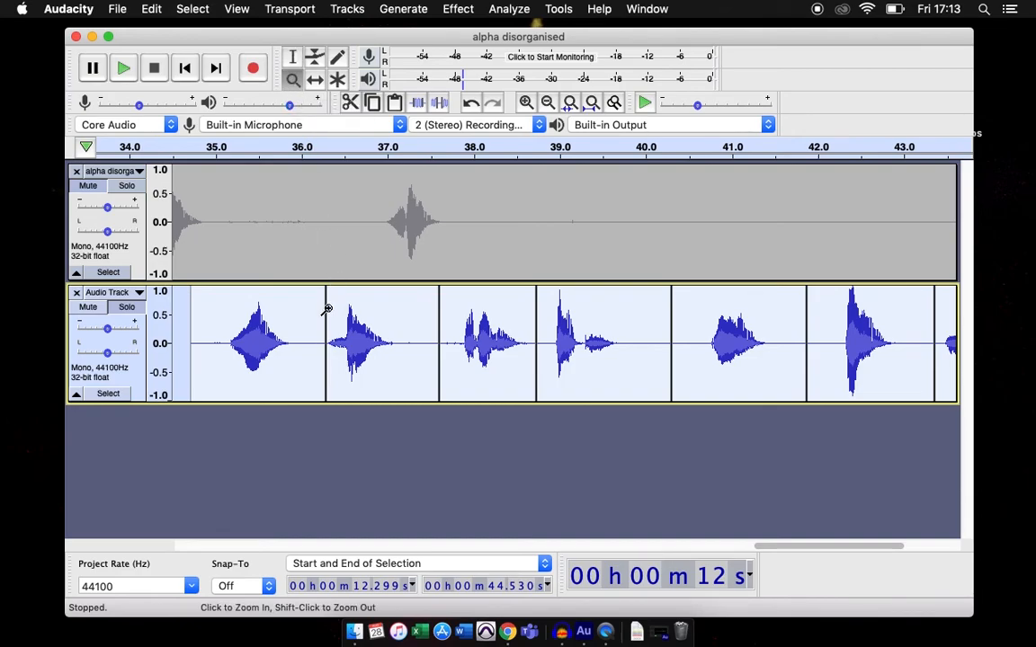
left_click(363, 317, "shift")
left_click(365, 315, "shift")
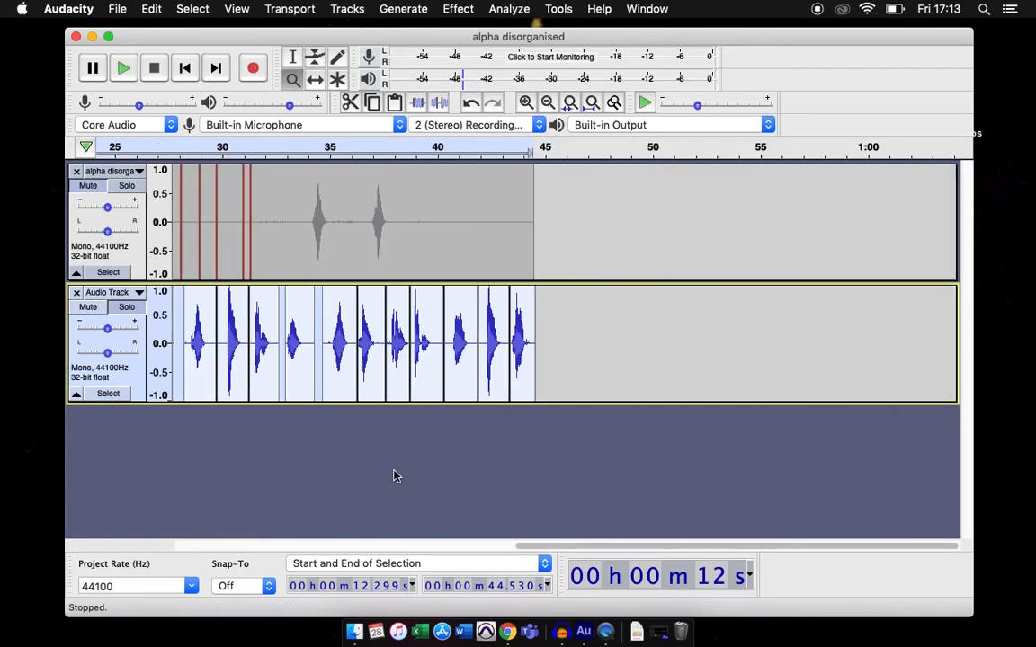
left_click_drag(619, 546, 287, 543)
left_click(315, 79)
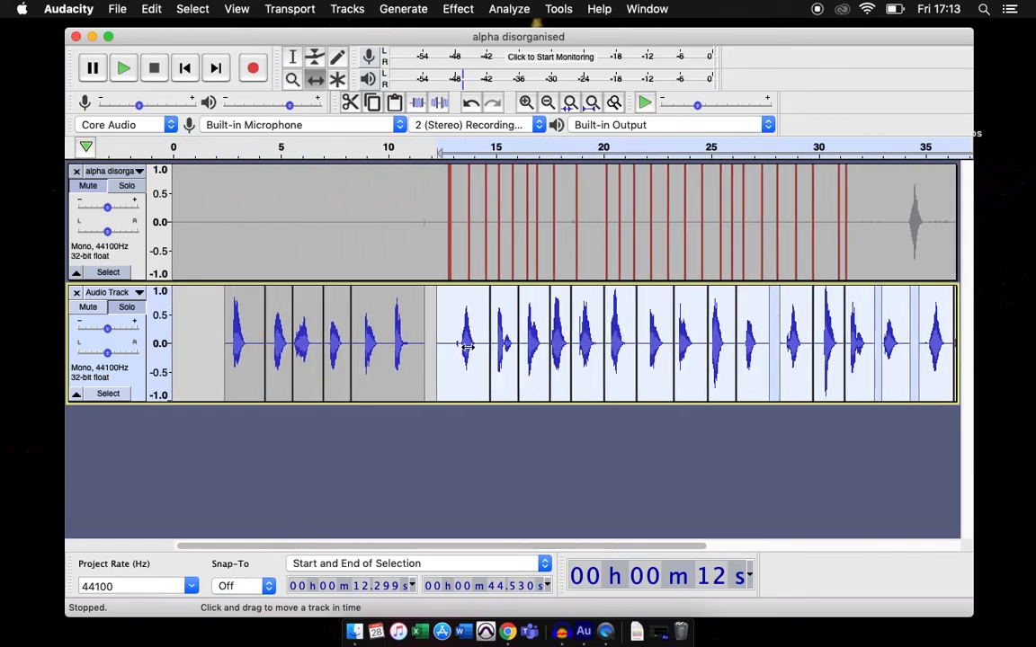
left_click_drag(462, 376, 456, 382)
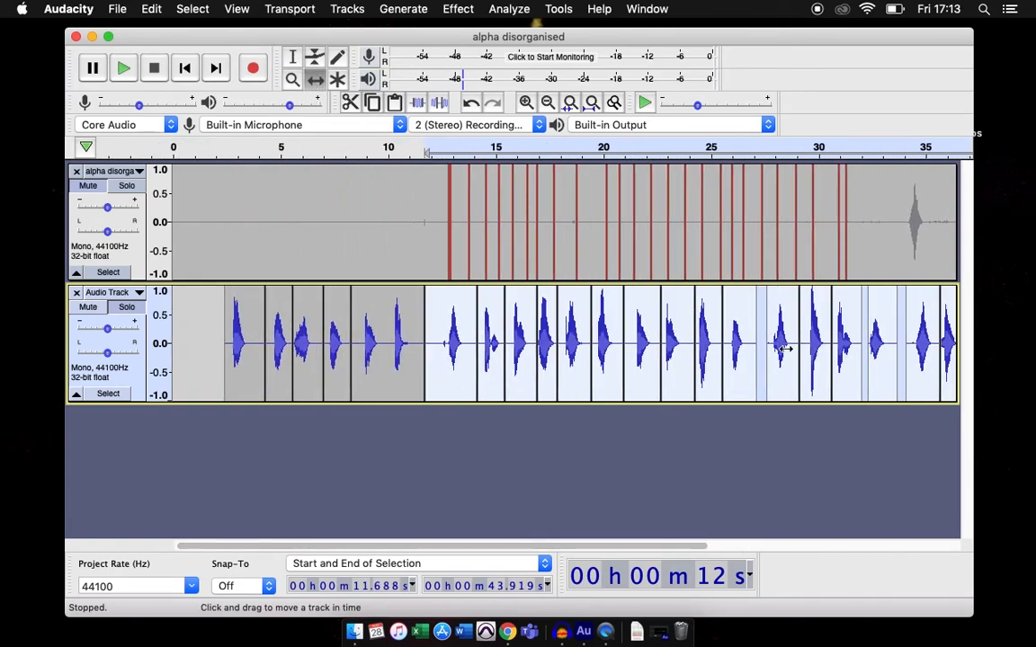
Step: Select the three clips after the gap at about 27 s and shift them together to start at 27.128 s against the preceding clip
left_click(293, 56)
left_click(767, 347)
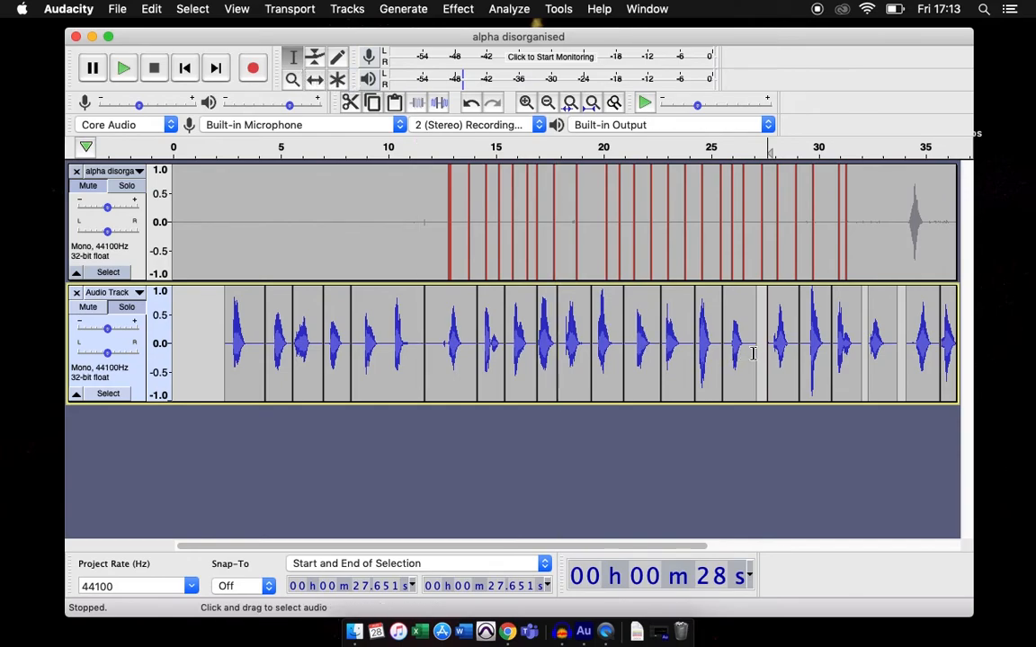
left_click_drag(770, 347, 868, 351)
left_click(315, 79)
left_click_drag(778, 361, 766, 363)
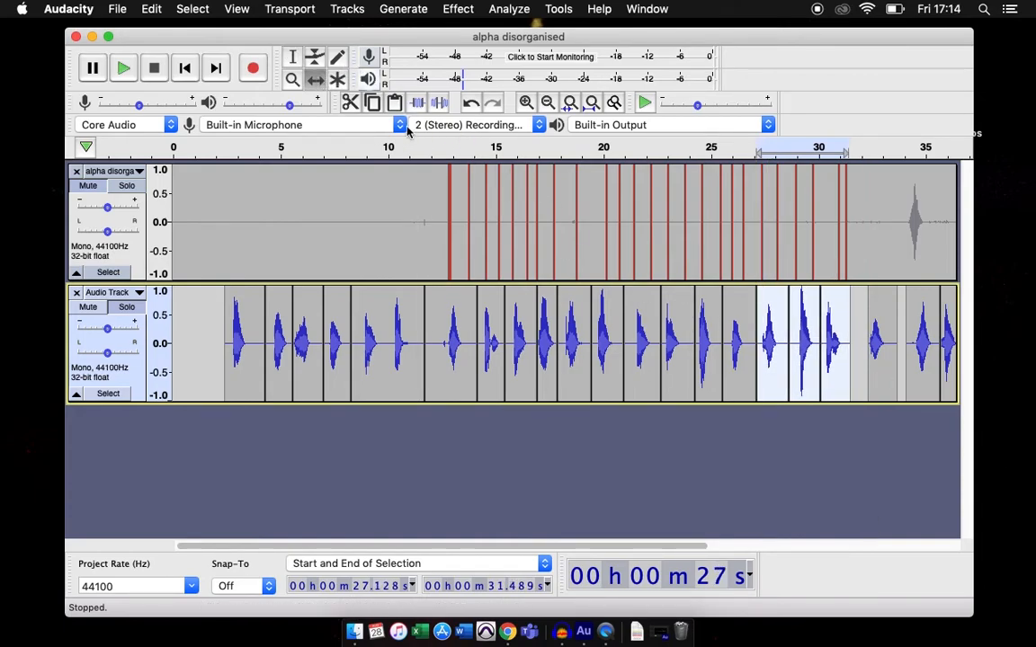
Step: Select the single clip between about 32.4 and 33.9 s and shift it earlier to start at 31.489 s, closing the gap before it
left_click(293, 56)
left_click_drag(869, 360, 897, 360)
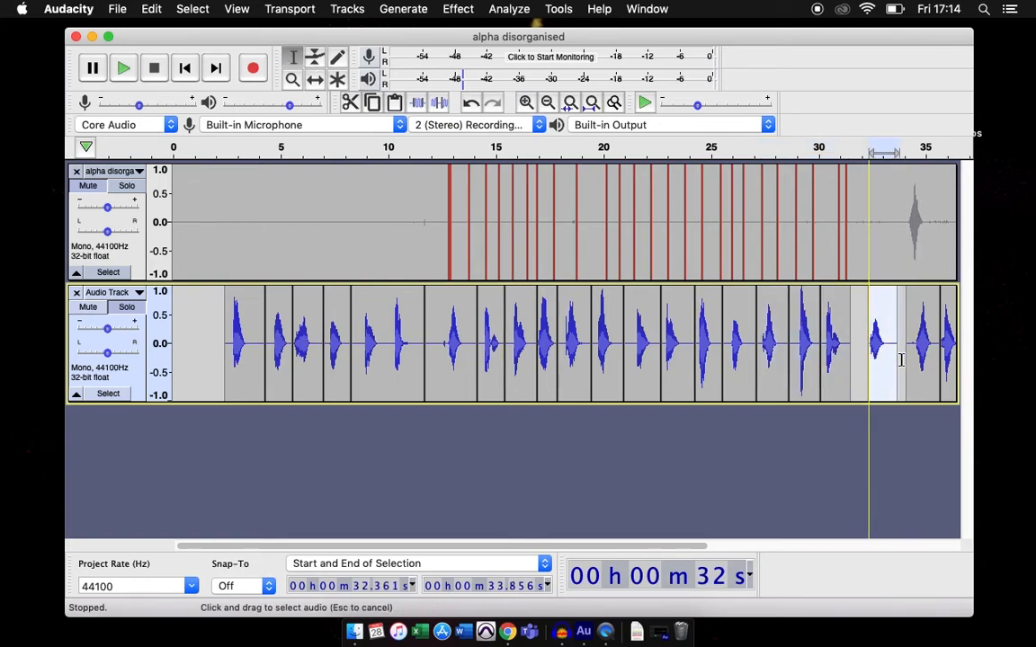
left_click(315, 79)
left_click_drag(879, 346, 863, 352)
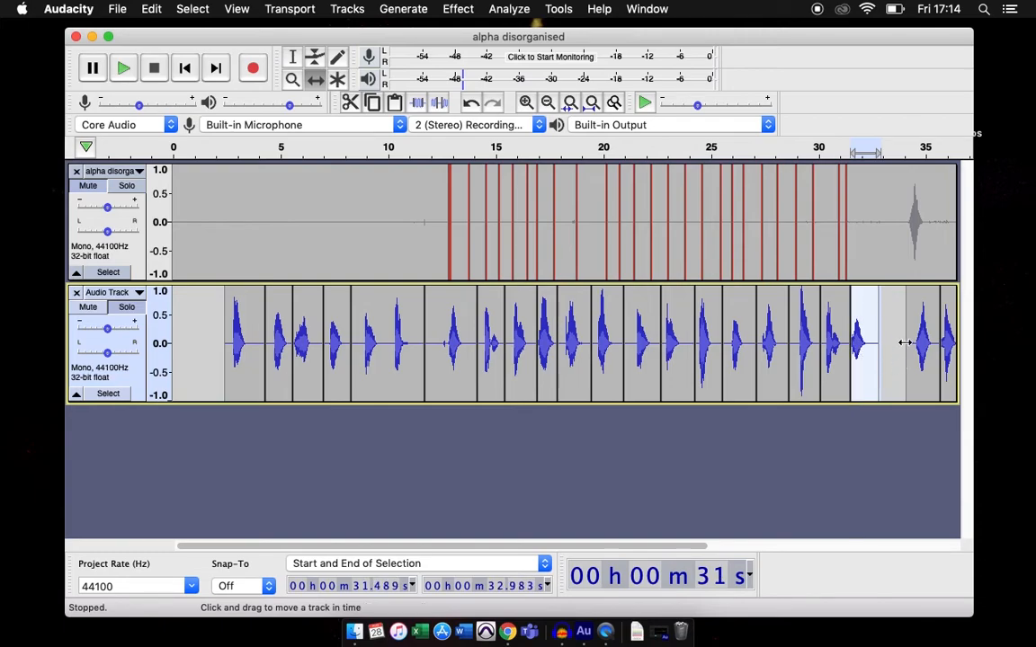
Step: Select the last seven clips, from about 34.1 s onward, and shift them together to start at 32.797 s against the preceding clip
left_click(292, 57)
left_click_drag(907, 310, 805, 318)
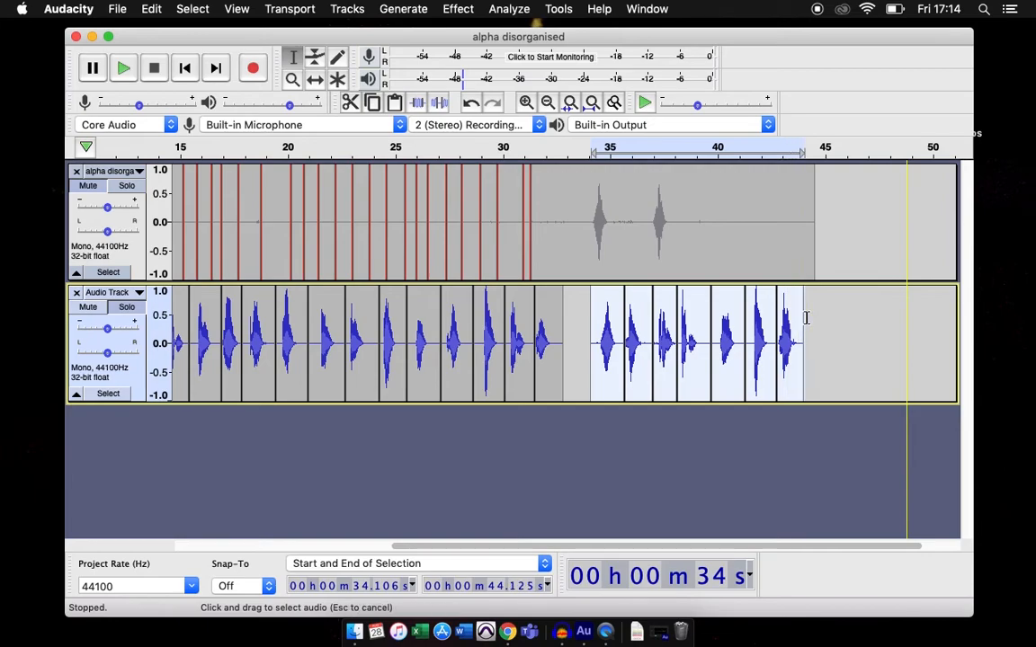
left_click(314, 79)
left_click_drag(628, 376, 570, 368)
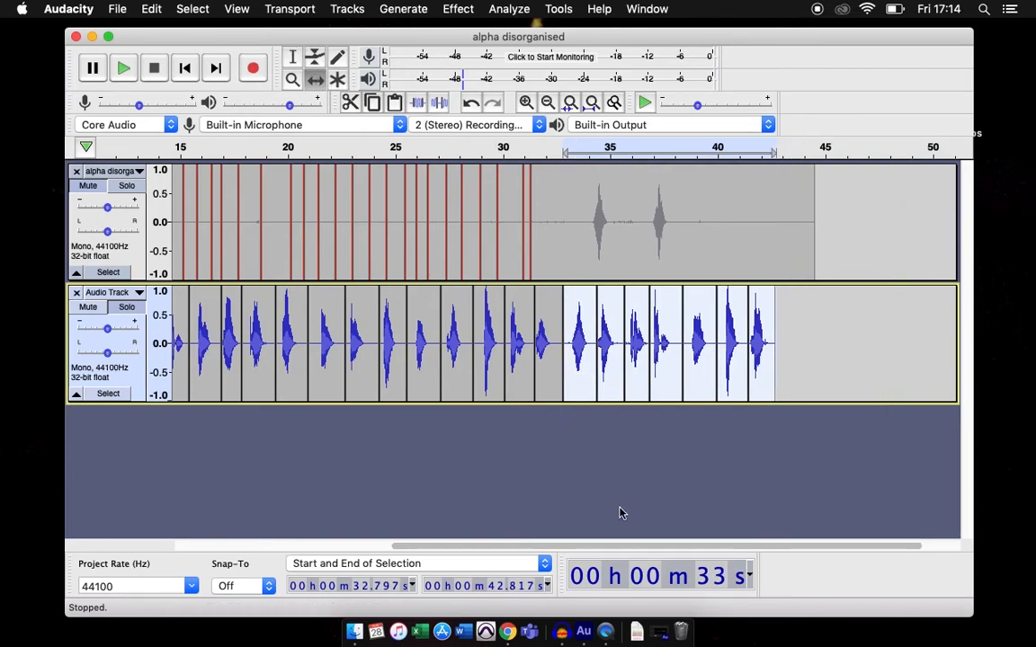
left_click_drag(665, 546, 459, 537)
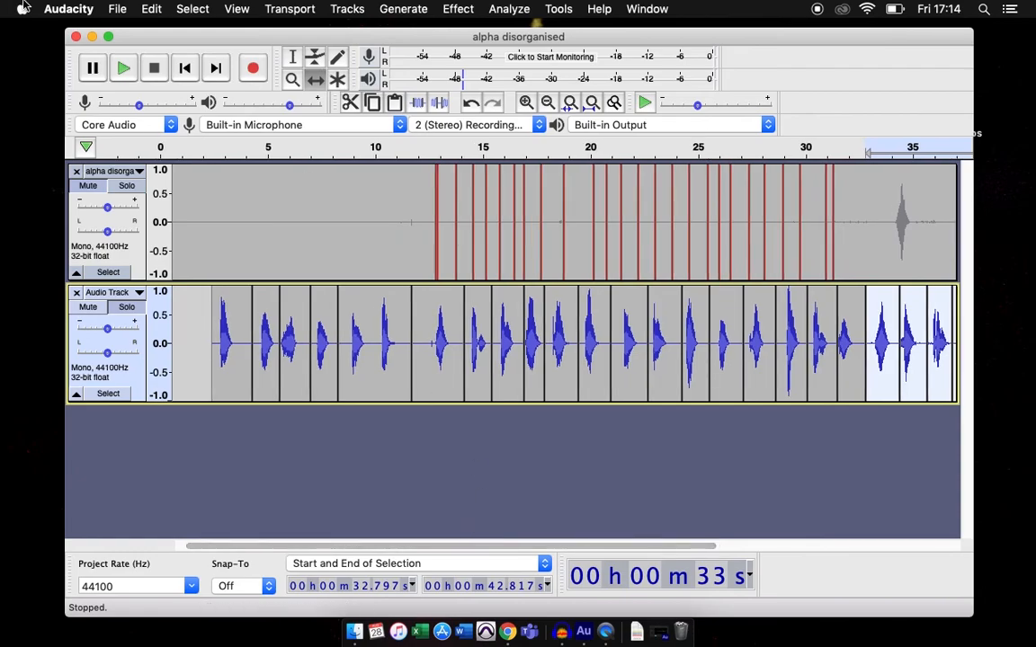
left_click(118, 10)
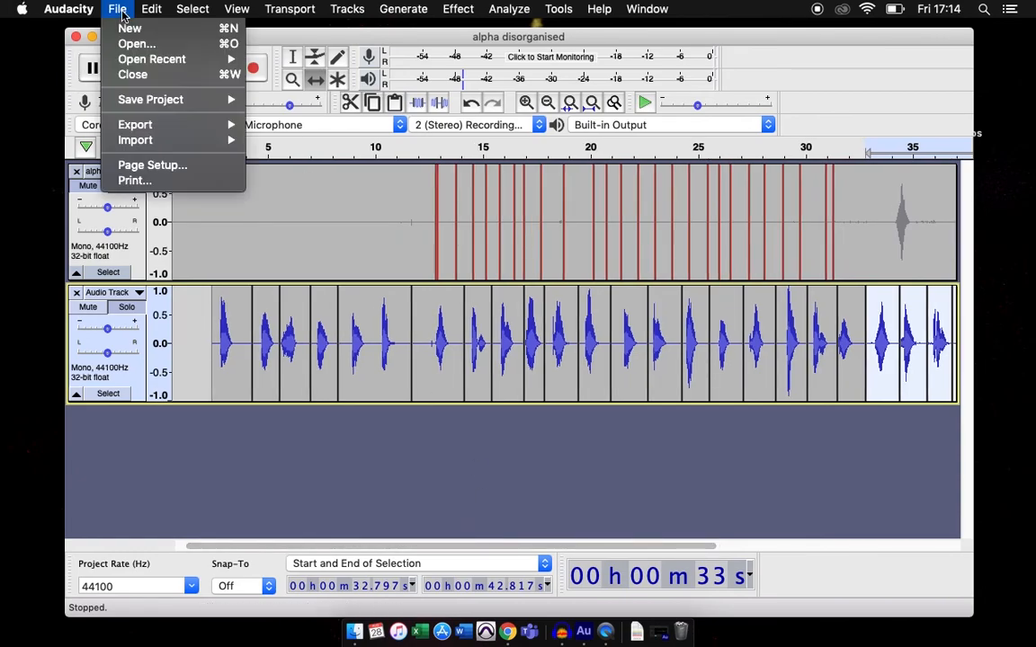
mouse_move(154, 108)
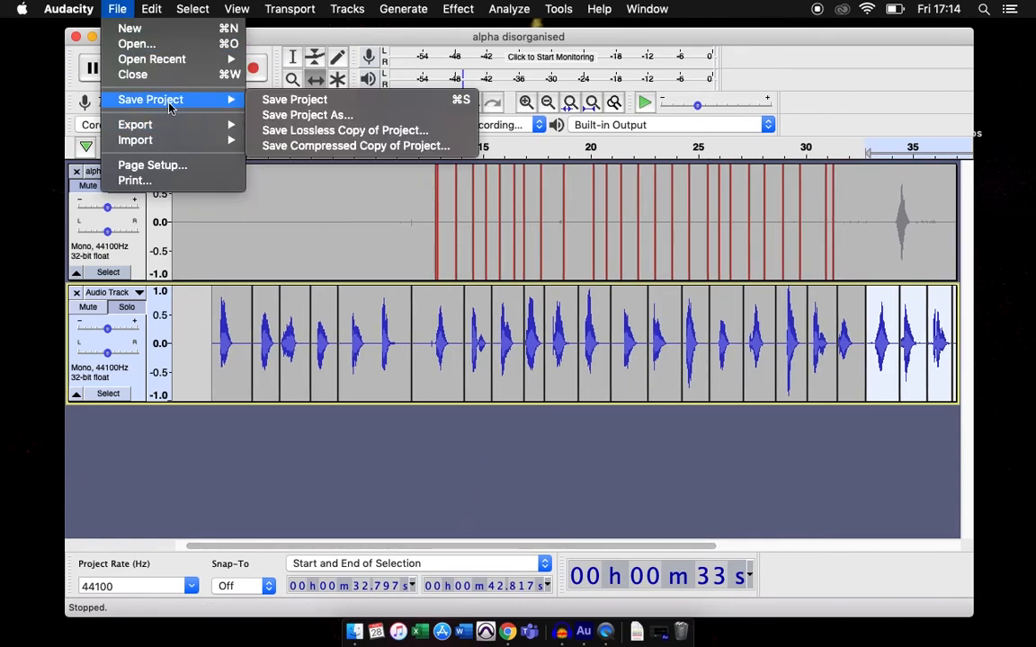
left_click(393, 117)
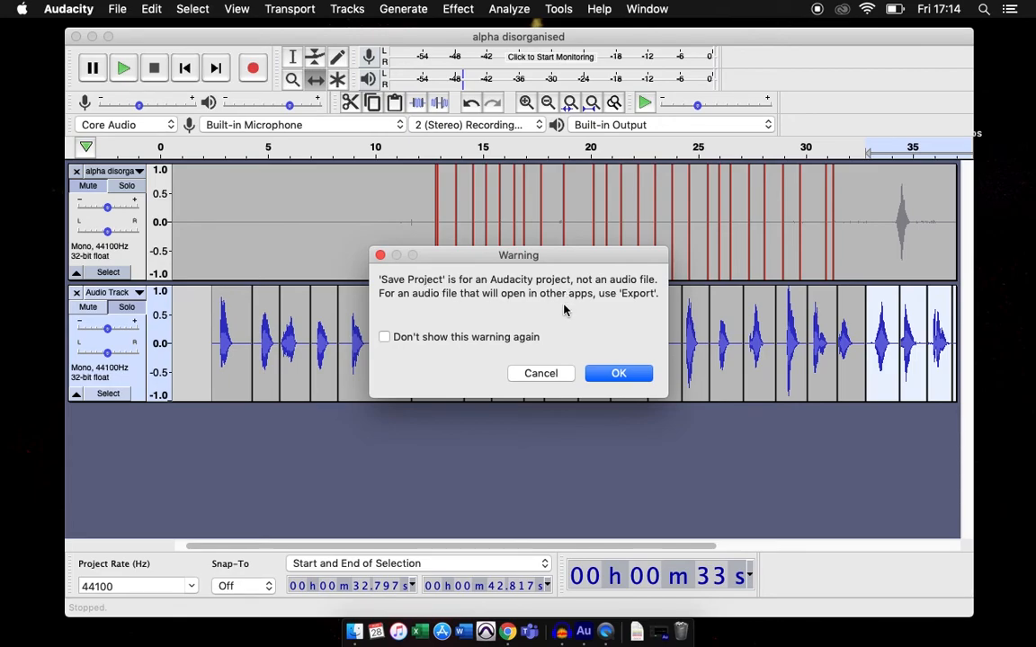
left_click(552, 377)
Step: Uncover the desktop and create a new folder there, named with the owner's first name followed by "alphabet"
left_click_drag(862, 36, 663, 72)
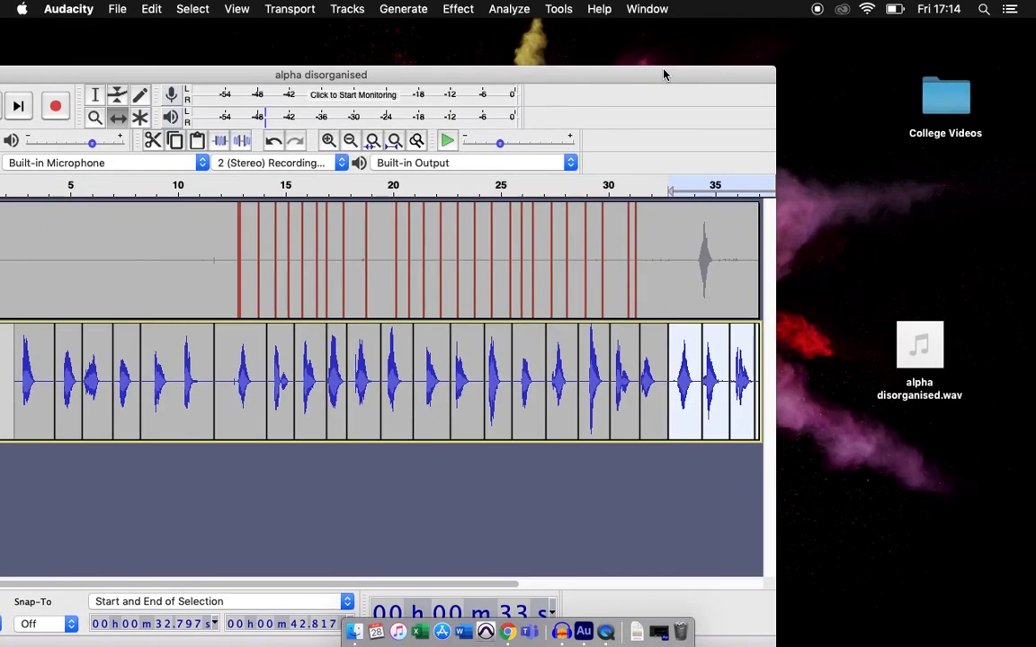
right_click(845, 239)
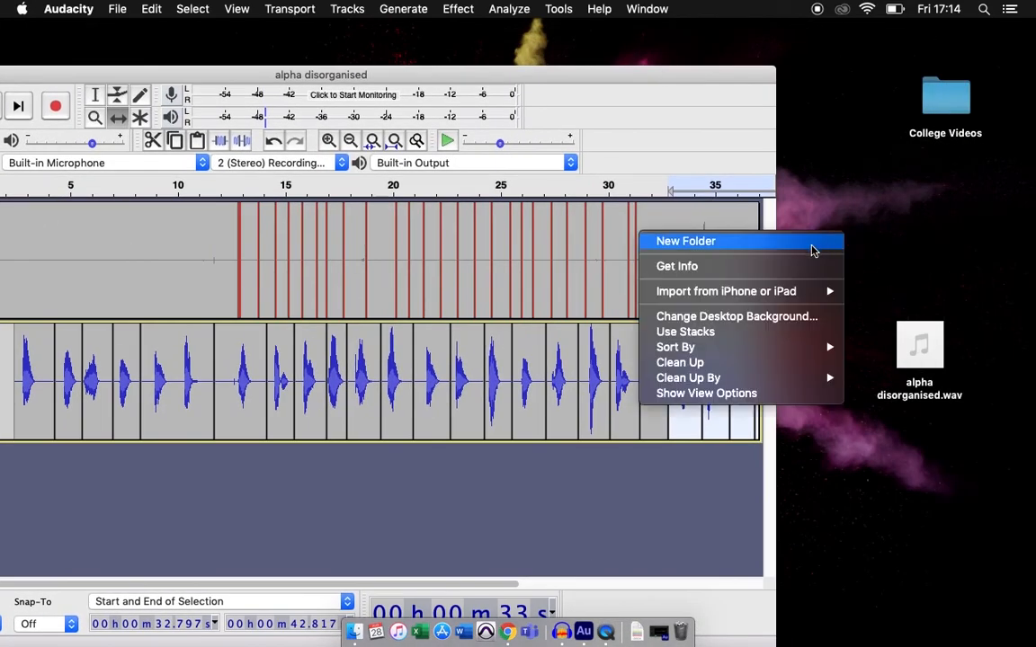
left_click(782, 251)
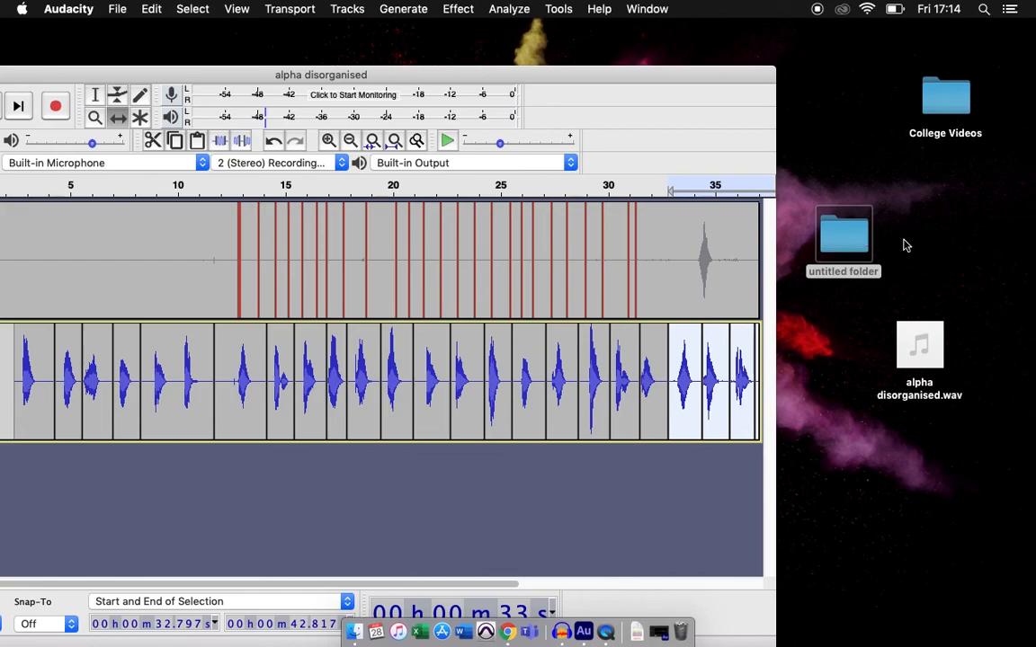
right_click(866, 274)
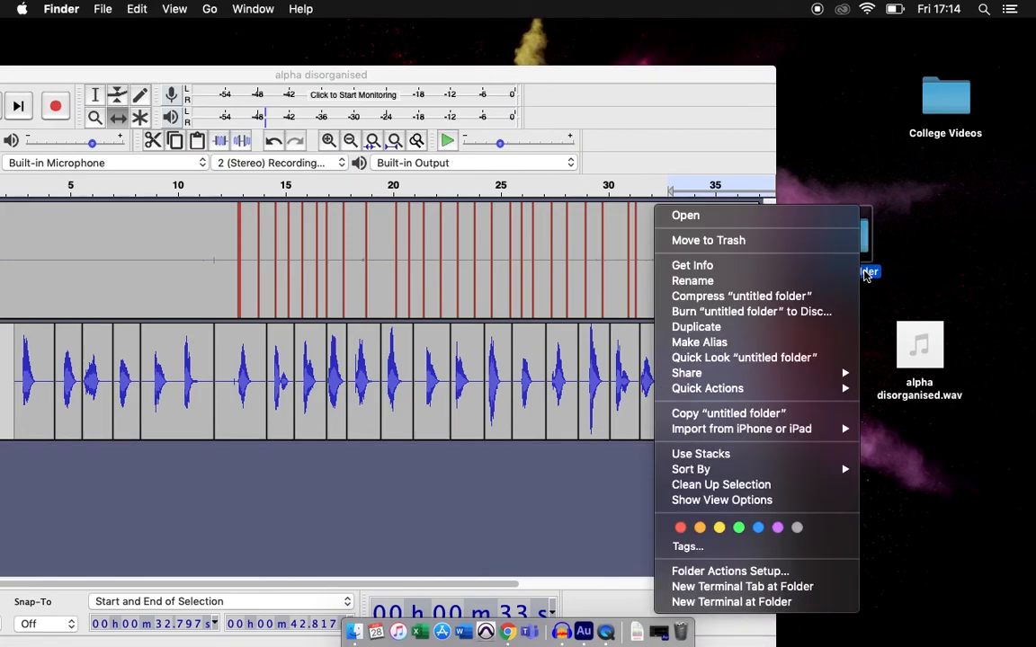
left_click(756, 281)
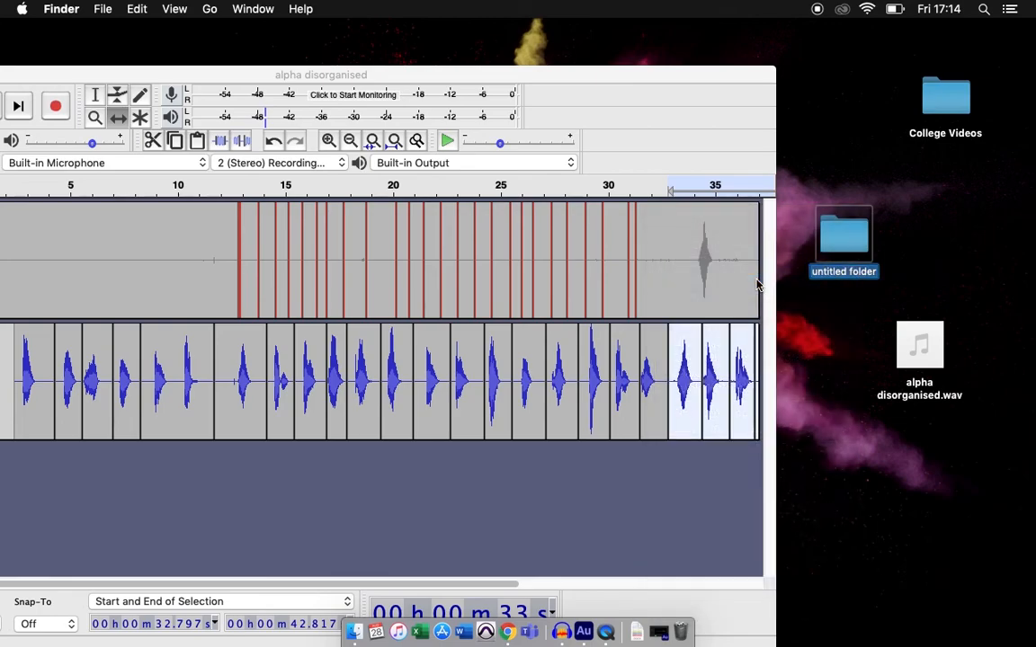
type("C")
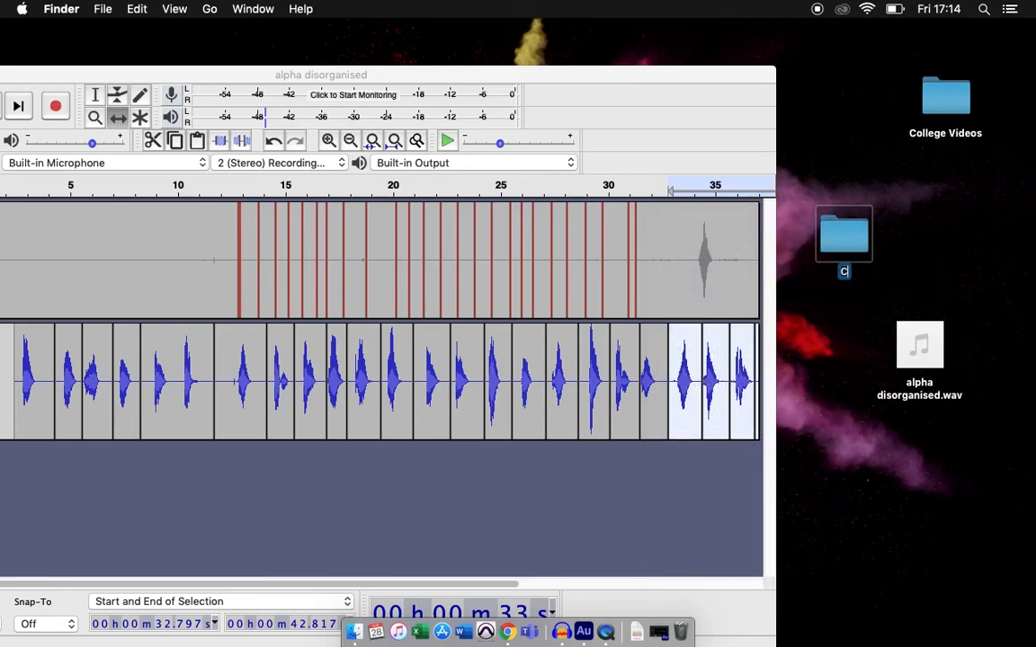
type("onor al")
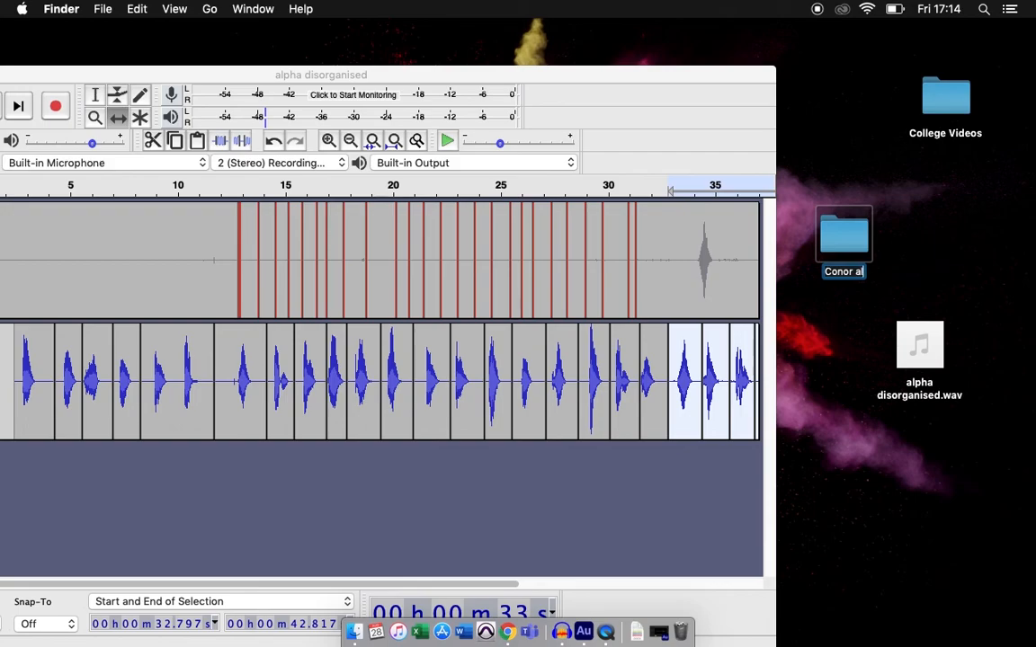
type("phabet")
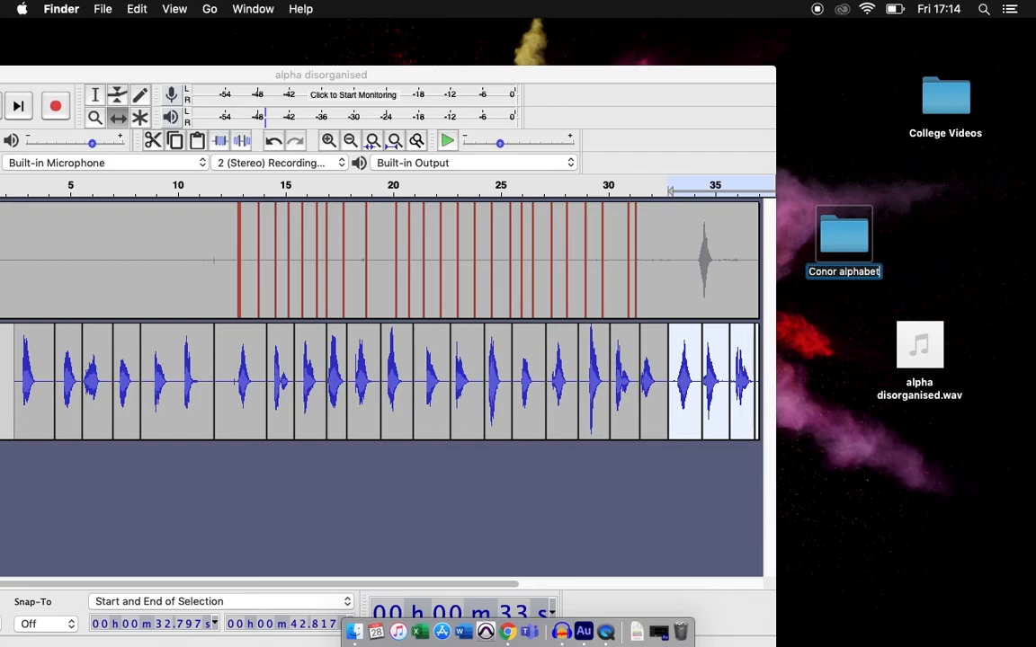
Step: Bring the Audacity window back and save the project as "alpha disorganised.aup" in the new alphabet folder on the desktop
double_click(481, 81)
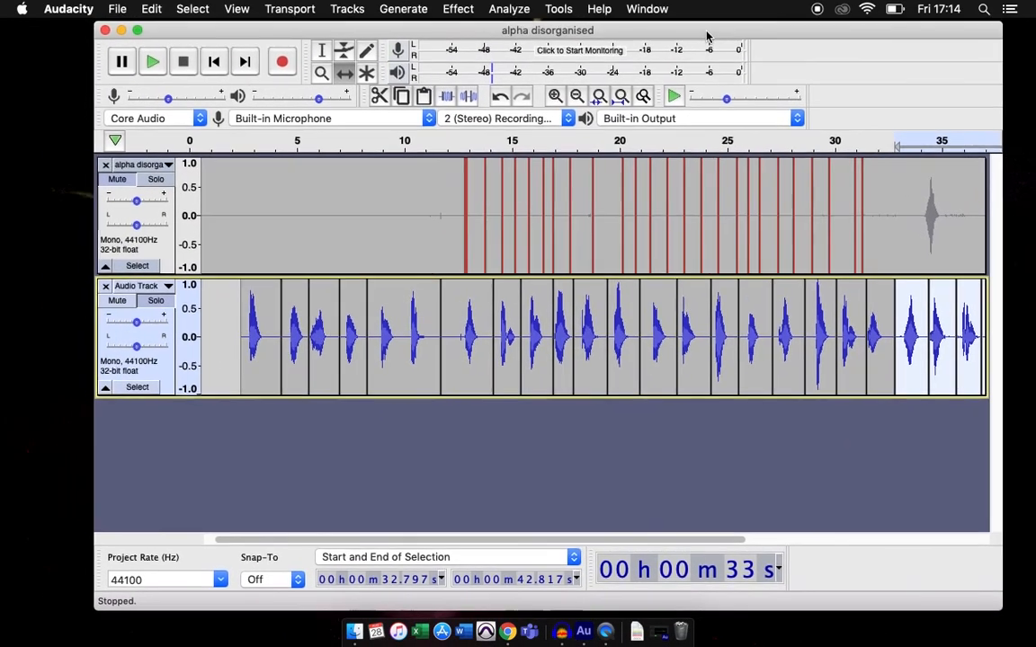
left_click(118, 12)
mouse_move(141, 99)
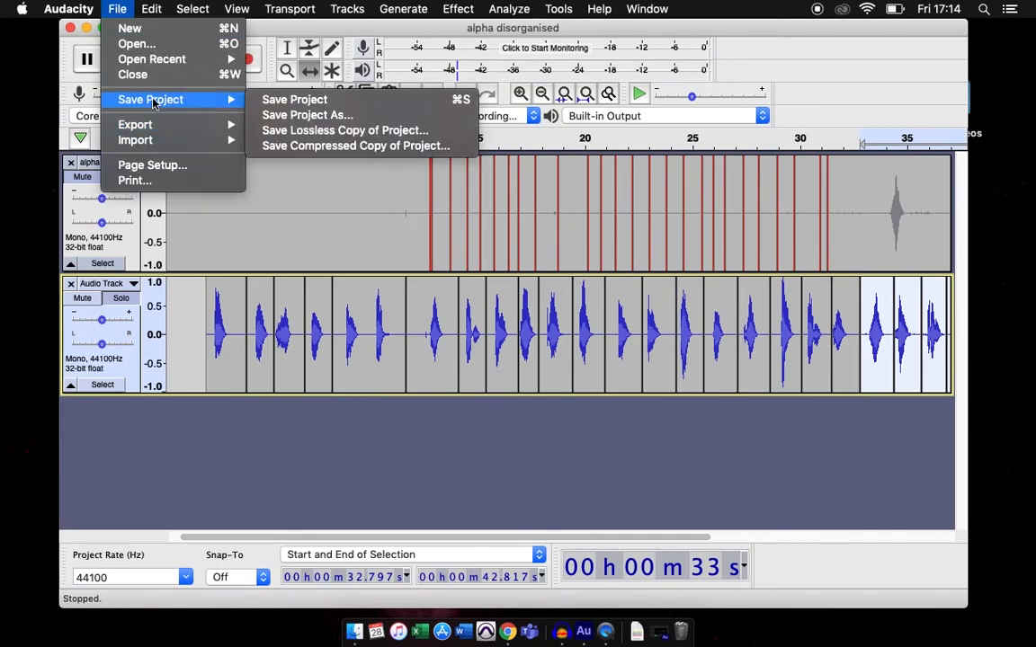
left_click(393, 115)
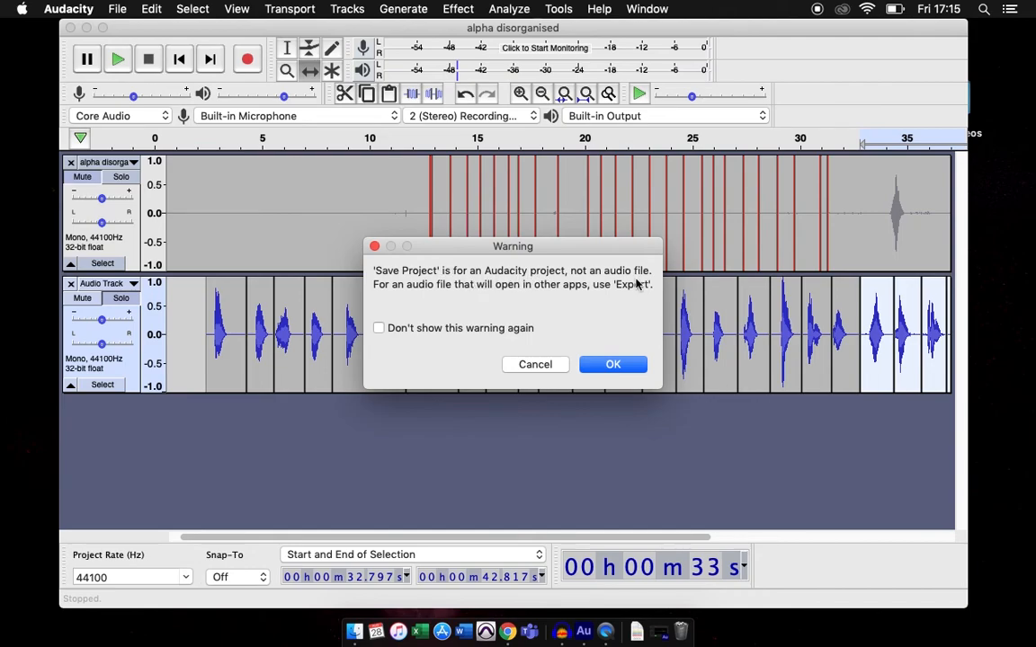
left_click(615, 366)
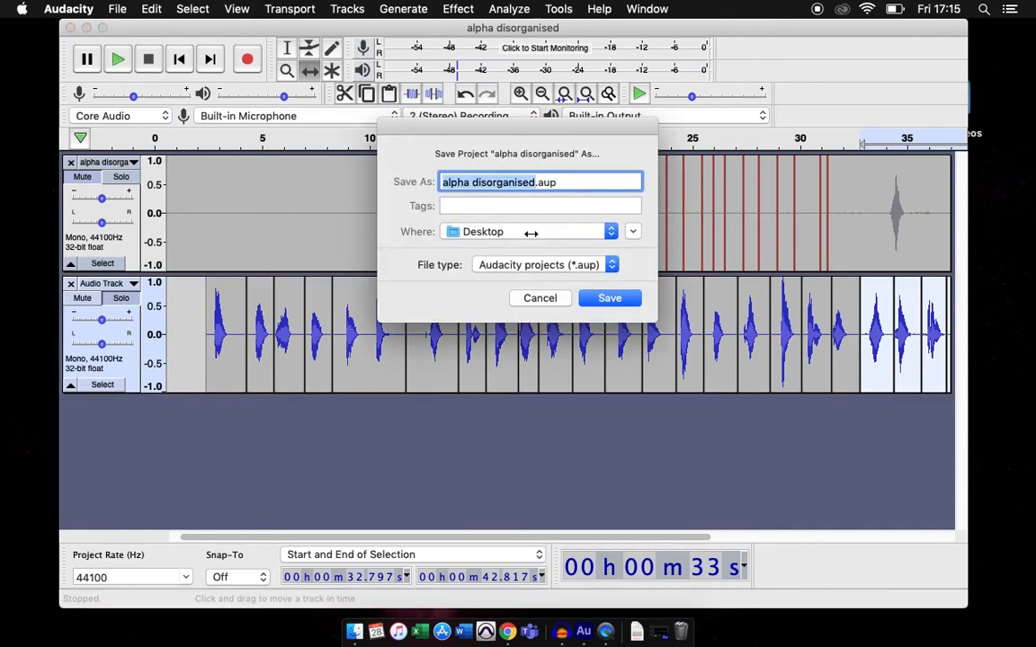
left_click(611, 232)
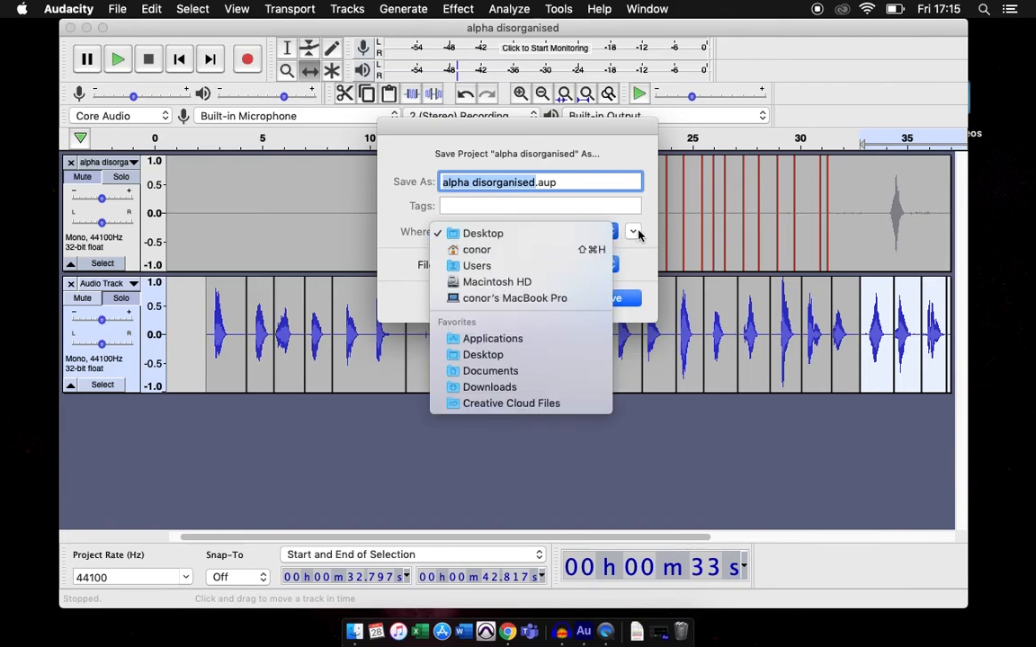
left_click(636, 234)
left_click(634, 235)
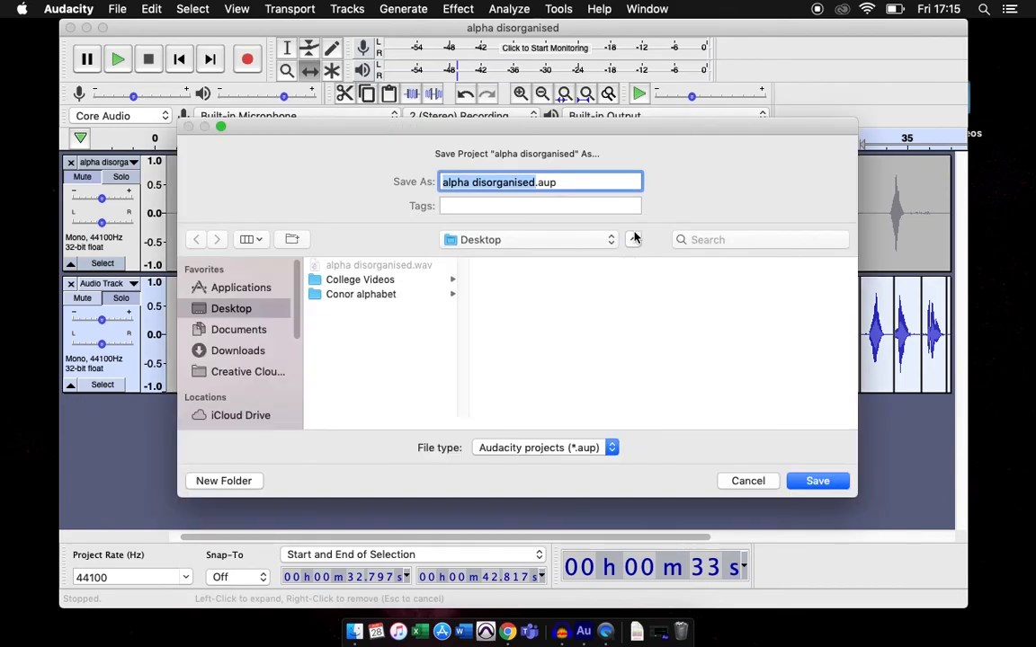
left_click(378, 294)
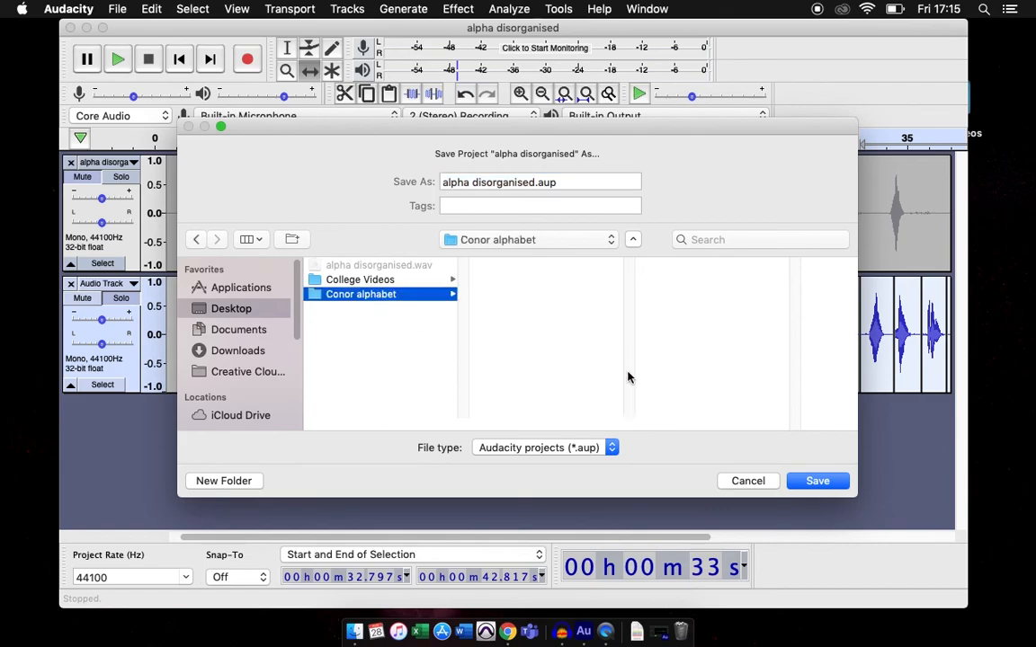
left_click(816, 481)
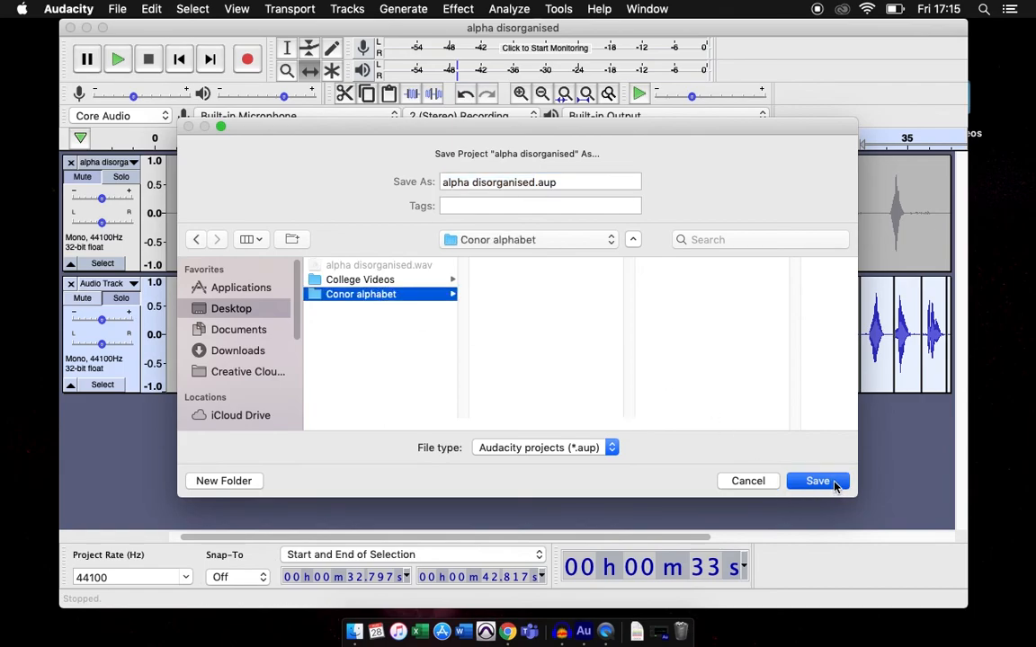
Step: Open the alphabet folder in Finder, examine the project file and the nested contents of "alpha disorganised_data", close it and return to Audacity
left_click_drag(861, 35, 563, 102)
left_click(843, 233)
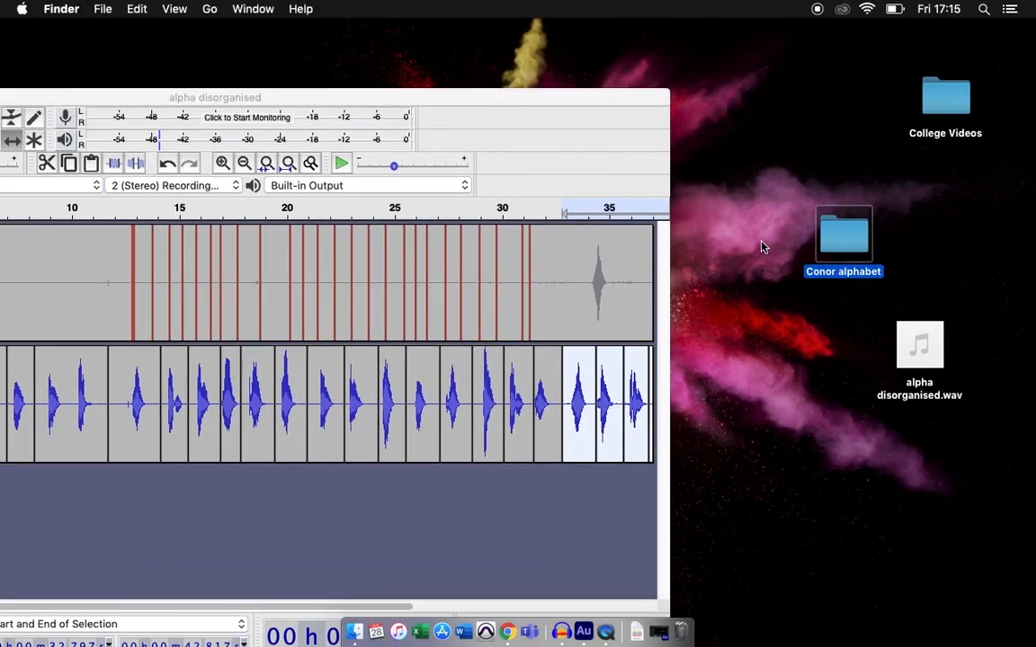
double_click(843, 232)
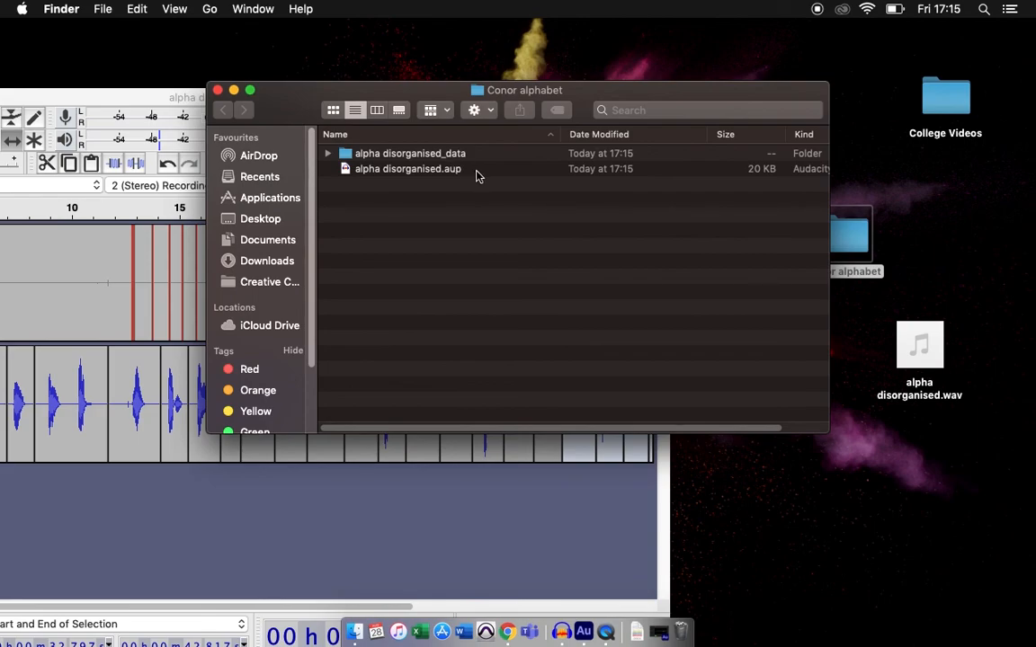
left_click(327, 155)
left_click(345, 170)
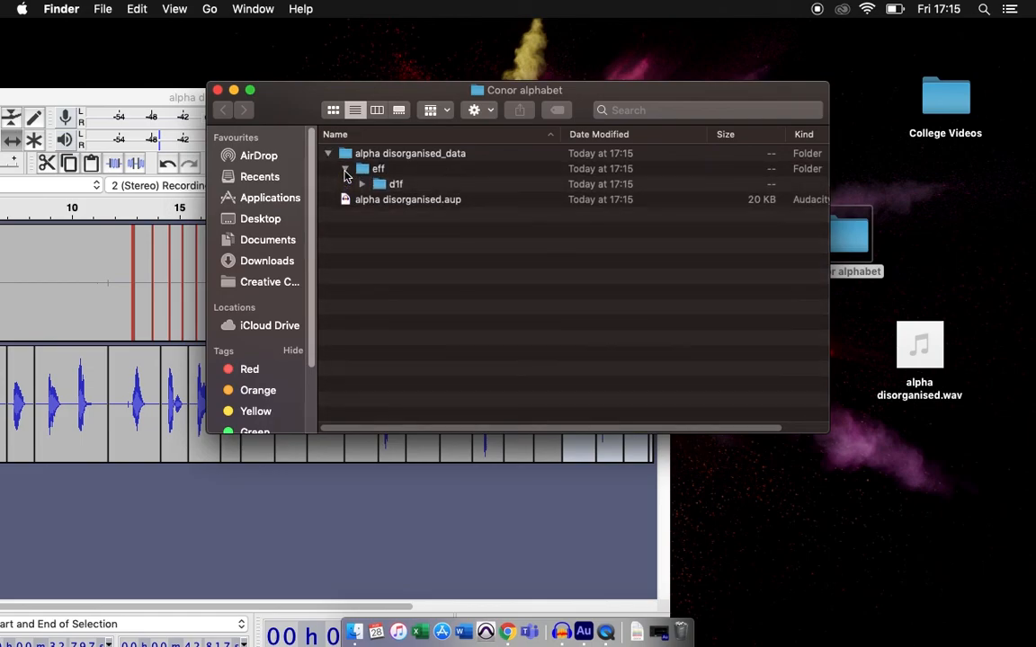
left_click(363, 185)
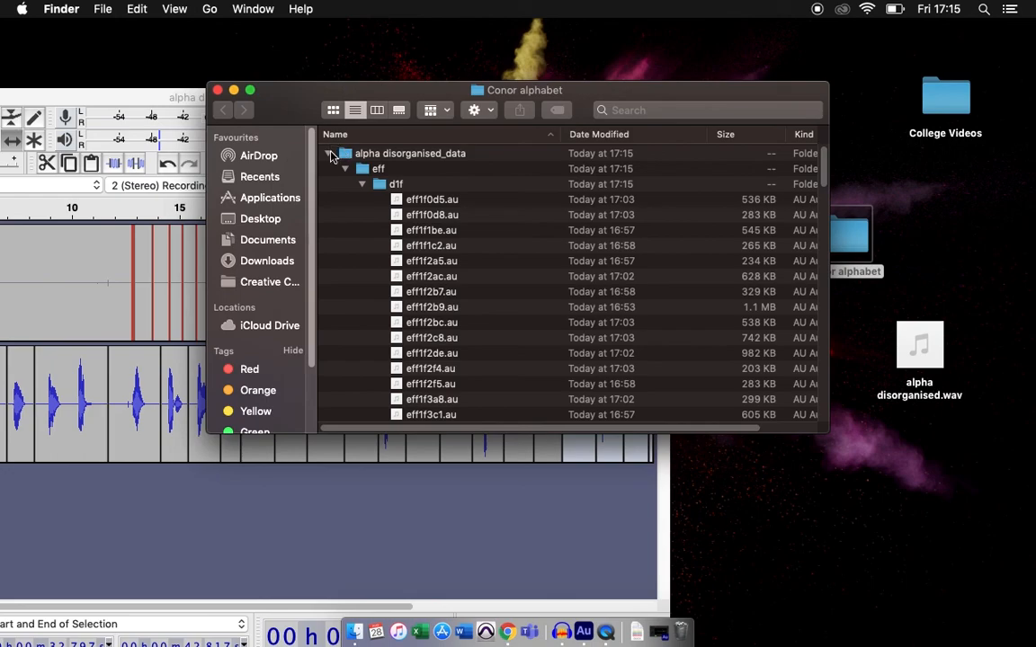
left_click(329, 154)
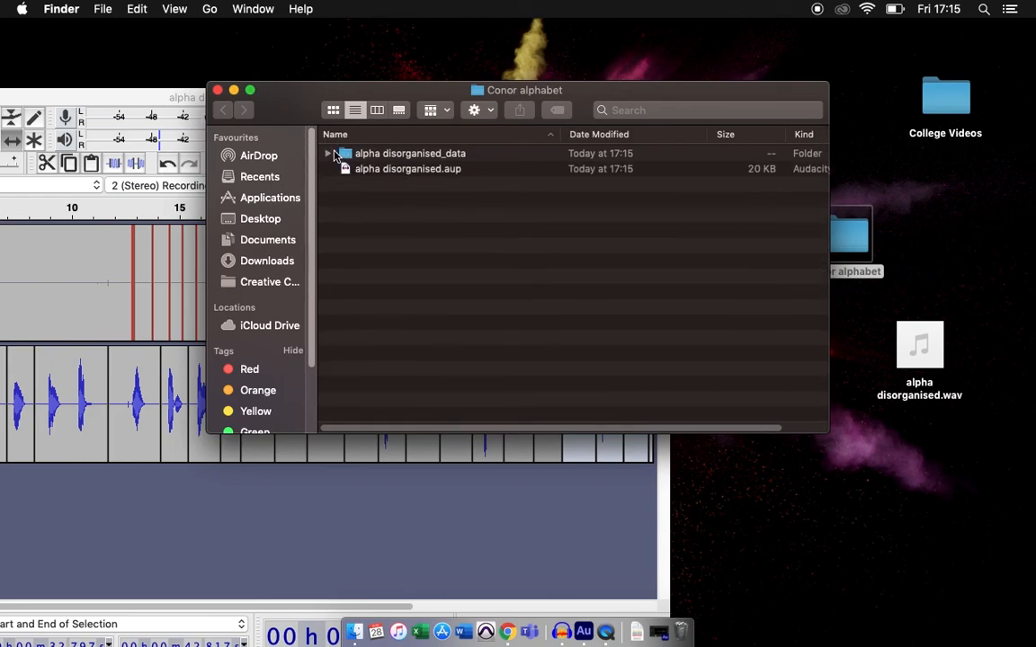
left_click(217, 90)
double_click(196, 96)
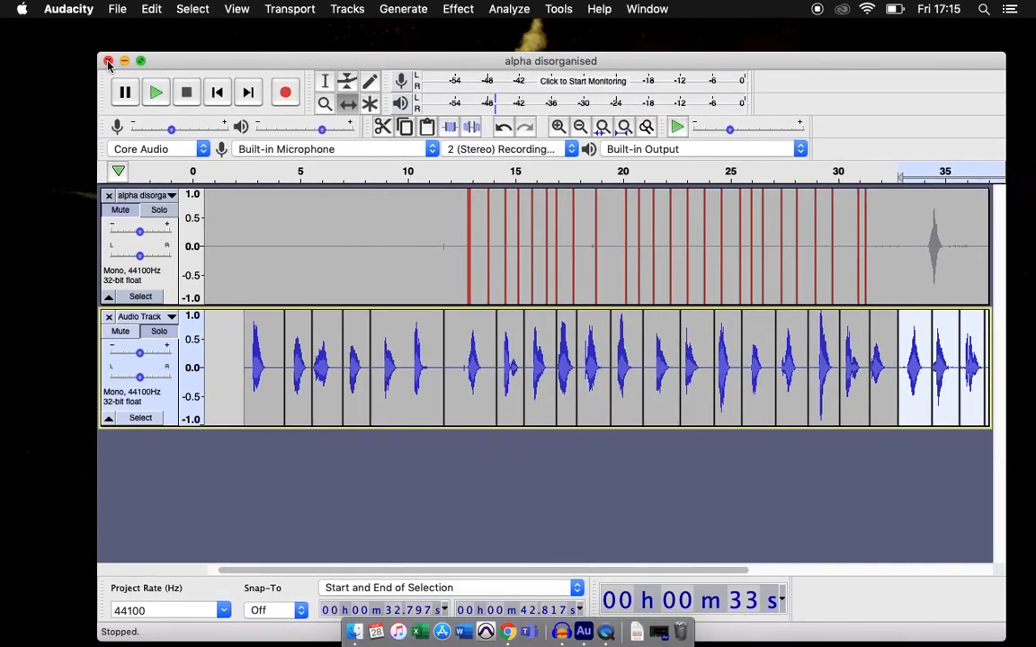